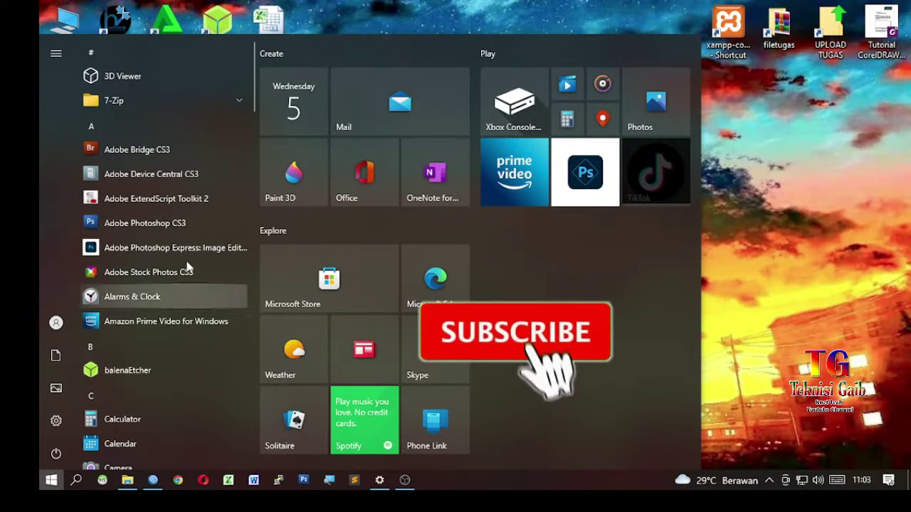
# Launch Microsoft Excel 2010 from the Microsoft Office folder in the Start menu
pyautogui.scroll(-2, 192, 224)
pyautogui.scroll(-2, 192, 229)
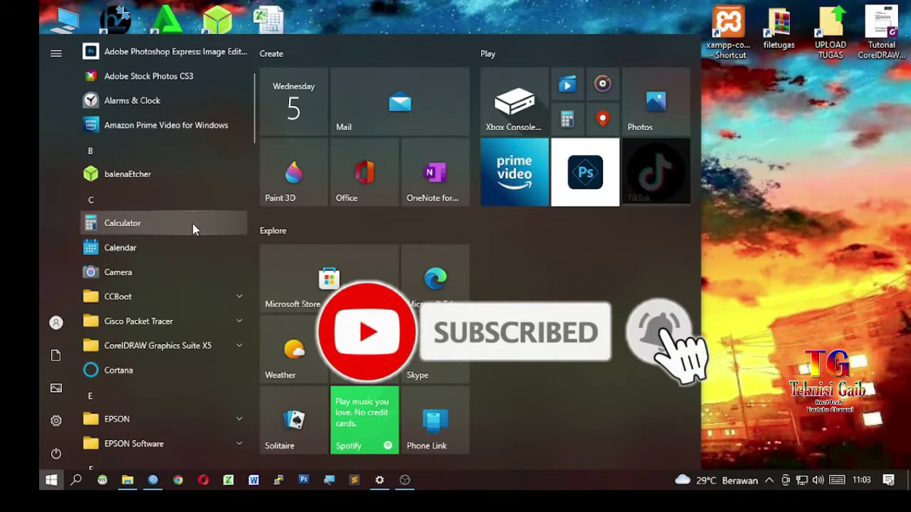
pyautogui.scroll(-4, 193, 243)
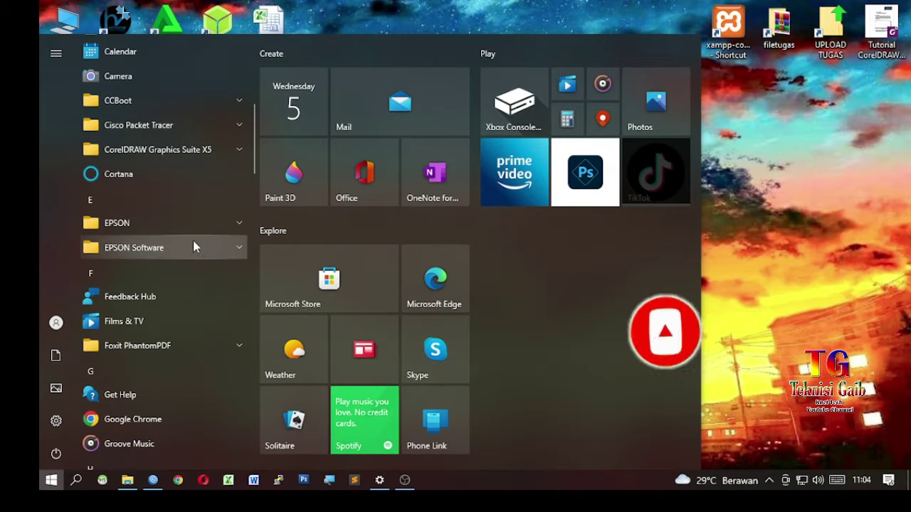
pyautogui.scroll(-4, 192, 242)
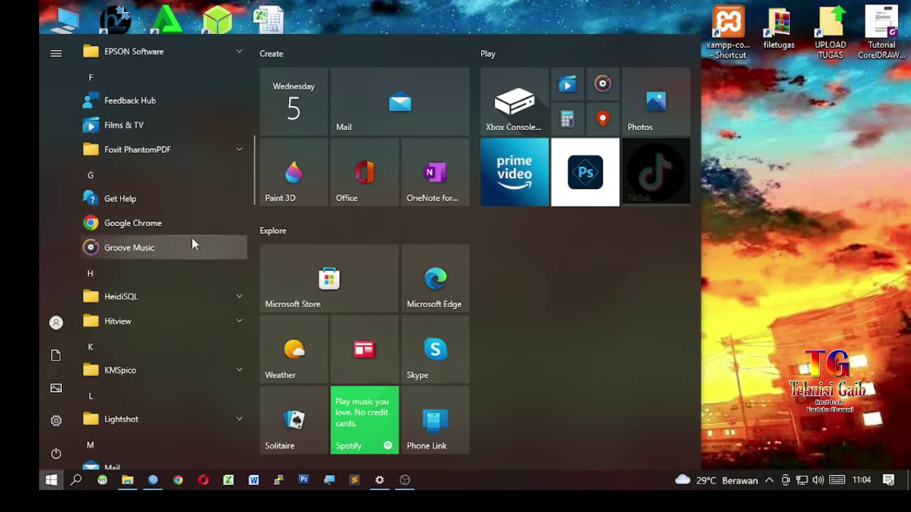
pyautogui.scroll(-5, 191, 242)
pyautogui.click(199, 330)
pyautogui.click(189, 357)
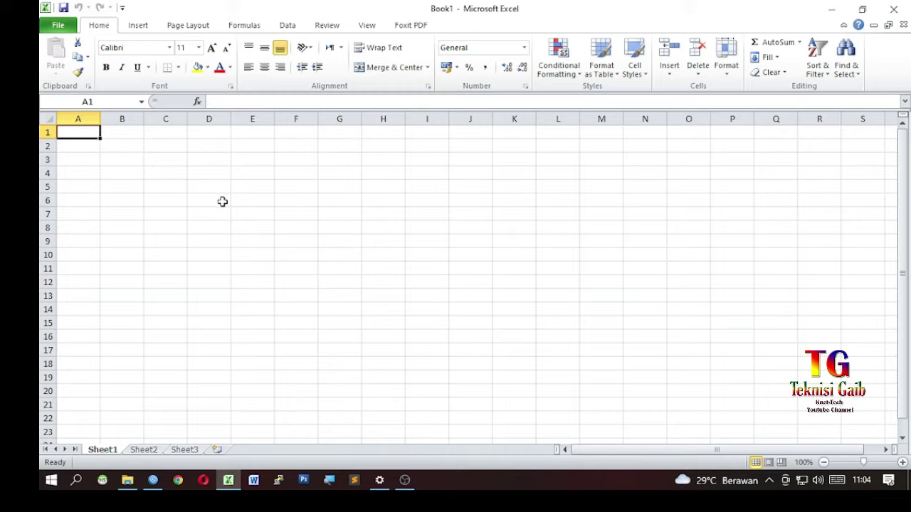
# Zoom the blank Book1 worksheet from 100% to about 235%
pyautogui.keyDown('ctrl'); pyautogui.scroll(2, 202, 226); pyautogui.keyUp('ctrl')
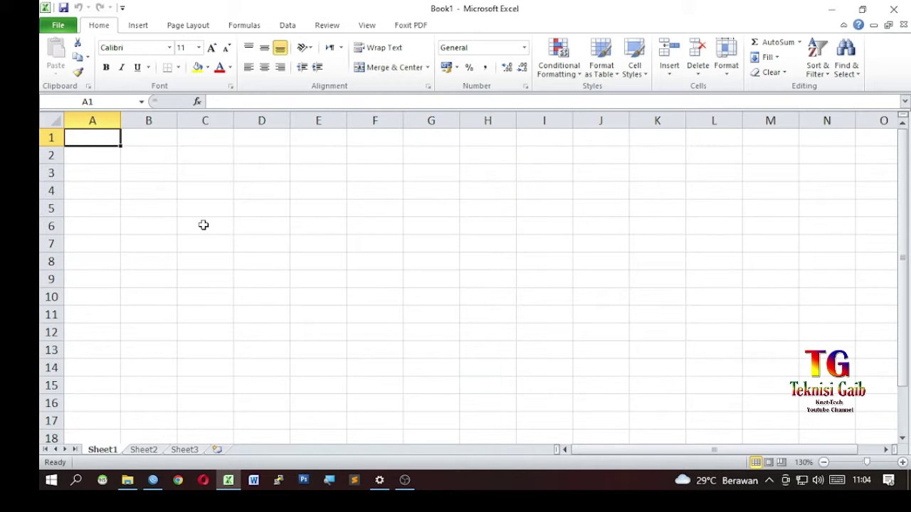
pyautogui.keyDown('ctrl'); pyautogui.scroll(1, 203, 225); pyautogui.keyUp('ctrl')
pyautogui.keyDown('ctrl'); pyautogui.scroll(1, 203, 224); pyautogui.keyUp('ctrl')
pyautogui.keyDown('ctrl'); pyautogui.scroll(1, 194, 226); pyautogui.keyUp('ctrl')
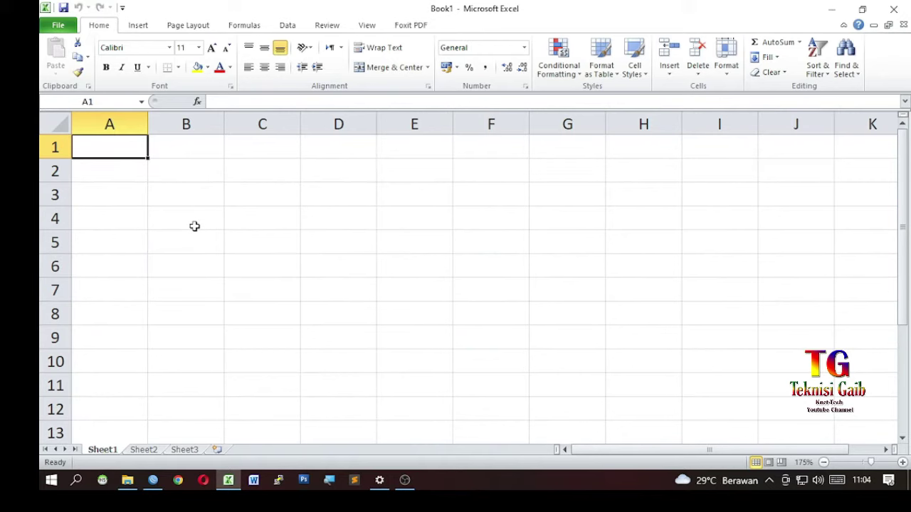
pyautogui.keyDown('ctrl'); pyautogui.scroll(-2, 194, 226); pyautogui.keyUp('ctrl')
pyautogui.keyDown('ctrl'); pyautogui.scroll(1, 193, 225); pyautogui.keyUp('ctrl')
pyautogui.keyDown('ctrl'); pyautogui.scroll(2, 193, 221); pyautogui.keyUp('ctrl')
pyautogui.keyDown('ctrl'); pyautogui.scroll(3, 192, 218); pyautogui.keyUp('ctrl')
pyautogui.keyDown('ctrl'); pyautogui.scroll(2, 192, 217); pyautogui.keyUp('ctrl')
pyautogui.click(320, 208)
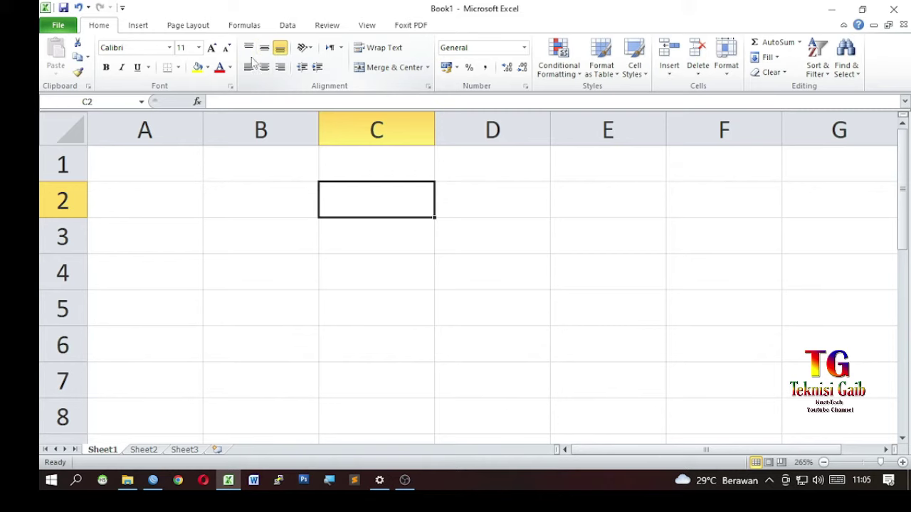
pyautogui.click(505, 197)
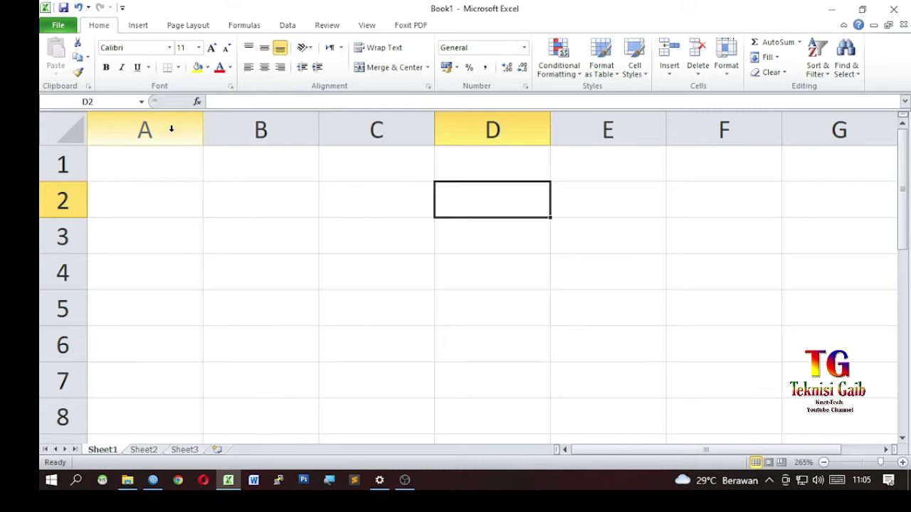
pyautogui.click(265, 200)
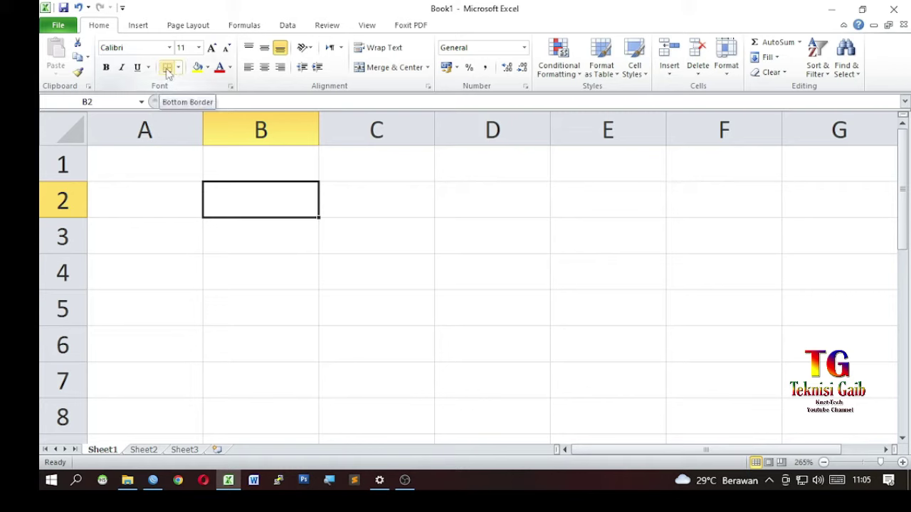
pyautogui.click(281, 249)
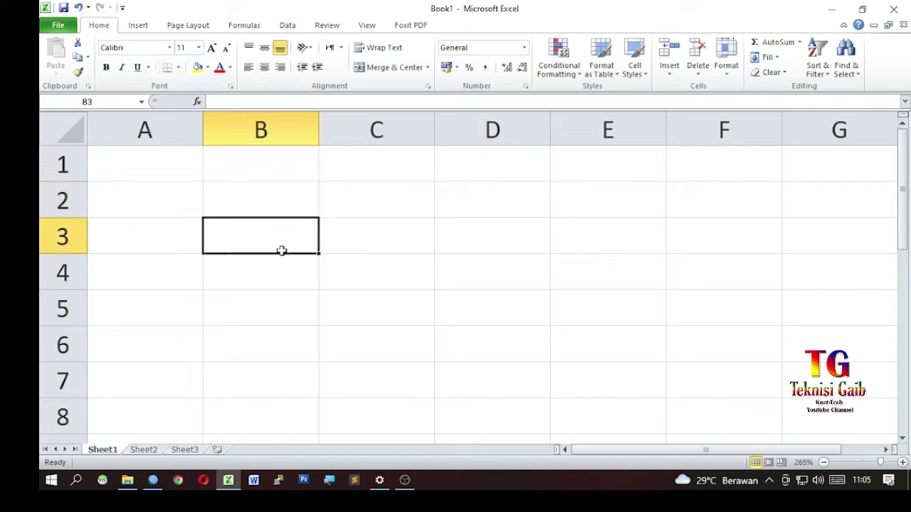
pyautogui.click(143, 129)
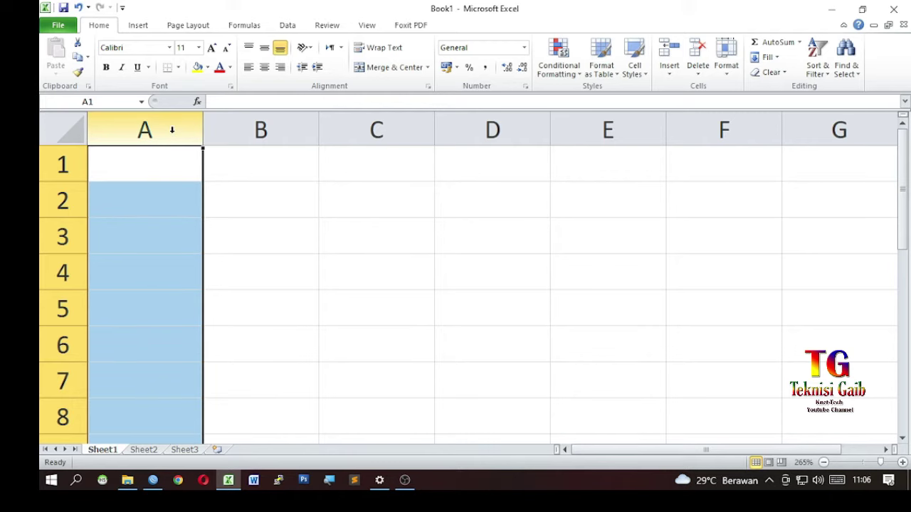
pyautogui.click(248, 128)
pyautogui.click(150, 135)
pyautogui.click(153, 156)
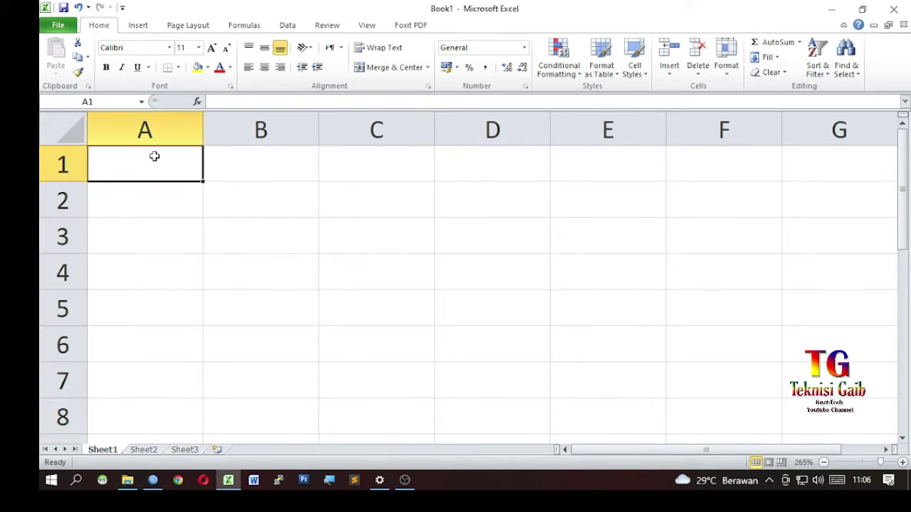
pyautogui.hotkey('ctrl', 'Right')
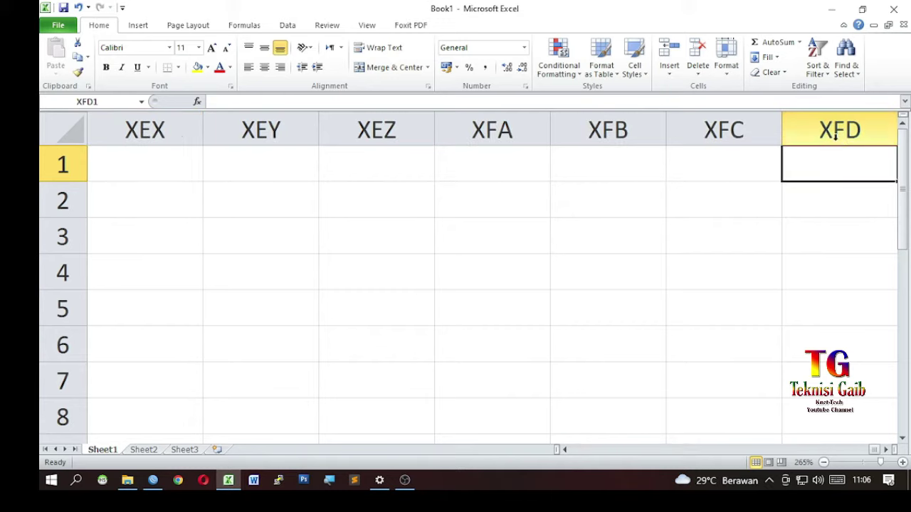
pyautogui.hotkey('ctrl', 'Left')
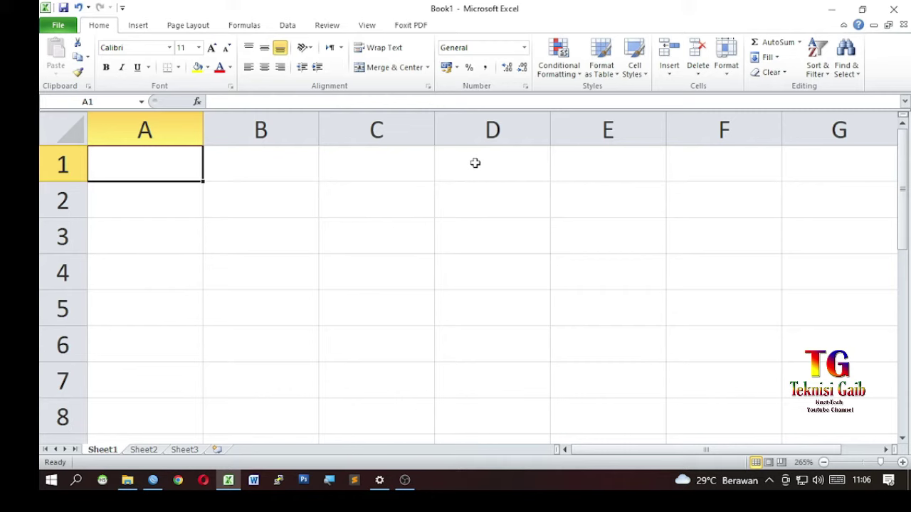
pyautogui.hotkey('ctrl', 'Right')
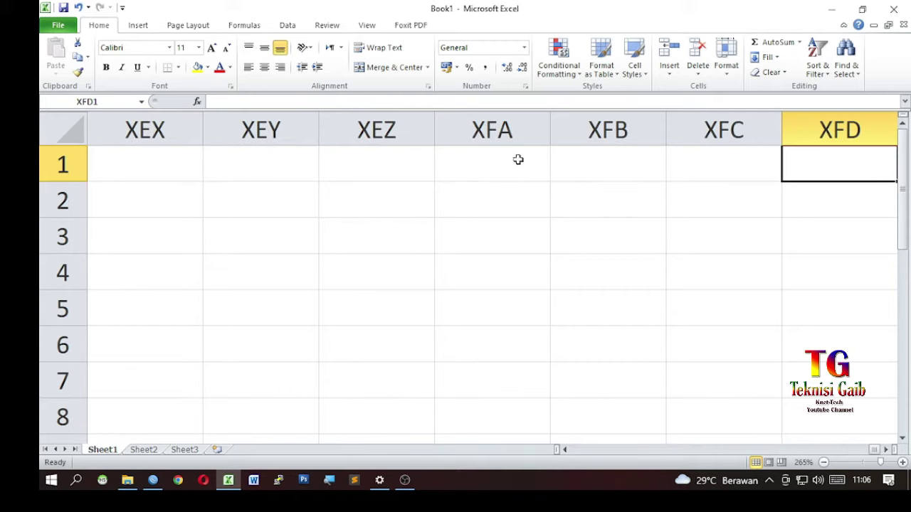
pyautogui.hotkey('ctrl', 'Left')
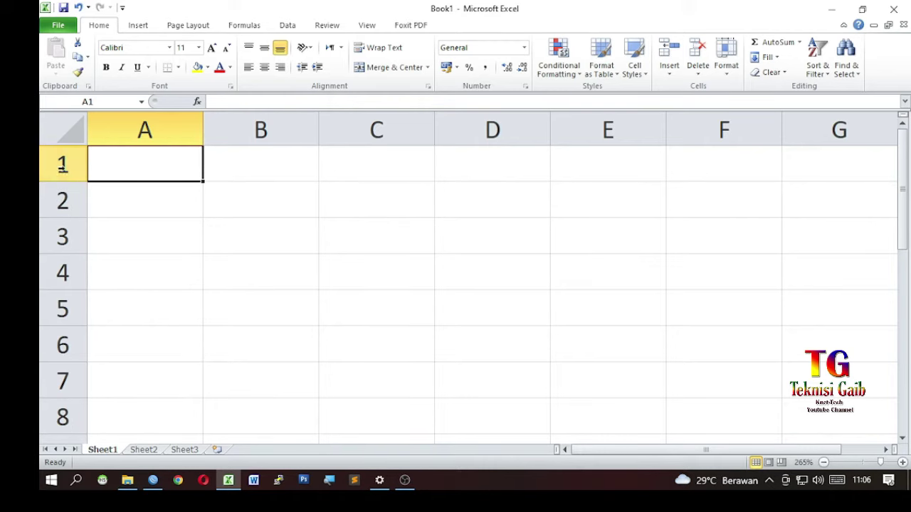
pyautogui.hotkey('ctrl', 'Down')
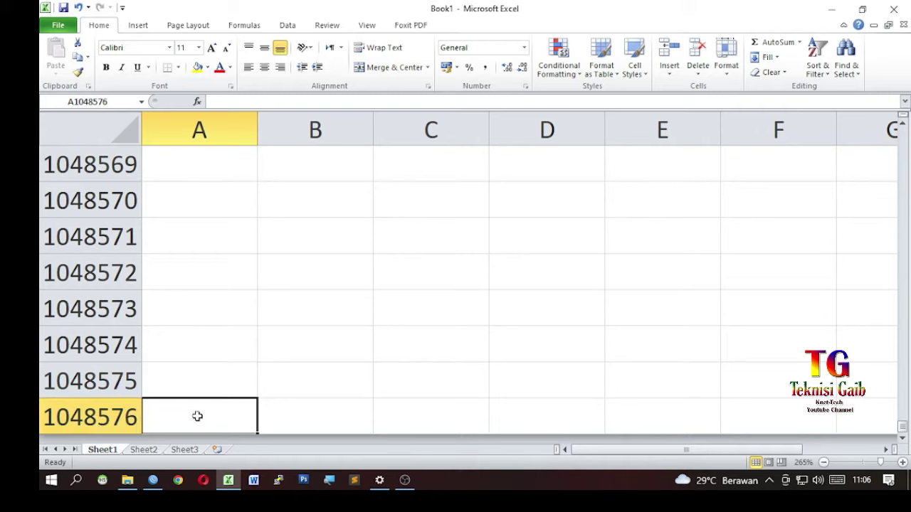
pyautogui.hotkey('ctrl', 'Up')
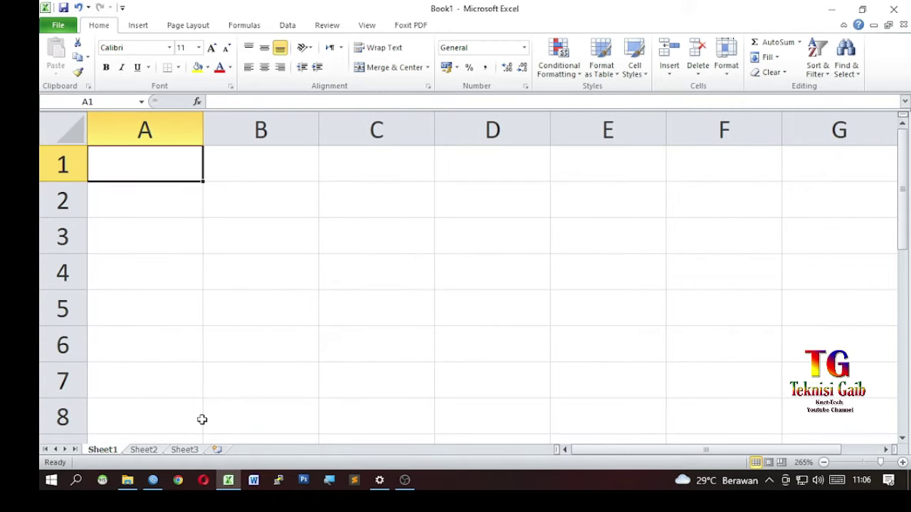
pyautogui.click(254, 199)
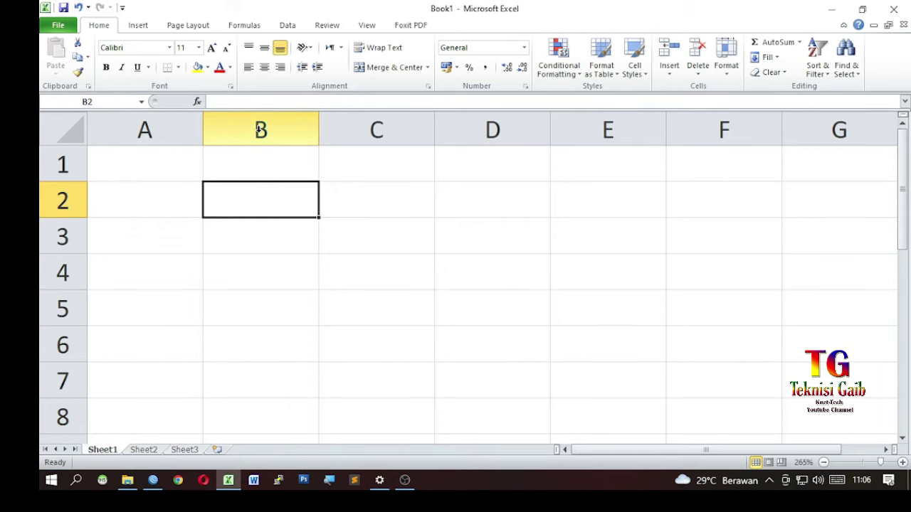
pyautogui.click(260, 129)
pyautogui.click(64, 201)
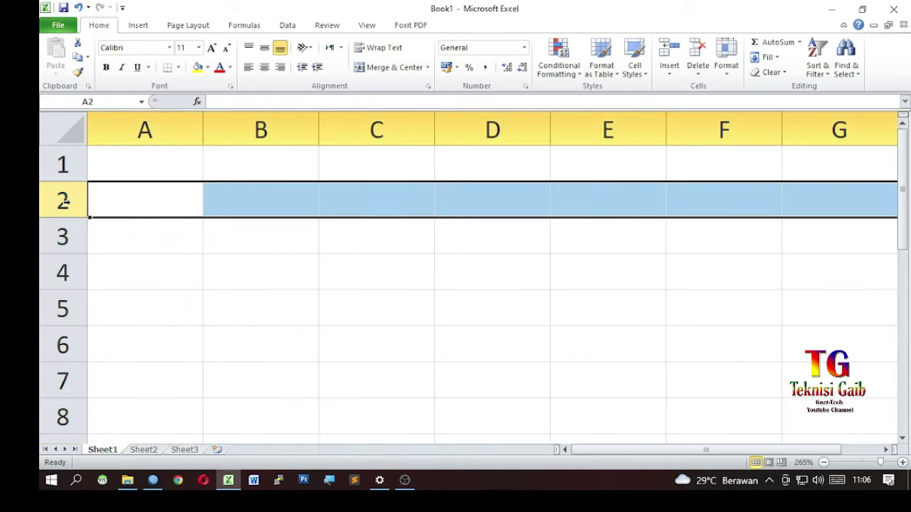
pyautogui.click(260, 193)
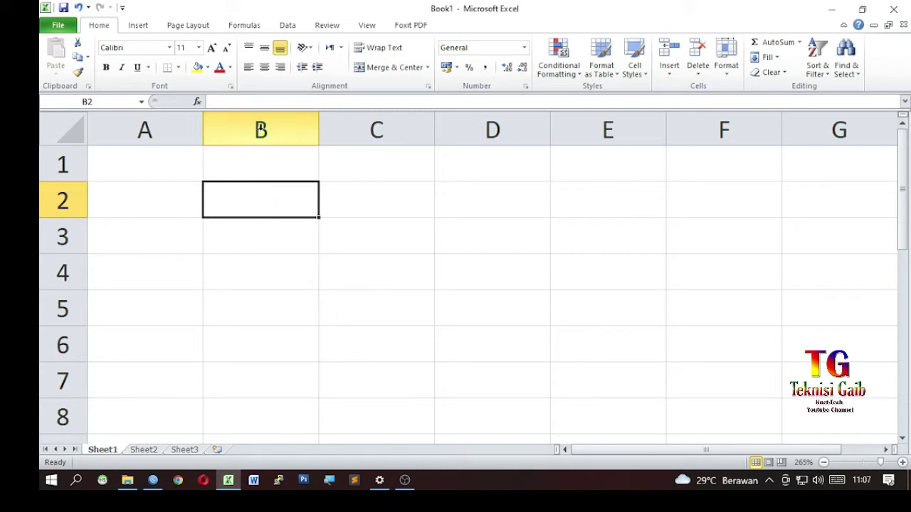
pyautogui.click(261, 129)
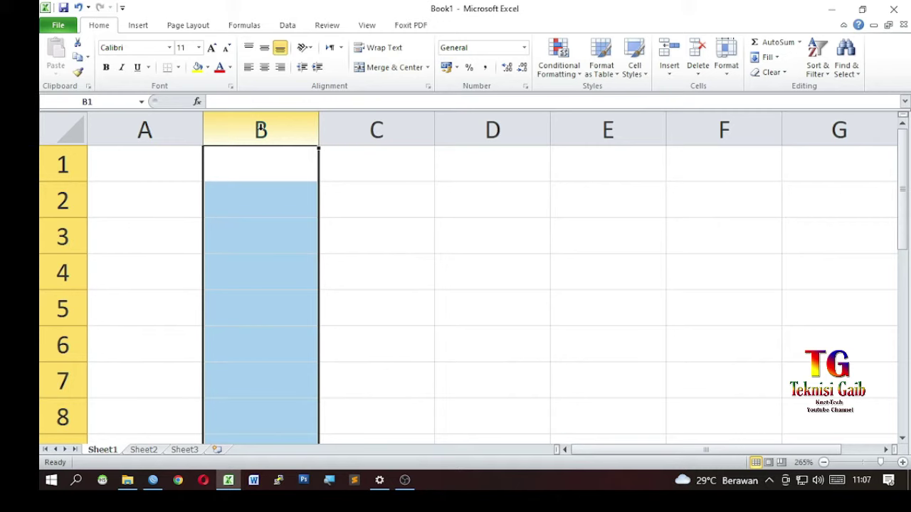
pyautogui.click(64, 202)
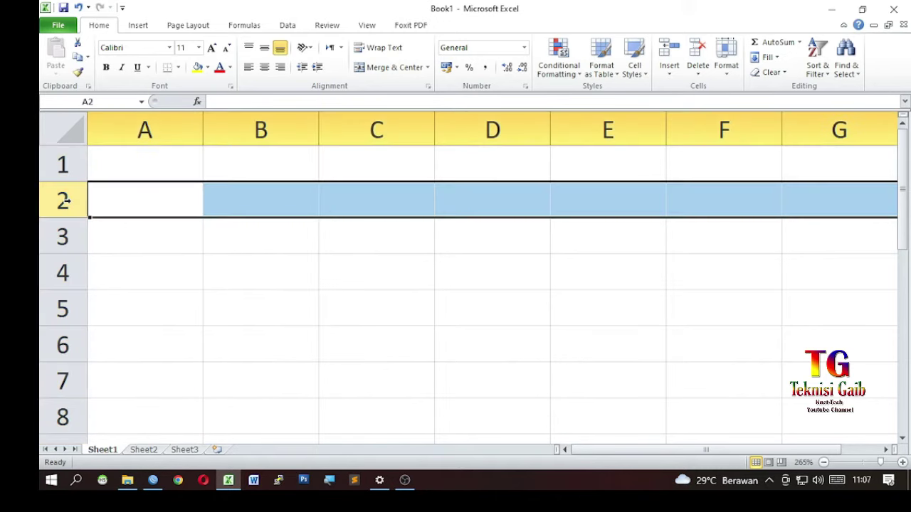
pyautogui.click(281, 199)
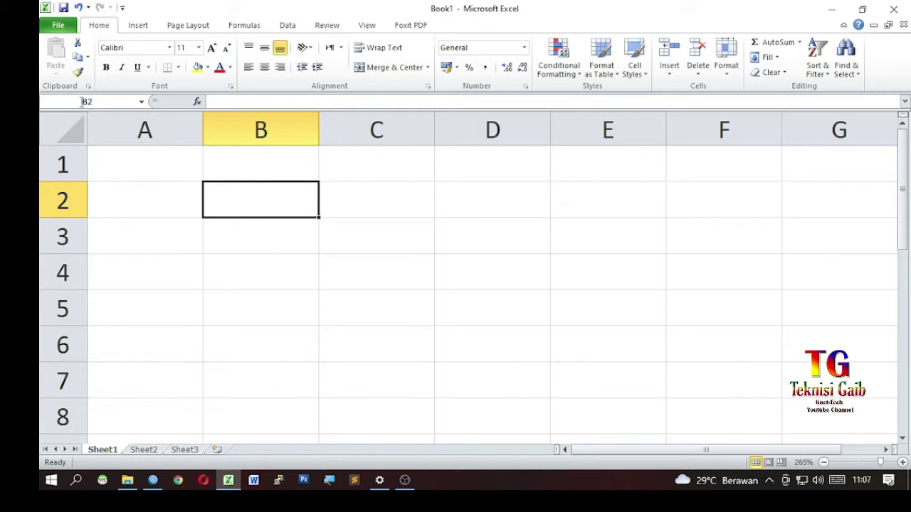
pyautogui.click(384, 232)
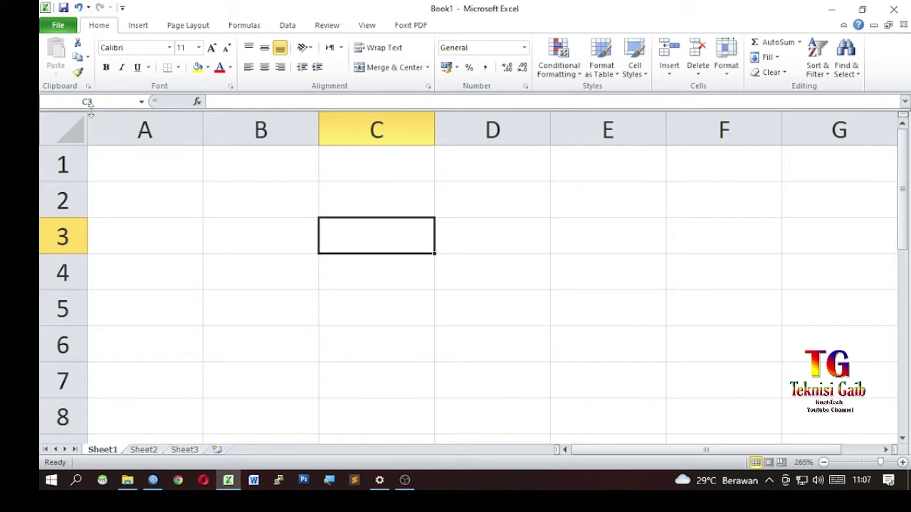
pyautogui.click(251, 202)
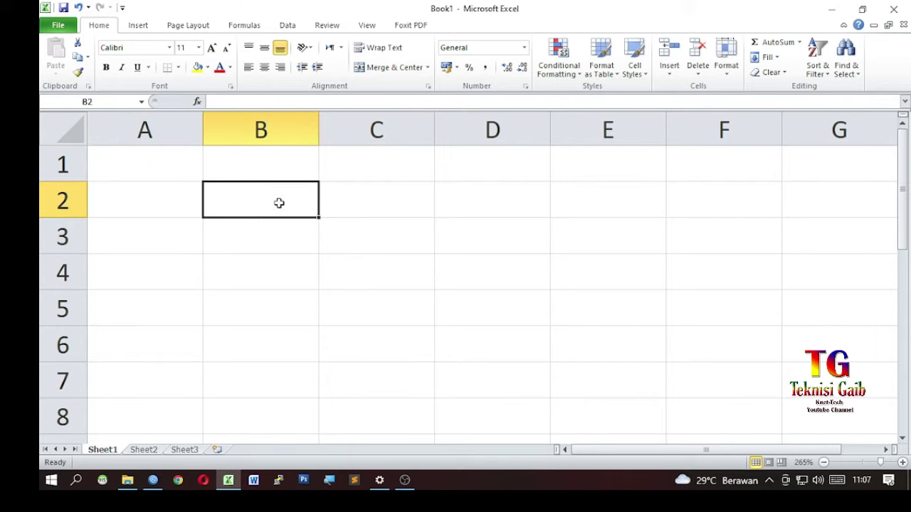
# Apply an Outside Borders outline to the range B2:E6
pyautogui.moveTo(280, 199); pyautogui.dragTo(626, 357)
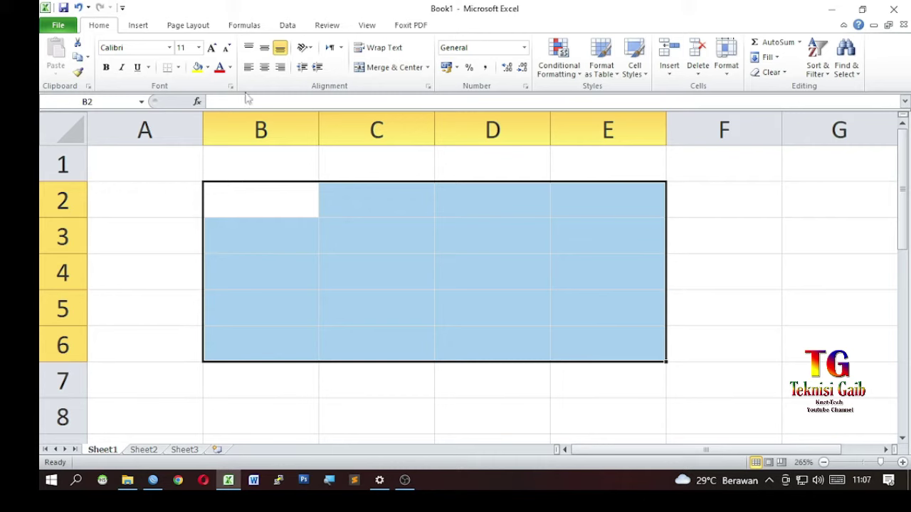
pyautogui.click(167, 69)
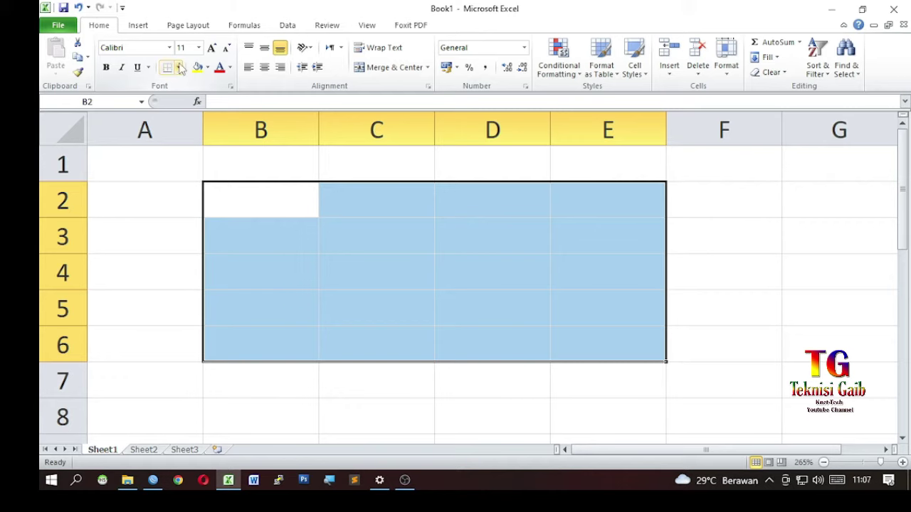
pyautogui.click(178, 67)
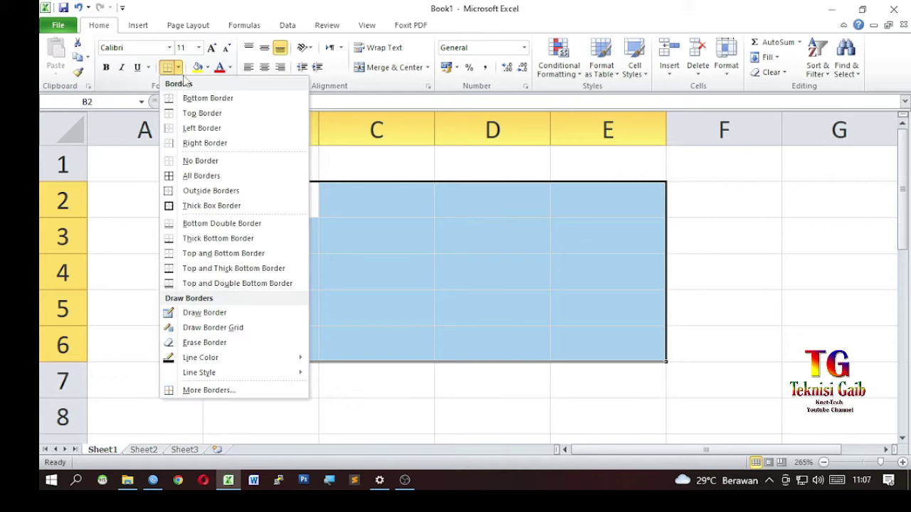
pyautogui.click(211, 191)
pyautogui.click(258, 207)
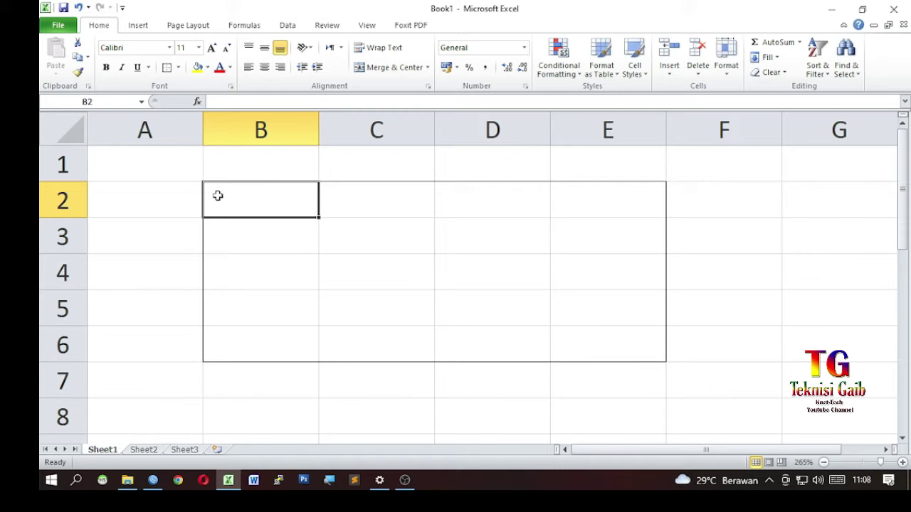
# Enter the label B2:E6 in cell B2, then clear it
pyautogui.write('B2')
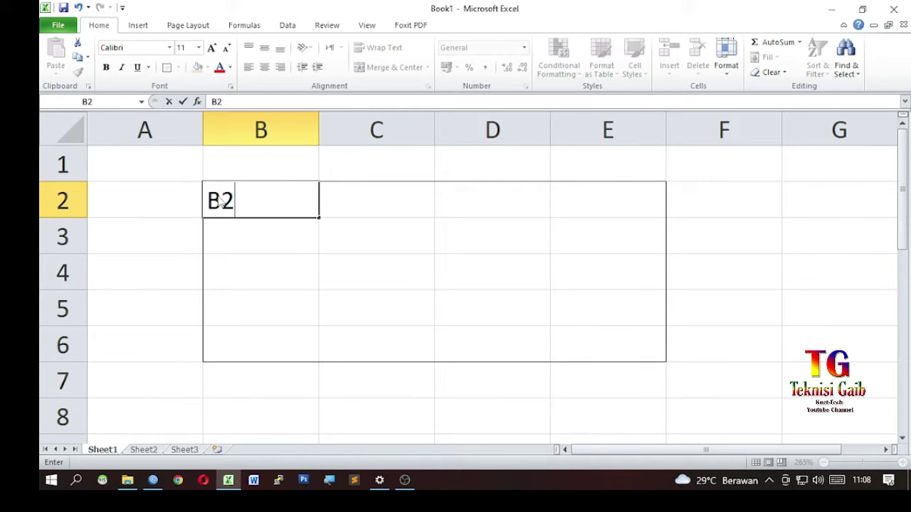
pyautogui.write(':')
pyautogui.write('E6')
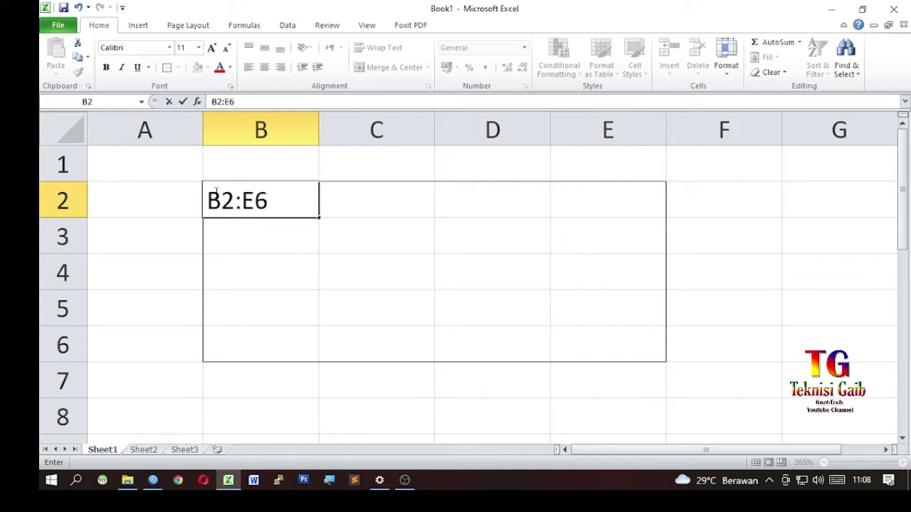
pyautogui.press('Return')
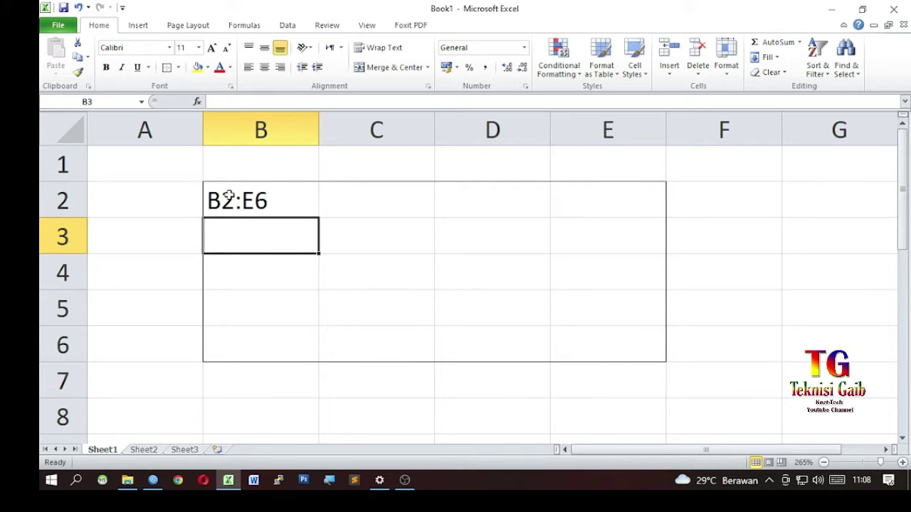
pyautogui.keyDown('shift'); pyautogui.click(228, 197); pyautogui.keyUp('shift')
pyautogui.press('Delete')
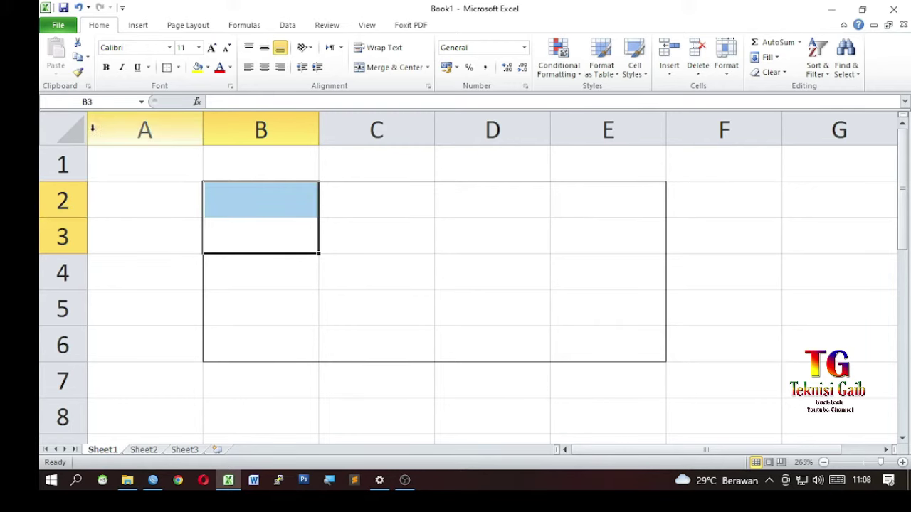
# Delete all sheet cells to remove the border, then select B2
pyautogui.click(74, 133)
pyautogui.rightClick(74, 133)
pyautogui.click(158, 236)
pyautogui.click(452, 236)
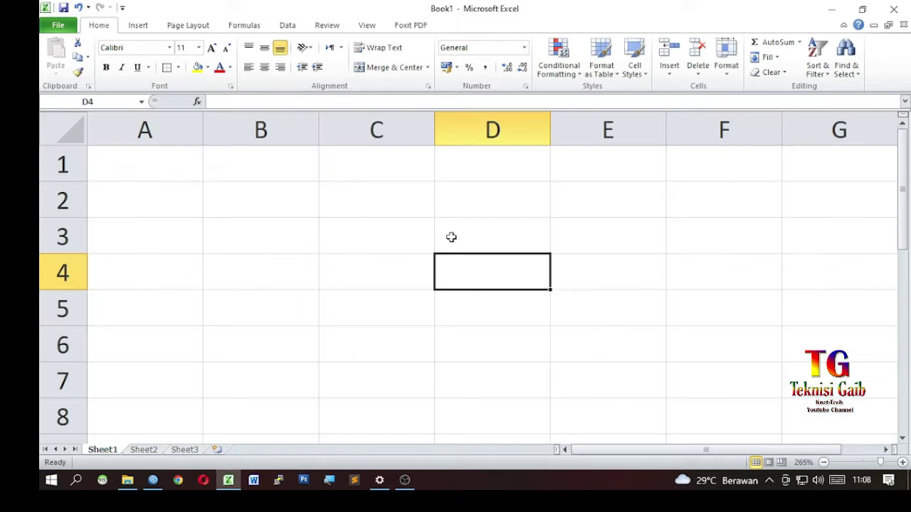
pyautogui.click(258, 200)
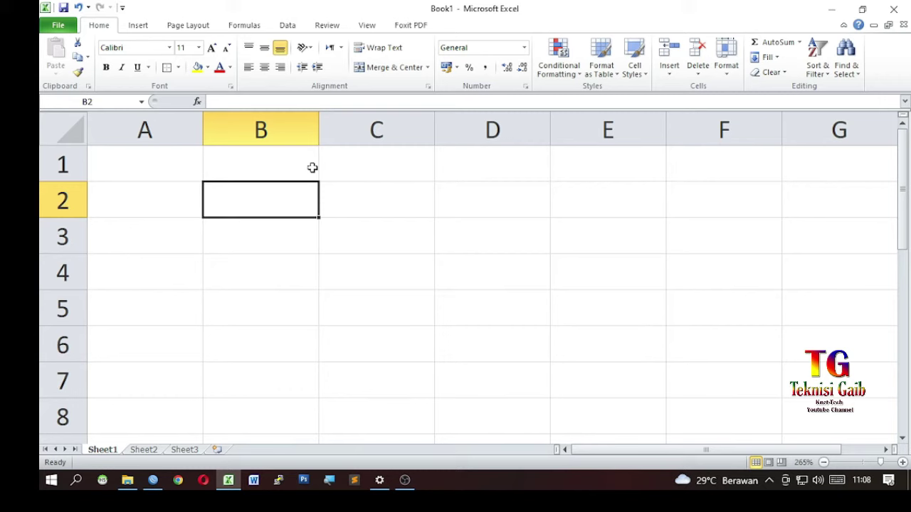
# Enter the title NILAI UJIAN in B2 and headings Nomor, nama and Nilai in row 3
pyautogui.write('NILAI UJIAN')
pyautogui.press('Return')
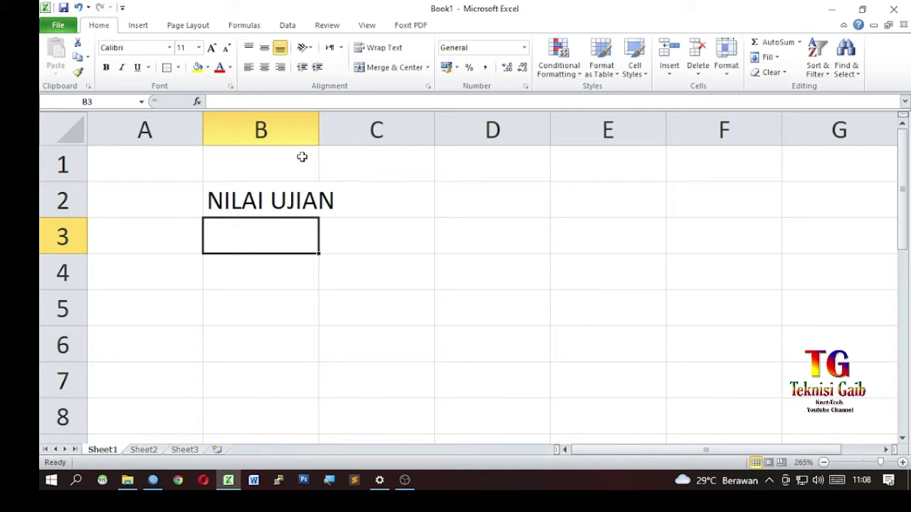
pyautogui.write('NO')
pyautogui.press('BackSpace')
pyautogui.write('omor')
pyautogui.press('Tab')
pyautogui.write('n')
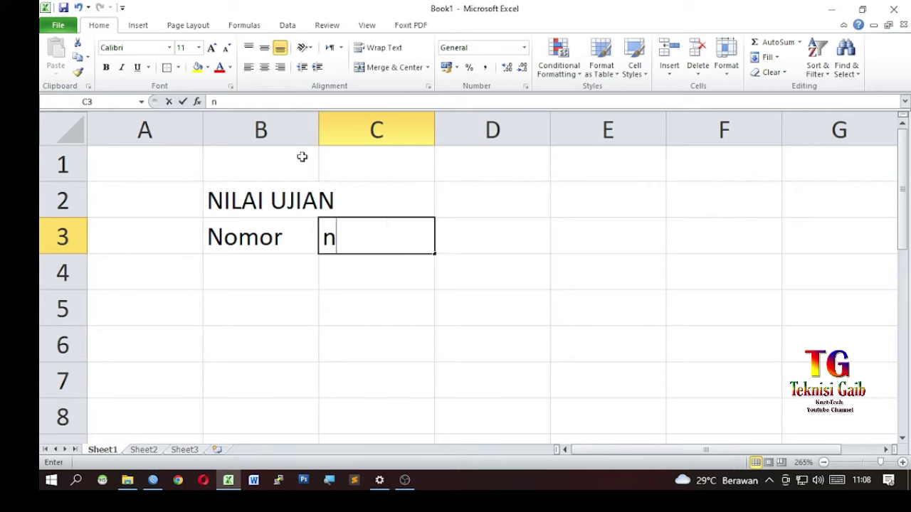
pyautogui.write('ama')
pyautogui.press('Tab')
pyautogui.press('Left')
pyautogui.press('Right')
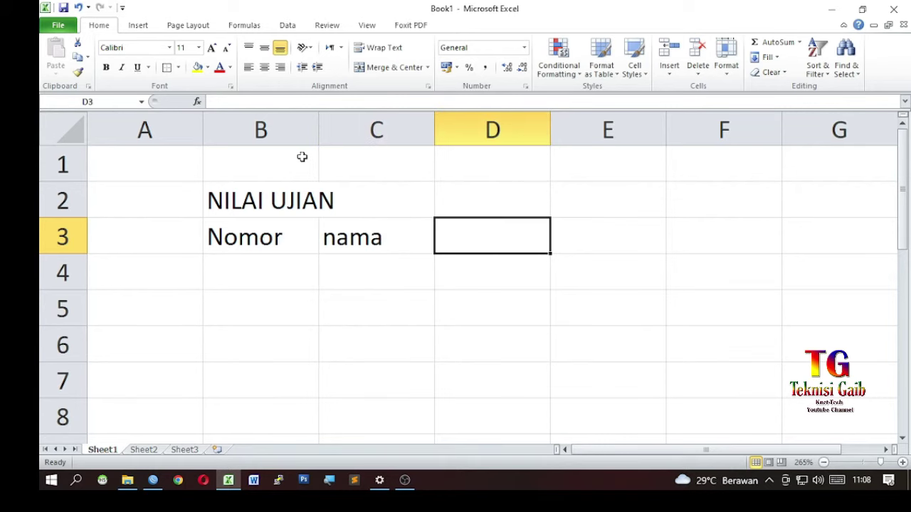
pyautogui.write('Nilai')
pyautogui.click(504, 272)
# Capitalise the C3 heading to Nama
pyautogui.click(330, 237)
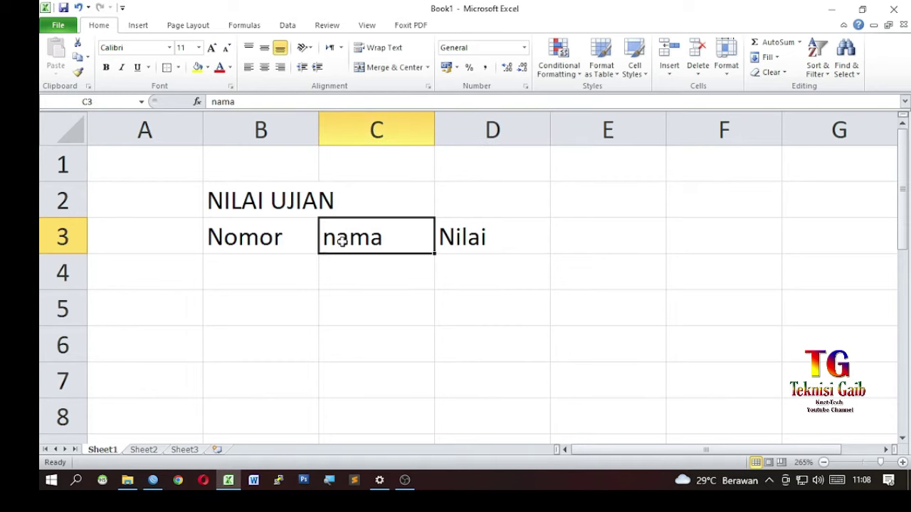
pyautogui.doubleClick(329, 238)
pyautogui.moveTo(336, 238); pyautogui.dragTo(319, 243)
pyautogui.write('N')
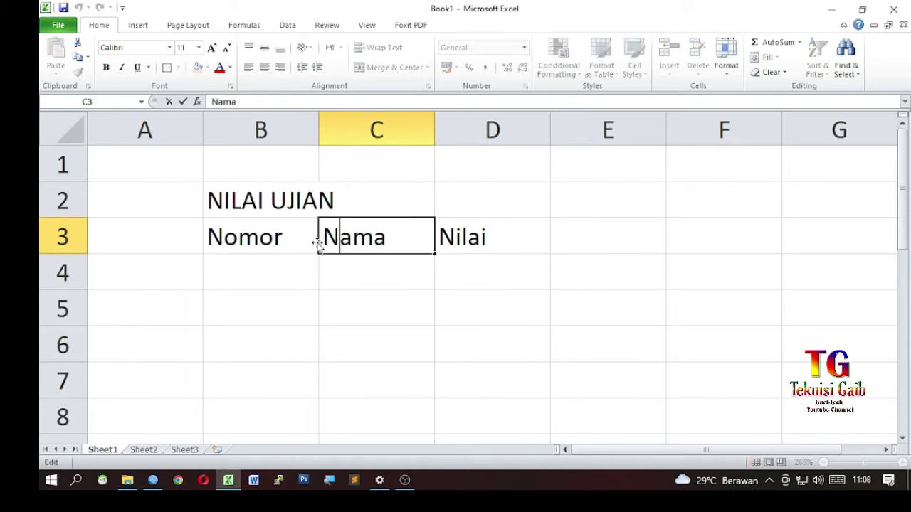
pyautogui.click(482, 283)
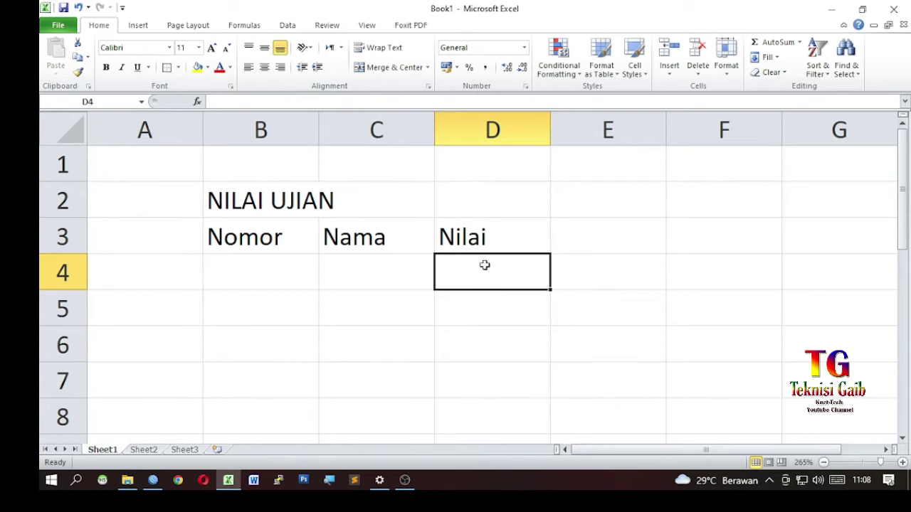
# Enter the subject subheadings B. Indonesia, Matematika and B.Inggris in D4:F4
pyautogui.scroll(-2, 486, 292)
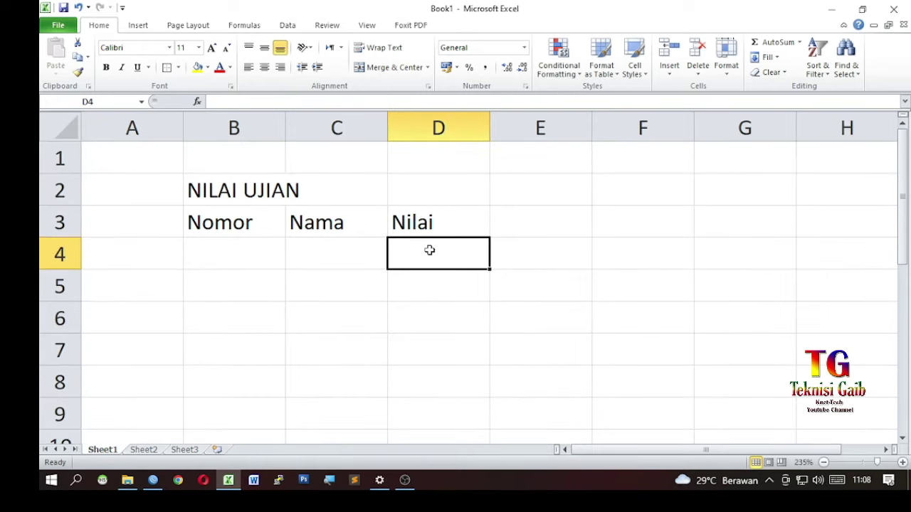
pyautogui.write('B. Indonesia')
pyautogui.press('Tab')
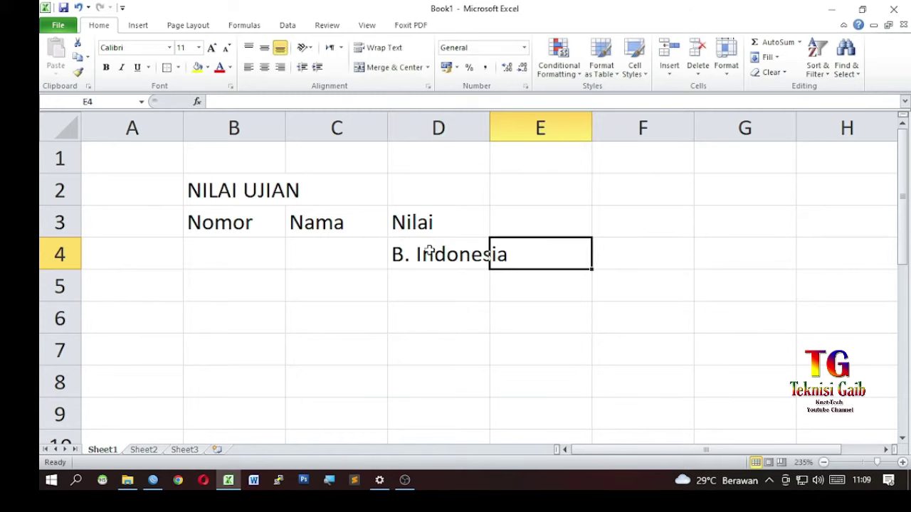
pyautogui.write('Matematika')
pyautogui.press('Tab')
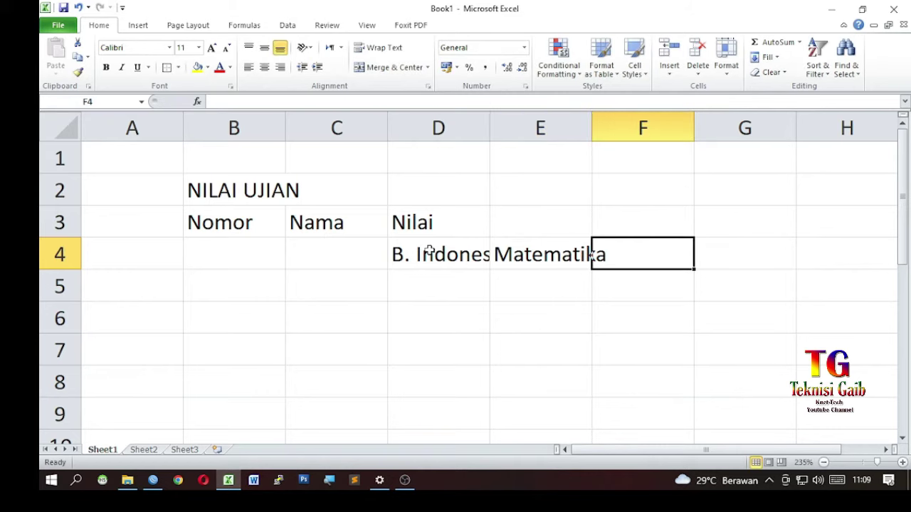
pyautogui.write('B.Ing')
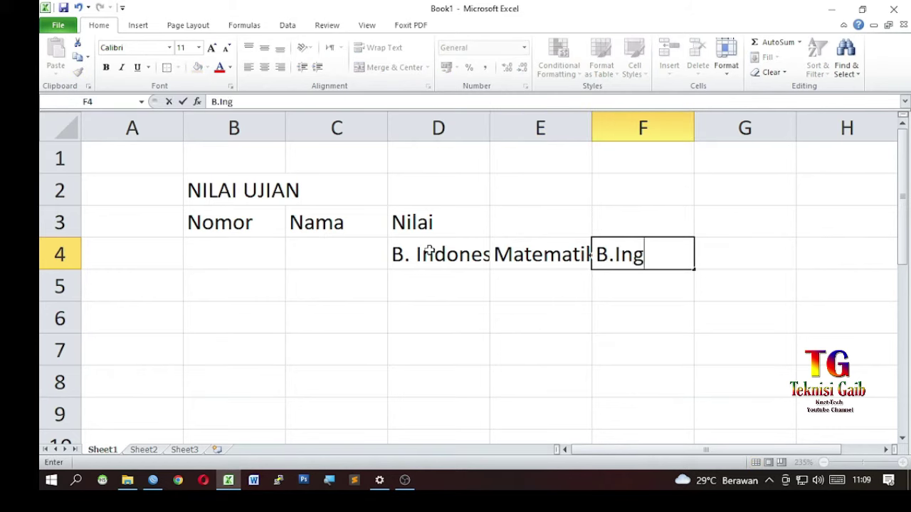
pyautogui.write('gris')
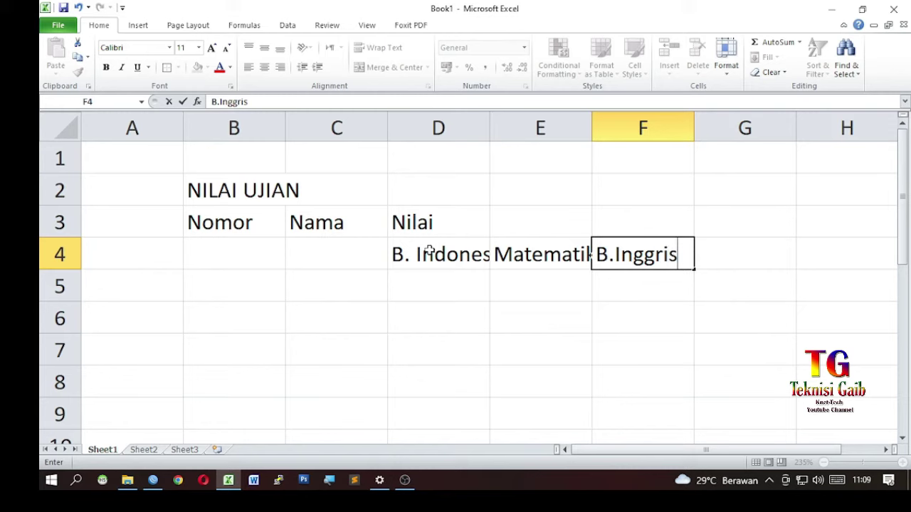
pyautogui.click(740, 226)
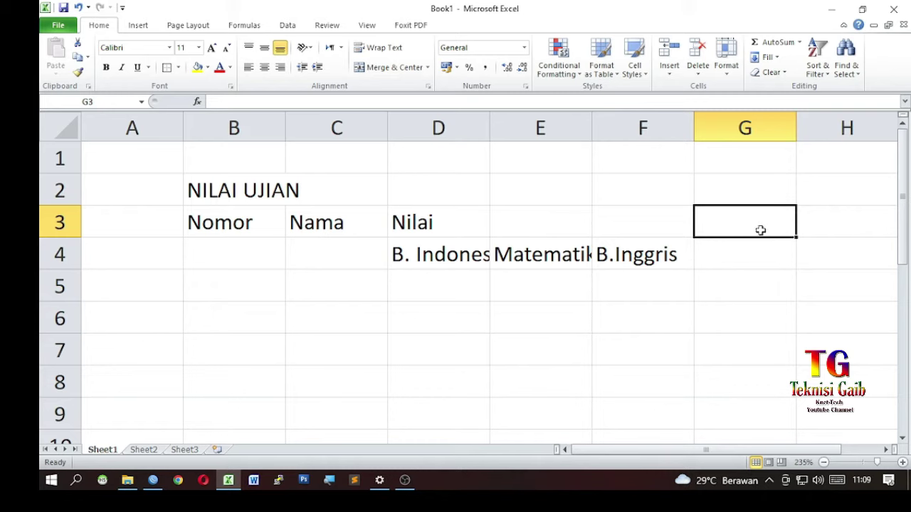
# Add the Jumlah and Rata-rata headings in G3 and H3
pyautogui.write('Jumlah')
pyautogui.press('Tab')
pyautogui.write('Rata-rata')
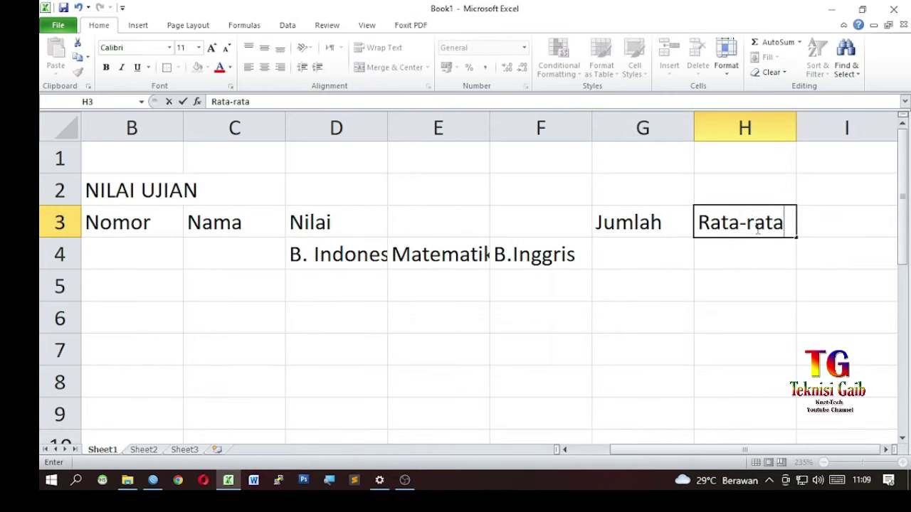
pyautogui.click(662, 279)
# Number the first two rows 1 and 2 in B5 and B6
pyautogui.scroll(-1, 342, 259)
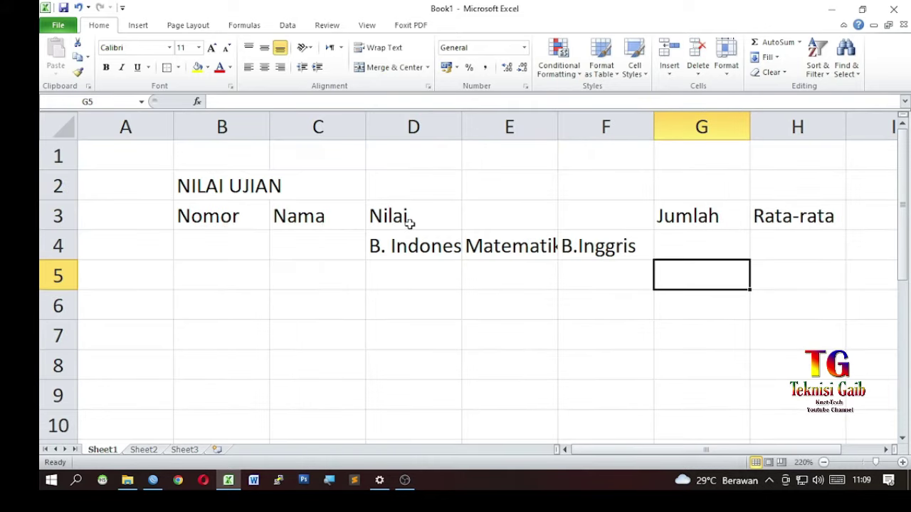
pyautogui.scroll(-1, 409, 222)
pyautogui.scroll(-1, 402, 199)
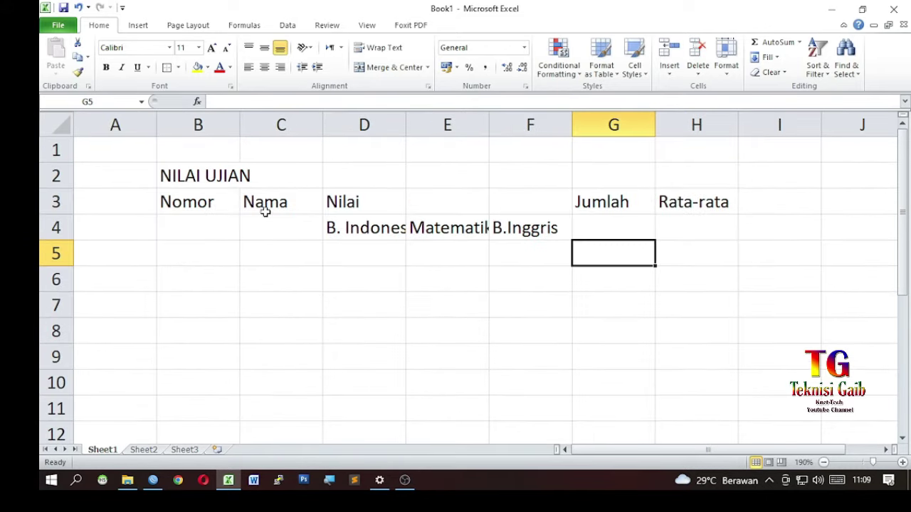
pyautogui.click(208, 258)
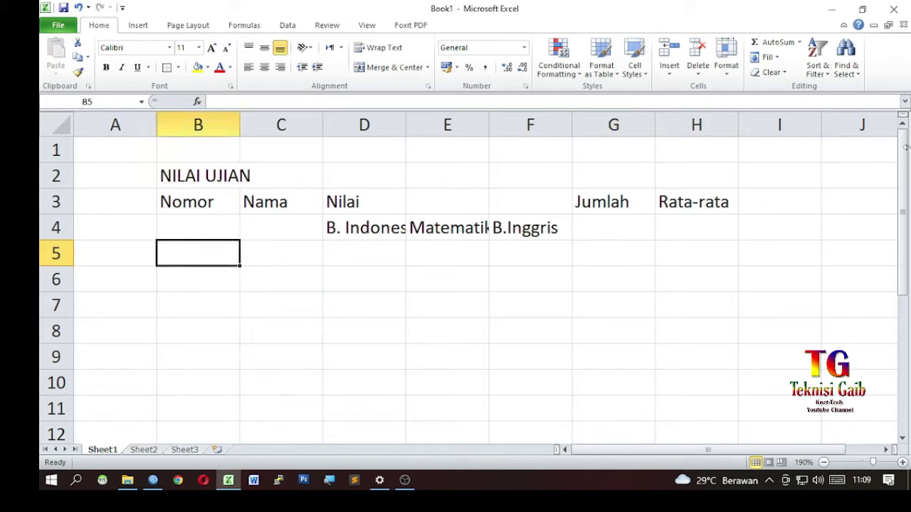
pyautogui.write('1')
pyautogui.press('Return')
pyautogui.write('2')
pyautogui.press('Return')
# Enter 3 in B7 and apply All Borders to the table range B3:H7
pyautogui.write('3')
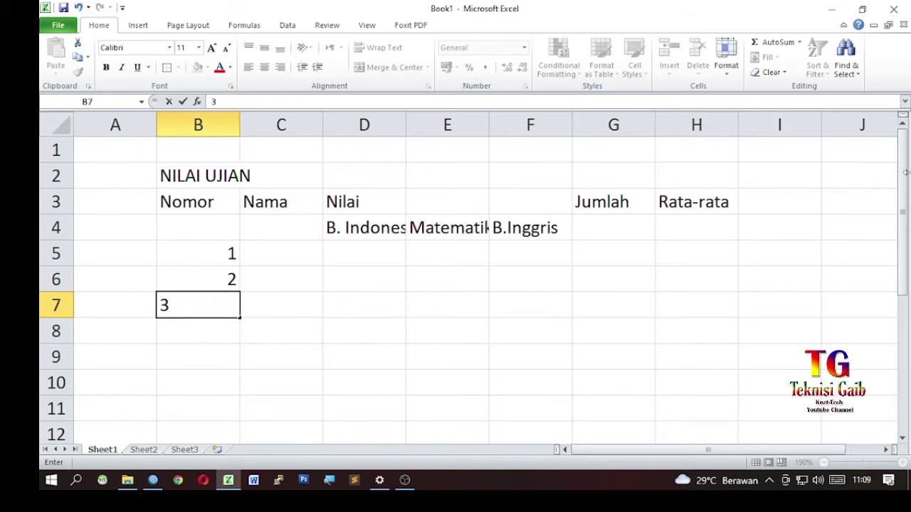
pyautogui.click(360, 282)
pyautogui.moveTo(175, 201); pyautogui.dragTo(690, 303)
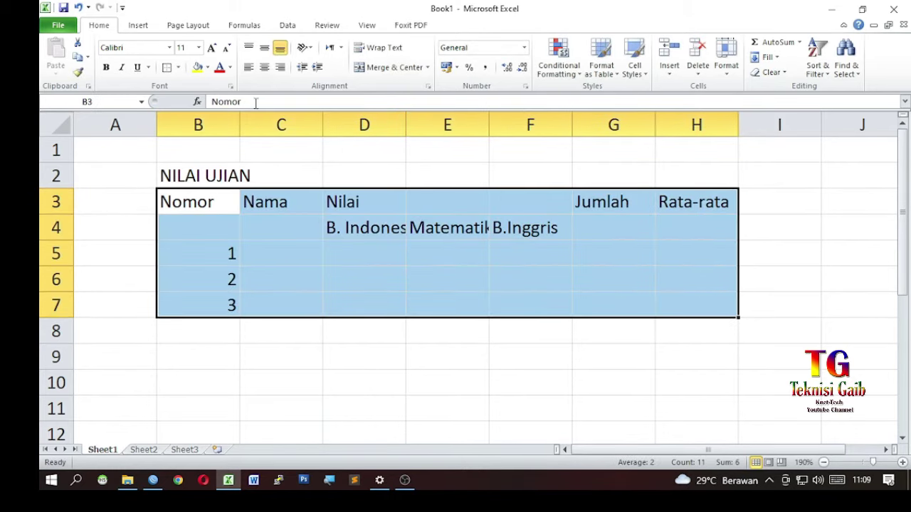
pyautogui.moveTo(213, 205); pyautogui.dragTo(689, 307)
pyautogui.click(179, 68)
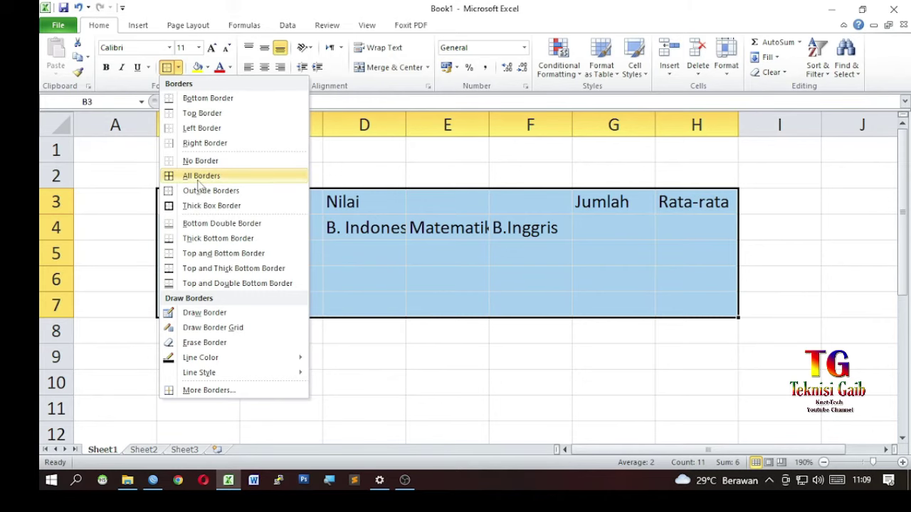
pyautogui.click(200, 181)
pyautogui.click(288, 222)
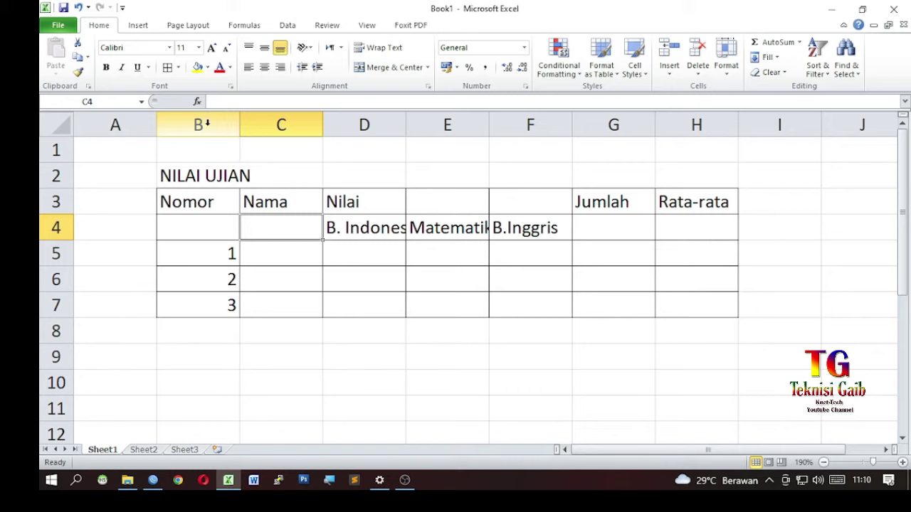
# Narrow column B to fit Nomor and widen column C for the names
pyautogui.click(207, 124)
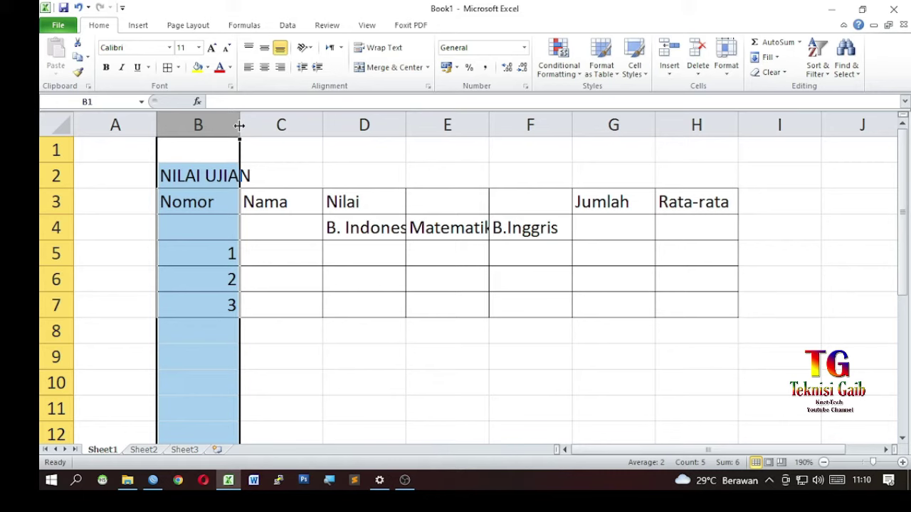
pyautogui.moveTo(240, 124); pyautogui.dragTo(221, 125)
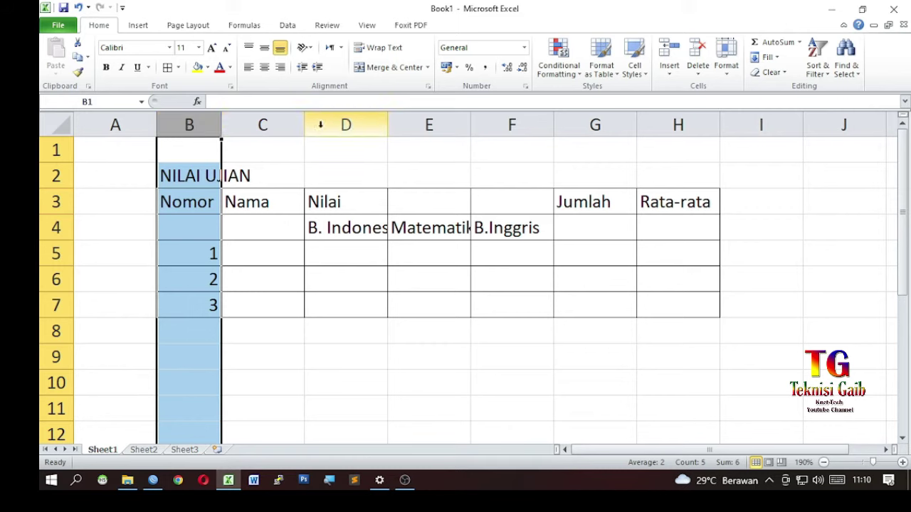
pyautogui.moveTo(305, 127); pyautogui.dragTo(389, 127)
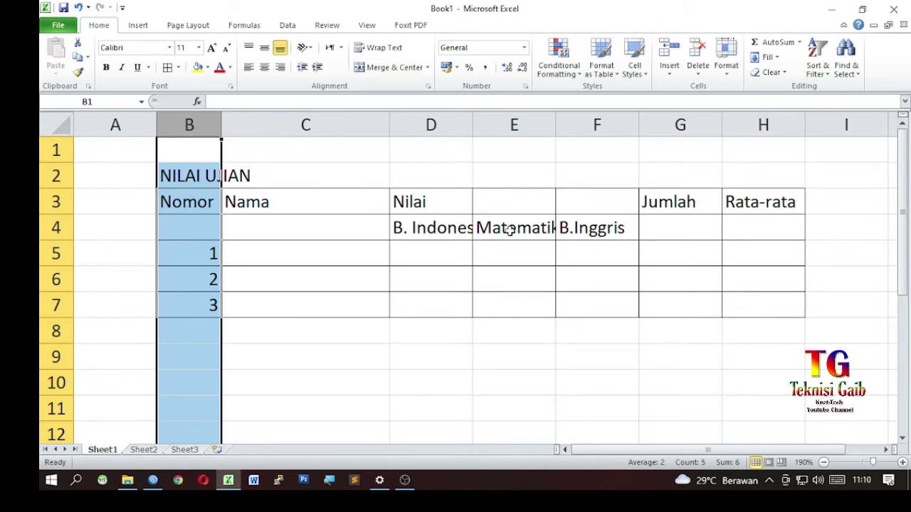
# Resize subject columns D to F together, then narrow column A
pyautogui.moveTo(446, 118); pyautogui.dragTo(596, 118)
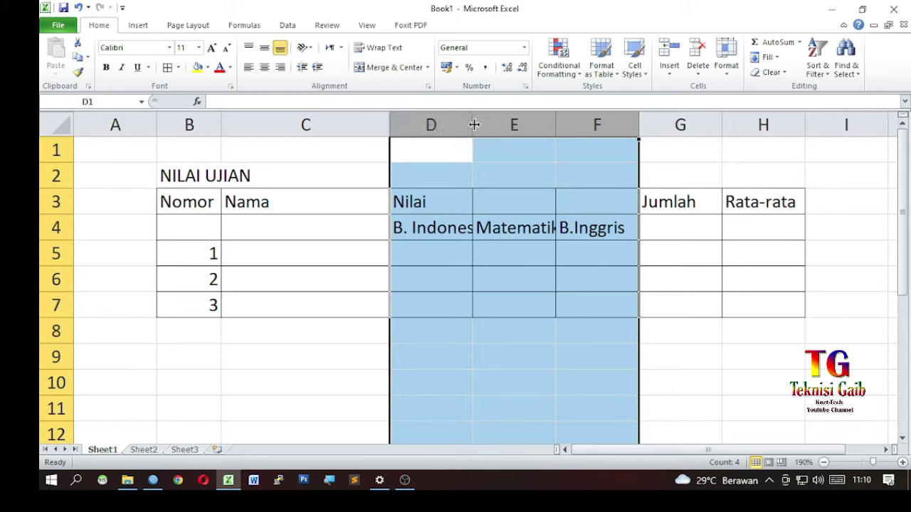
pyautogui.moveTo(474, 125); pyautogui.dragTo(491, 124)
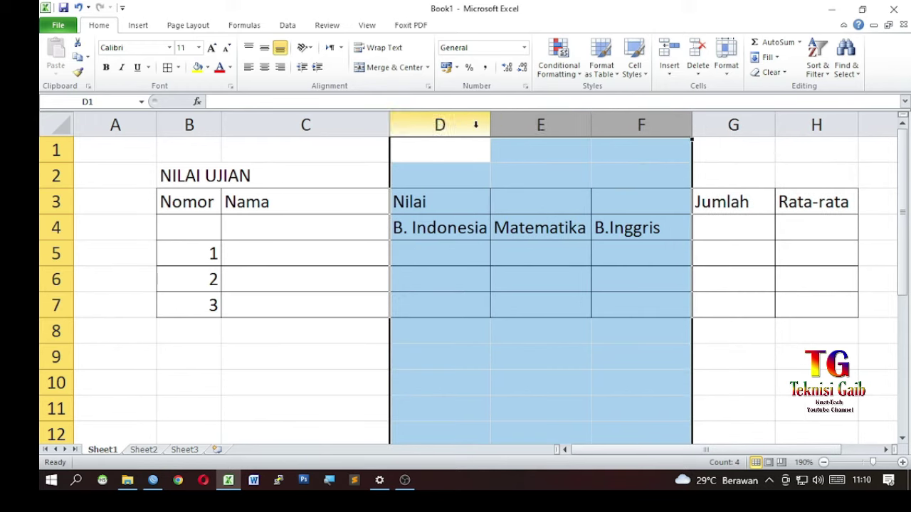
pyautogui.moveTo(492, 125); pyautogui.dragTo(512, 125)
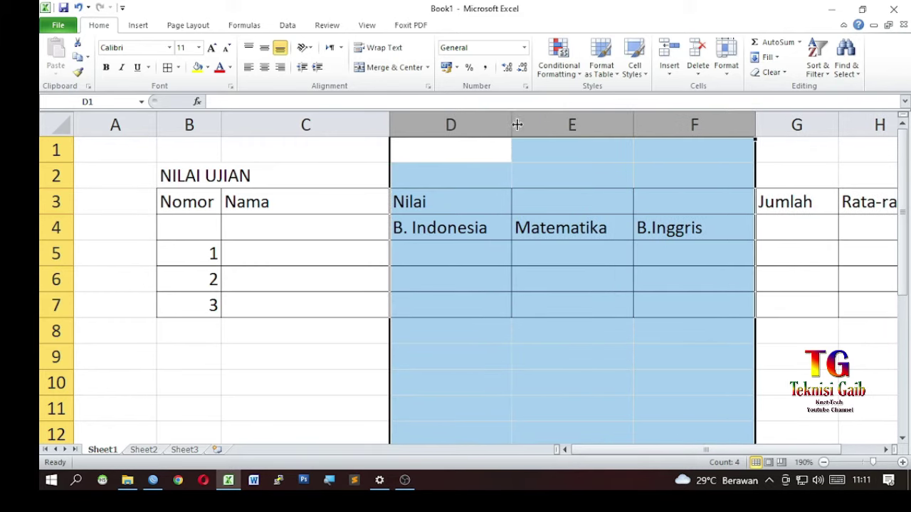
pyautogui.moveTo(512, 125); pyautogui.dragTo(491, 125)
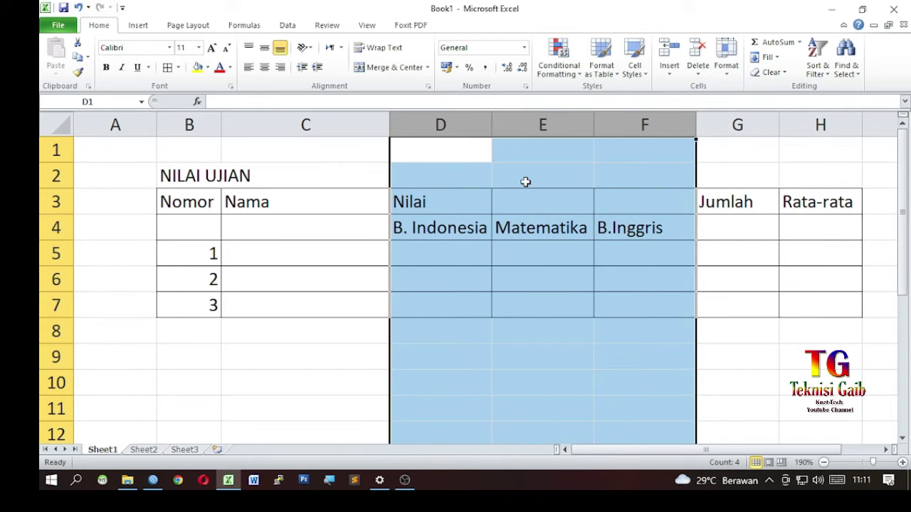
pyautogui.click(506, 306)
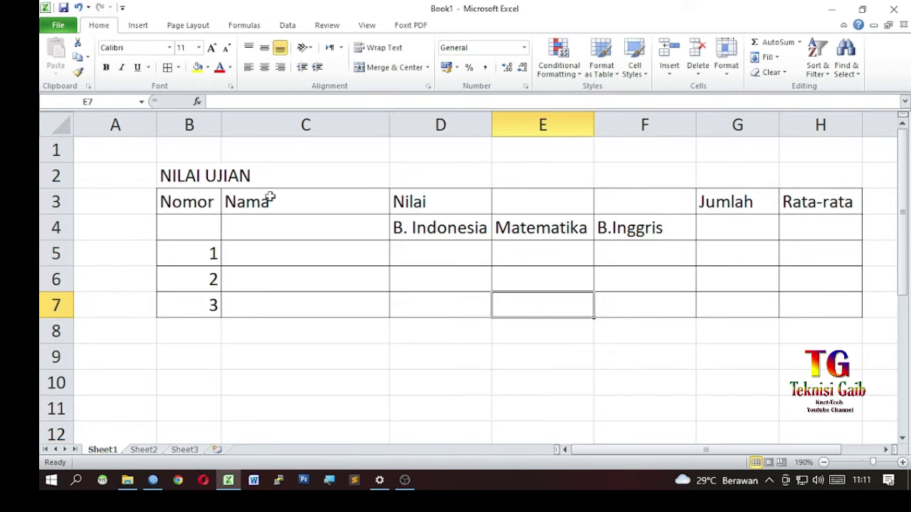
pyautogui.moveTo(157, 125); pyautogui.dragTo(118, 136)
# Merge & Center D3:F3 for Nilai, then C3:C4 for Nama and B3:B4 for Nomor
pyautogui.click(380, 303)
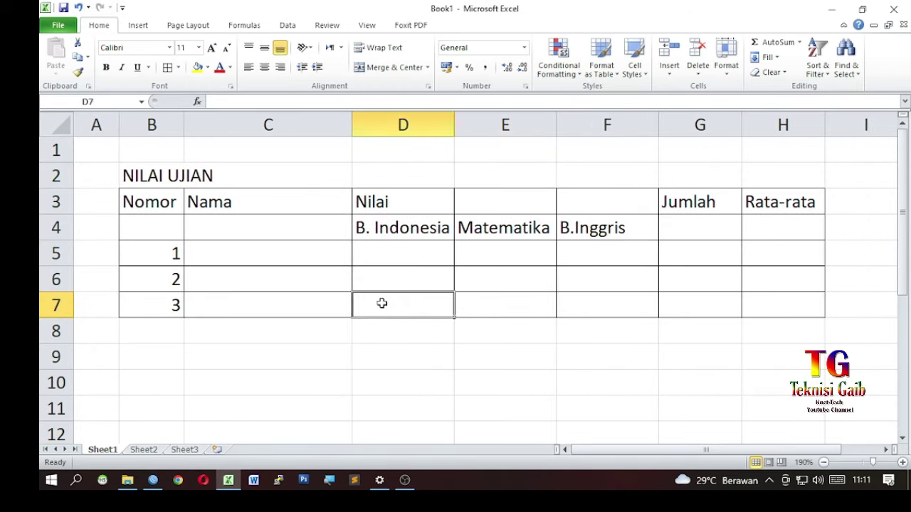
pyautogui.moveTo(383, 204); pyautogui.dragTo(590, 201)
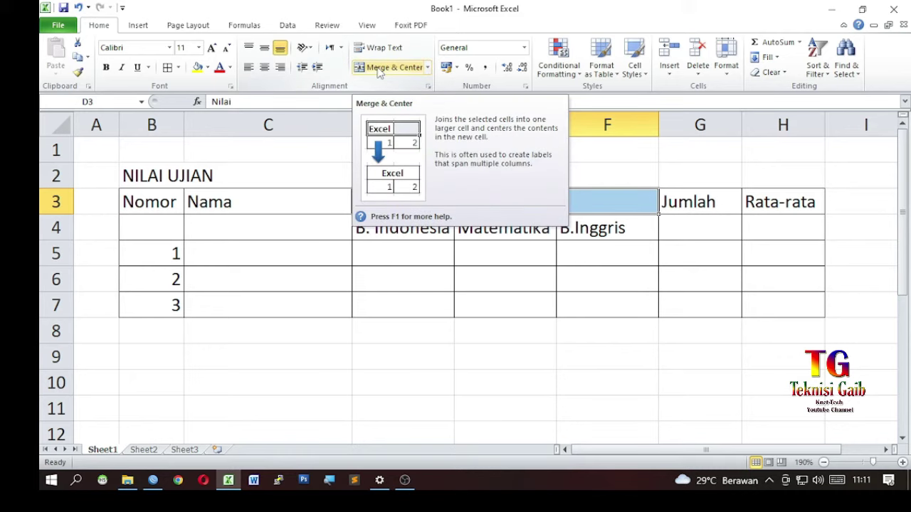
pyautogui.click(380, 69)
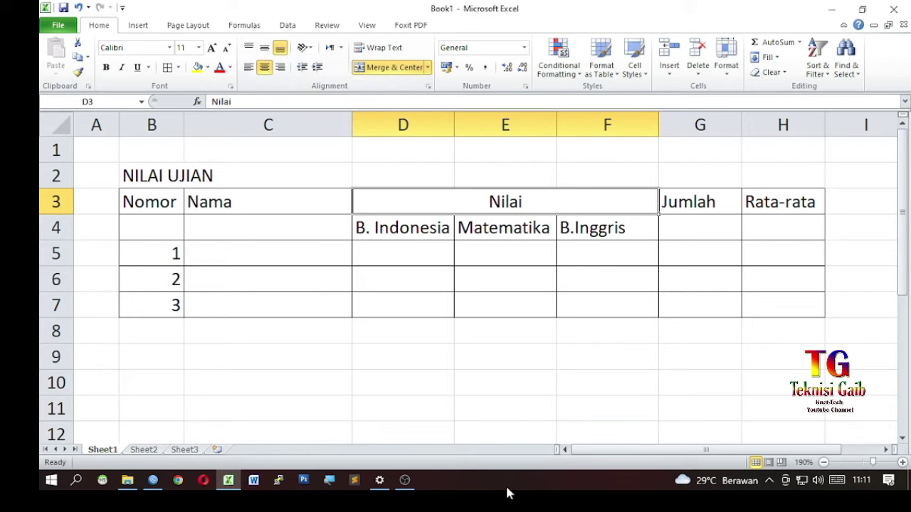
pyautogui.moveTo(221, 205); pyautogui.dragTo(222, 222)
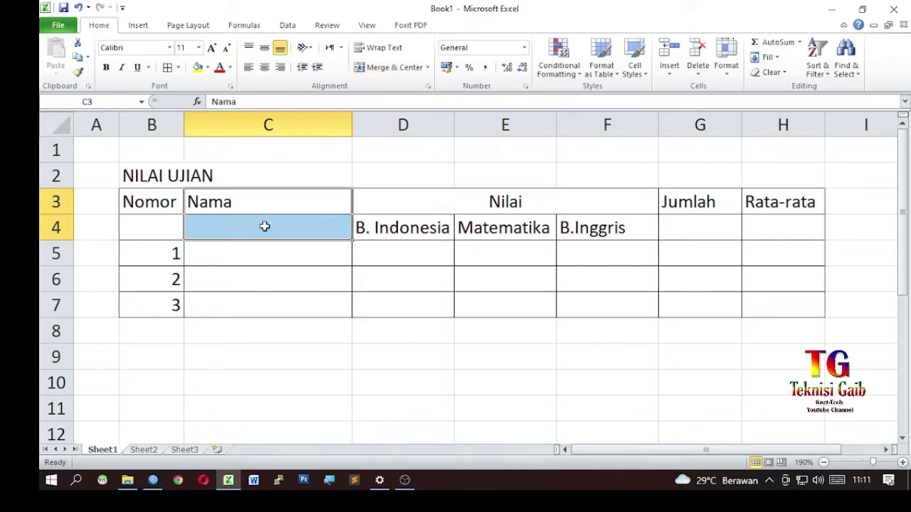
pyautogui.click(400, 67)
pyautogui.moveTo(159, 205); pyautogui.dragTo(159, 221)
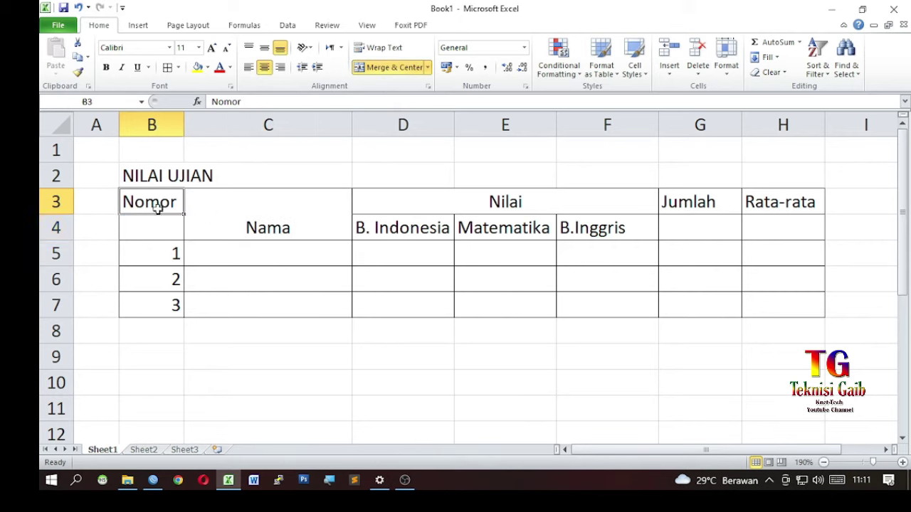
pyautogui.click(399, 67)
# Merge & Center G3:G4 for Jumlah and H3:H4 for Rata-rata
pyautogui.click(720, 210)
pyautogui.moveTo(720, 209); pyautogui.dragTo(719, 229)
pyautogui.click(396, 67)
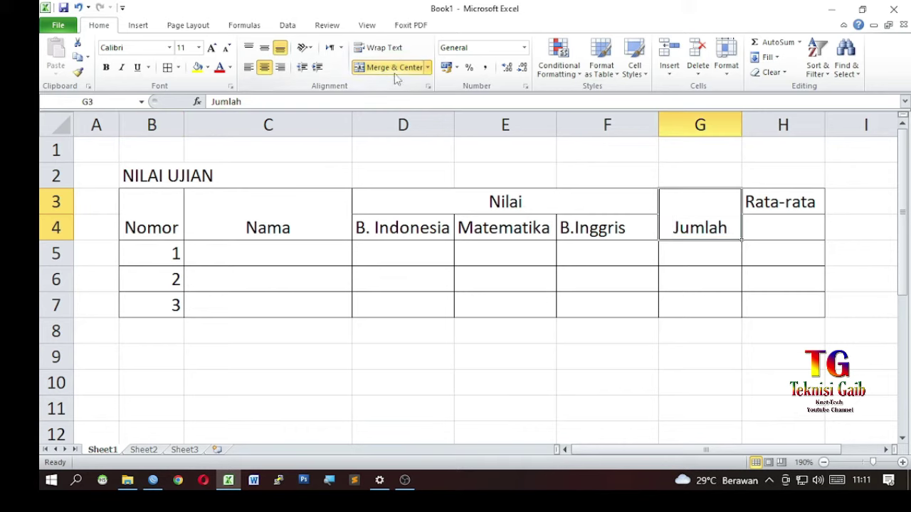
pyautogui.moveTo(800, 201); pyautogui.dragTo(798, 224)
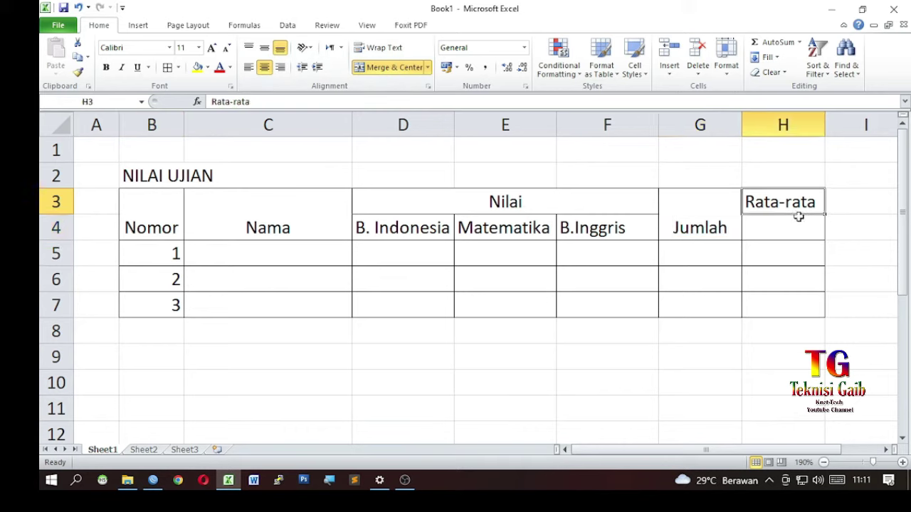
pyautogui.click(396, 66)
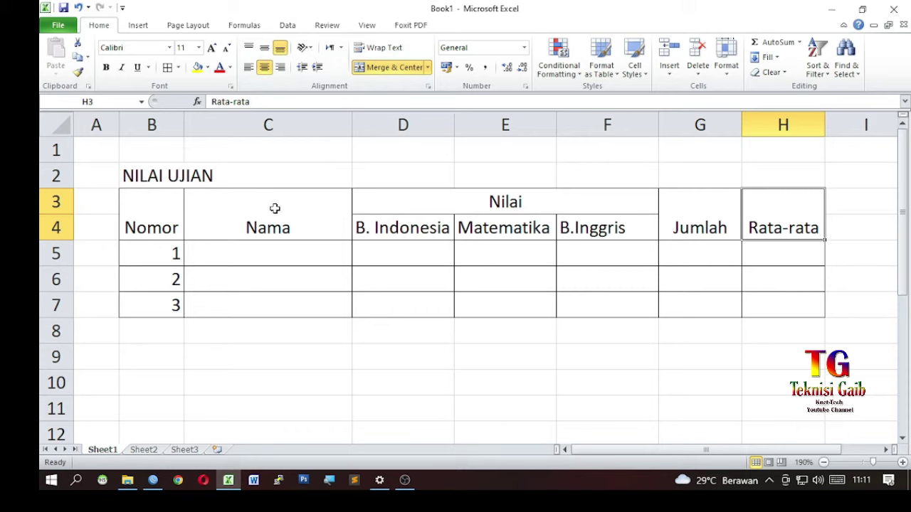
pyautogui.moveTo(152, 214); pyautogui.dragTo(752, 204)
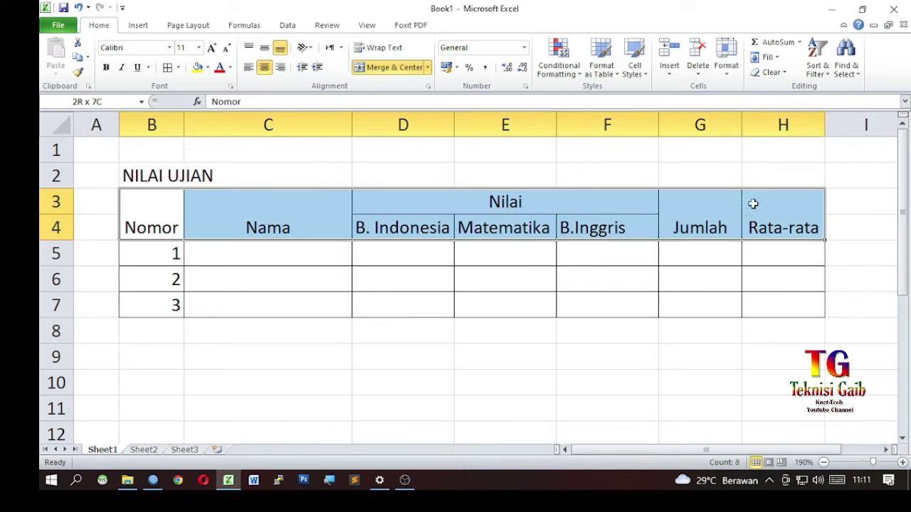
# Middle-align the B3:H4 headers, give them a yellow fill and dark text
pyautogui.click(264, 50)
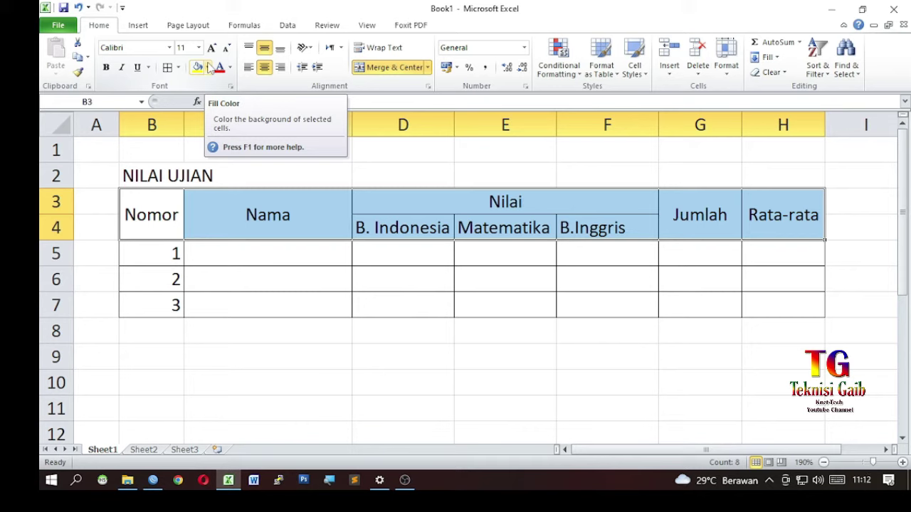
pyautogui.click(208, 67)
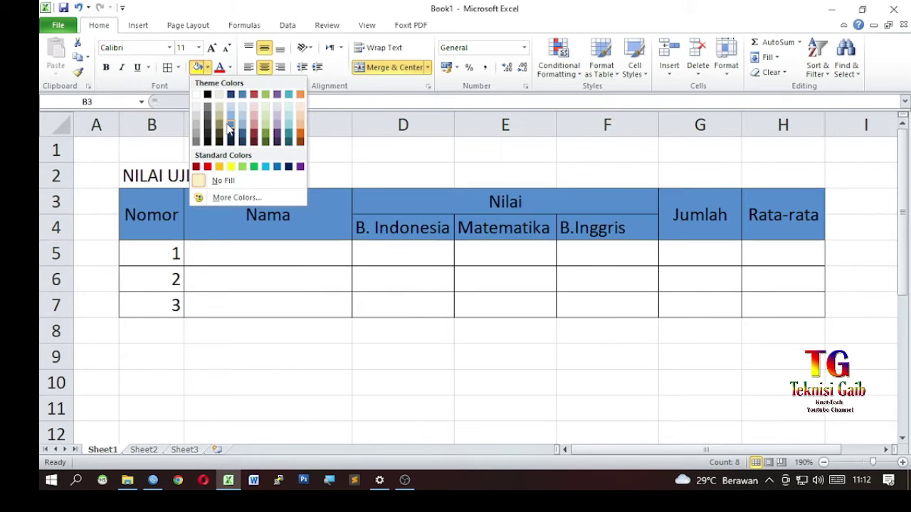
pyautogui.click(242, 166)
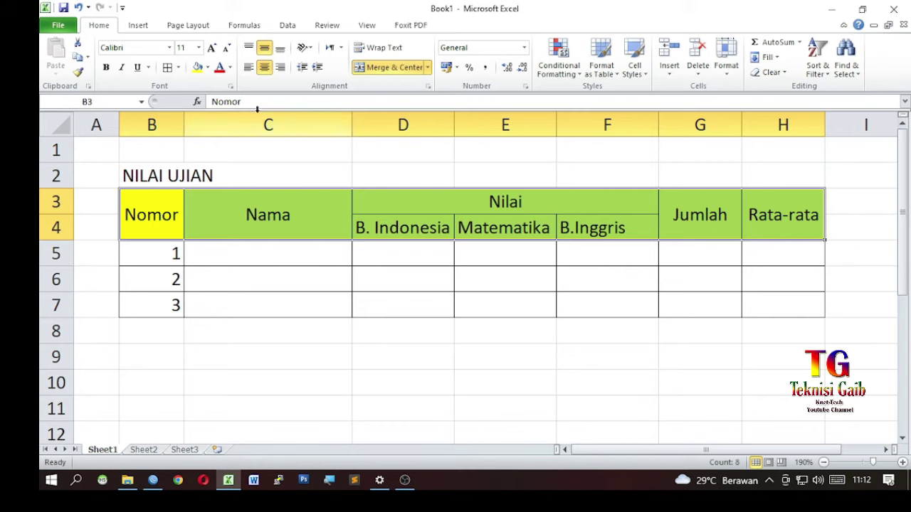
pyautogui.click(229, 69)
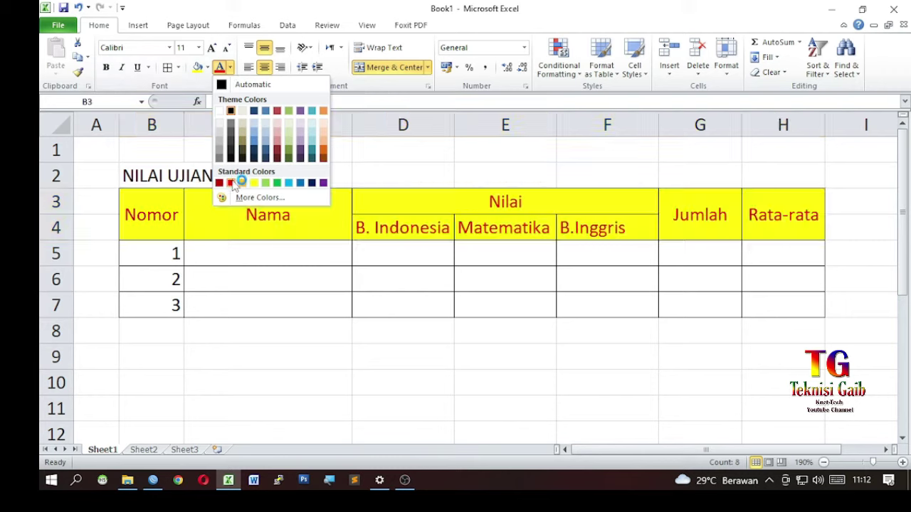
pyautogui.click(235, 184)
pyautogui.click(231, 68)
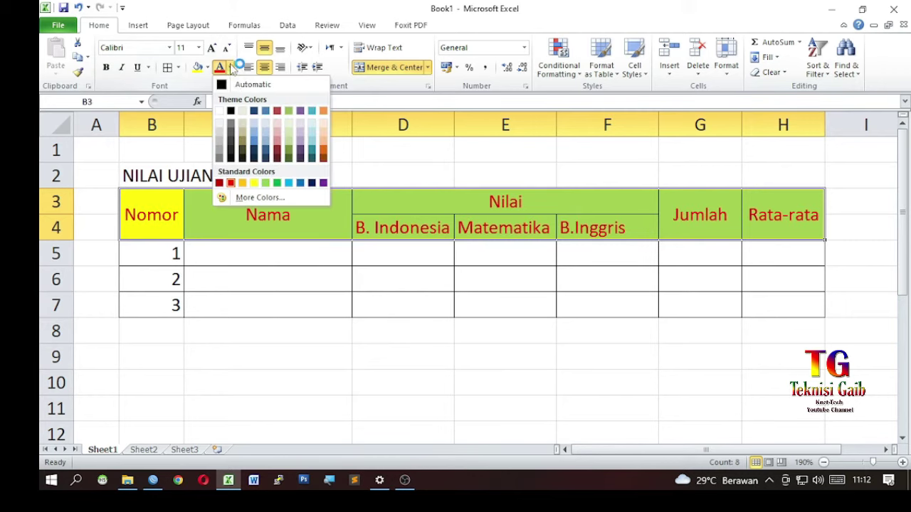
pyautogui.click(231, 110)
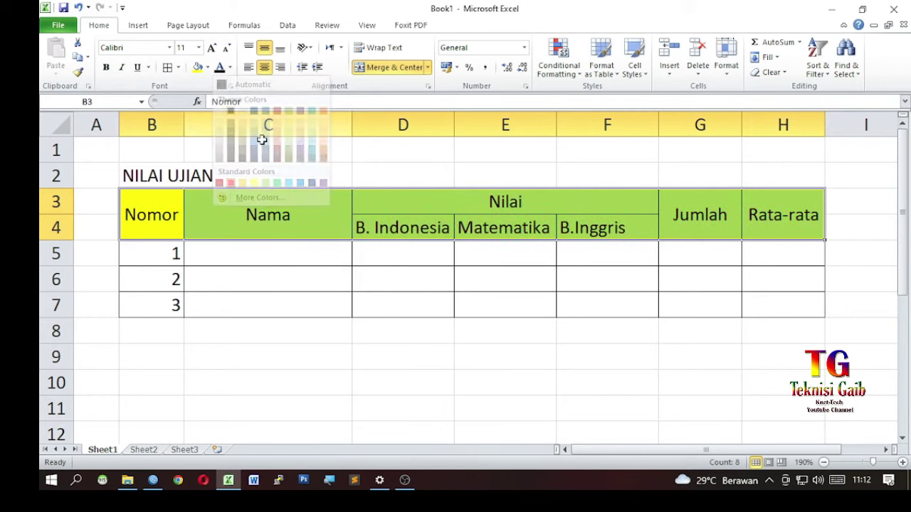
pyautogui.click(490, 247)
pyautogui.click(304, 258)
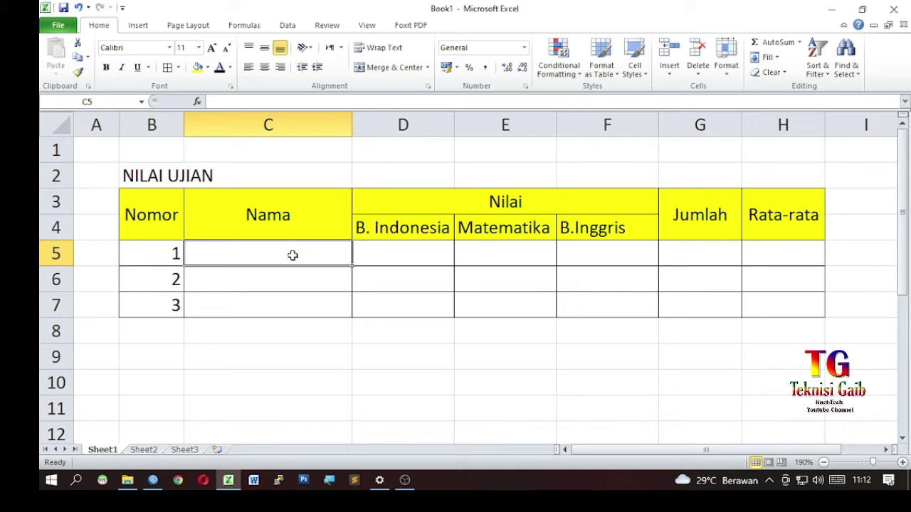
# Enter the names Si A, Si B and Si C in C5:C7
pyautogui.write('Si A')
pyautogui.press('Return')
pyautogui.write('Si B')
pyautogui.press('Return')
pyautogui.write('Si C')
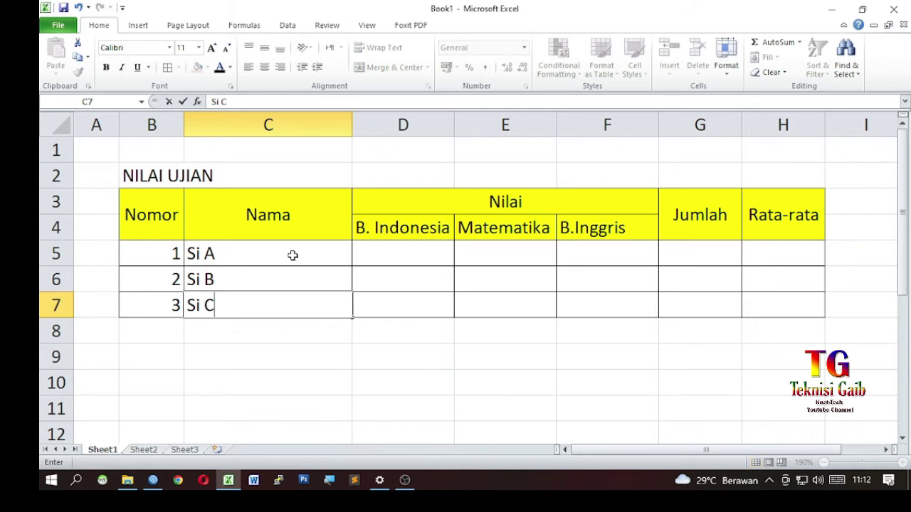
pyautogui.click(412, 250)
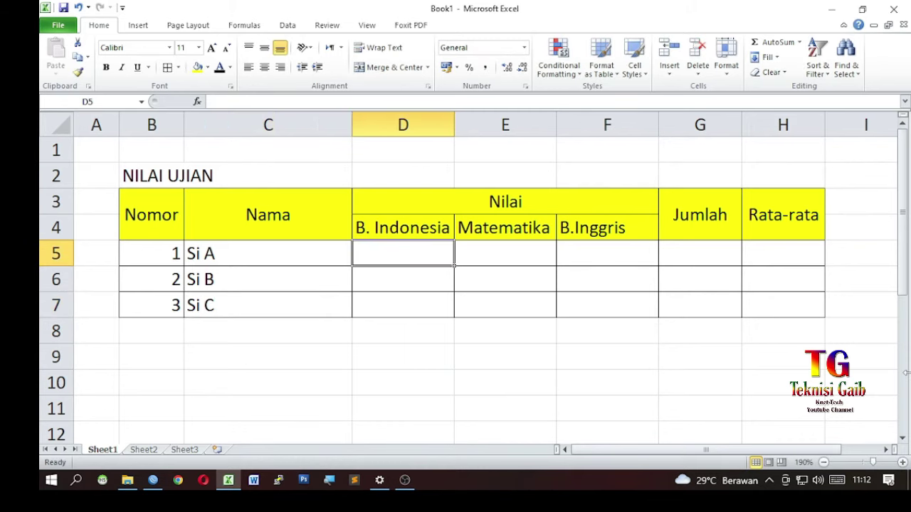
# Enter scores 98, 80, 90 for Si A and 95, 85, 95 for Si B
pyautogui.write('98')
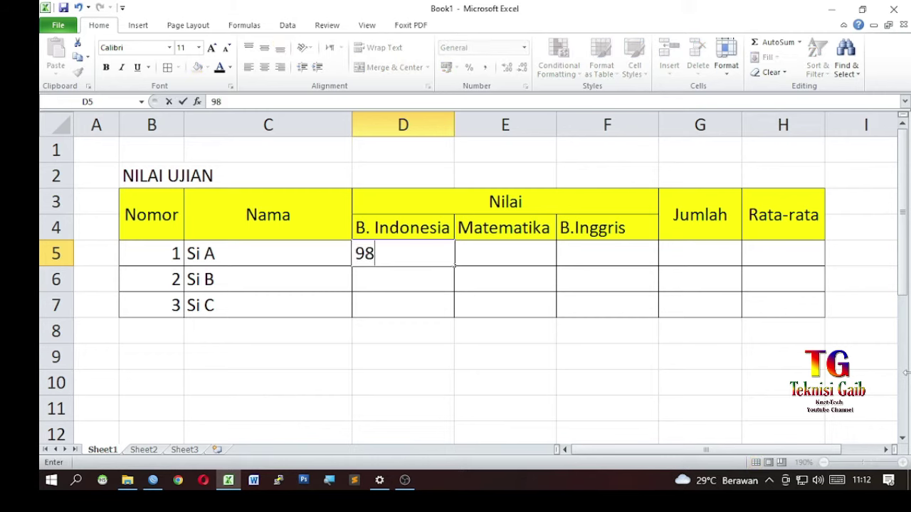
pyautogui.click(505, 253)
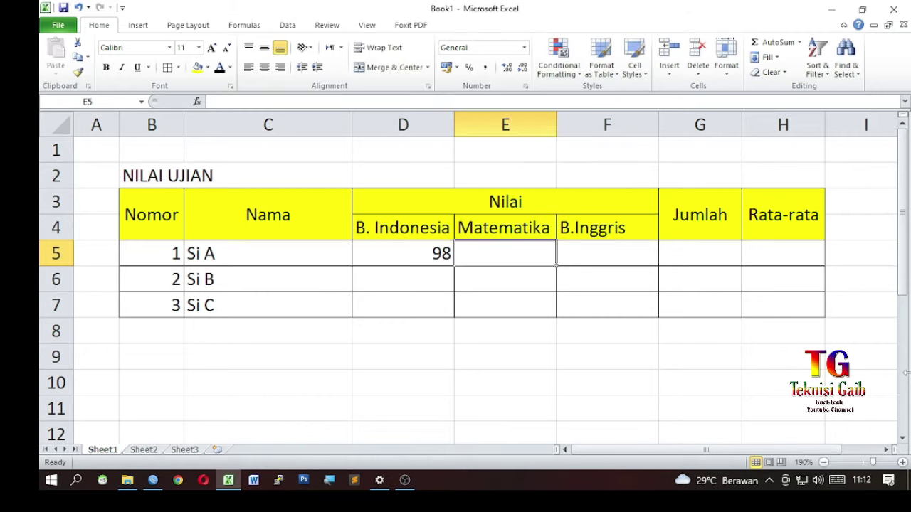
pyautogui.write('80')
pyautogui.click(607, 253)
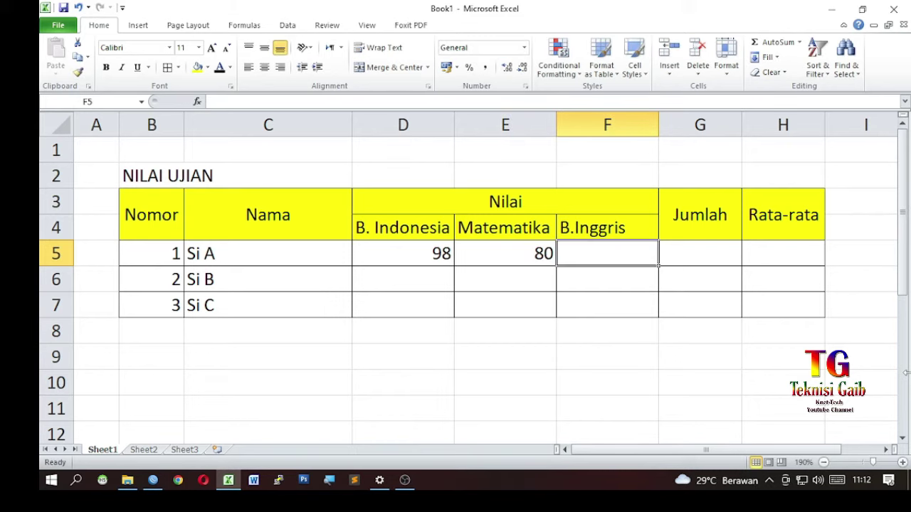
pyautogui.write('90')
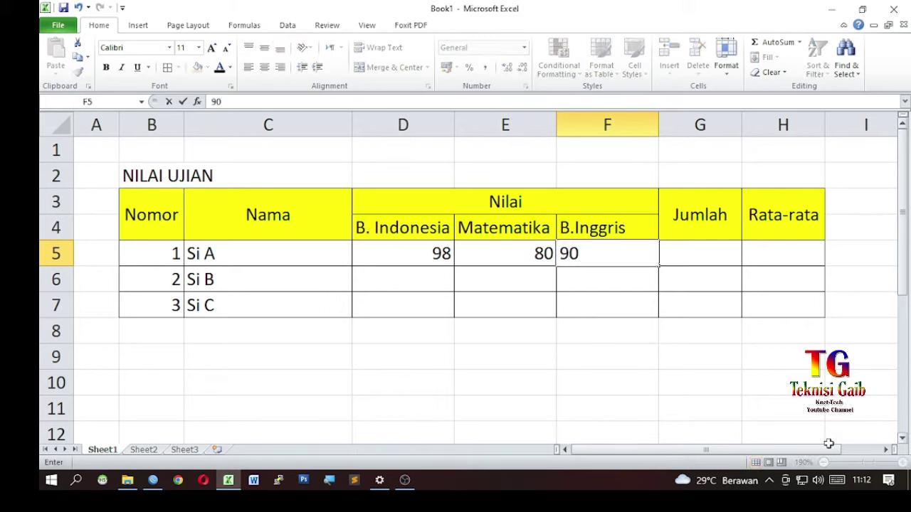
pyautogui.click(443, 279)
pyautogui.write('95')
pyautogui.press('Tab')
pyautogui.write('85')
pyautogui.press('Tab')
pyautogui.write('95')
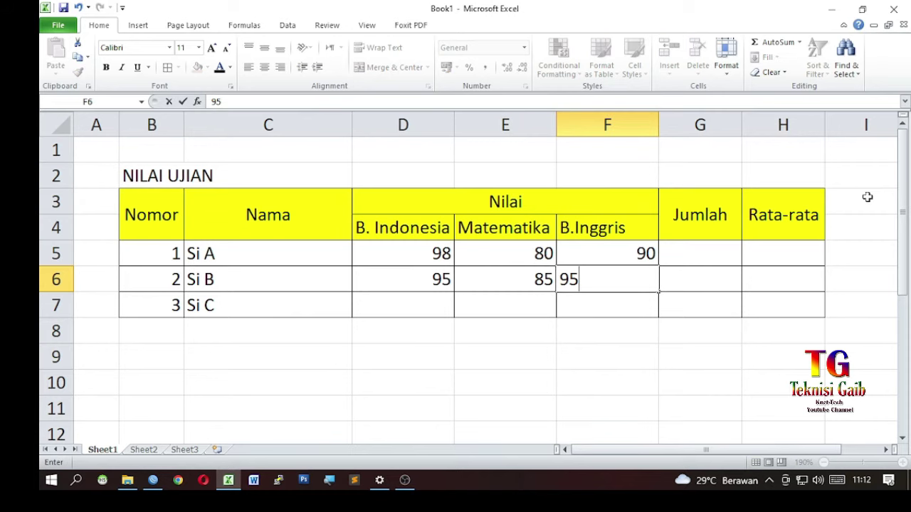
pyautogui.press('Return')
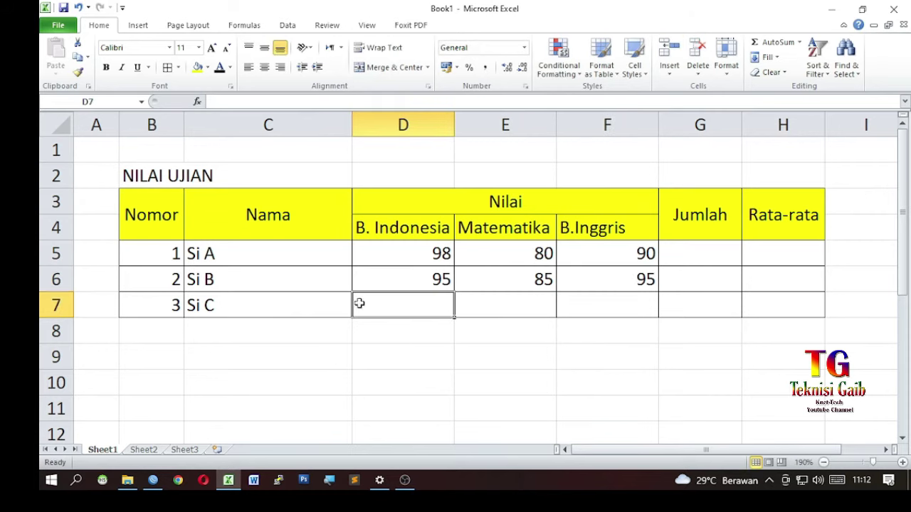
# Enter Si C's scores 95, 93 and 93 in D7:F7
pyautogui.write('95')
pyautogui.press('Tab')
pyautogui.write('93')
pyautogui.press('Tab')
pyautogui.write('93')
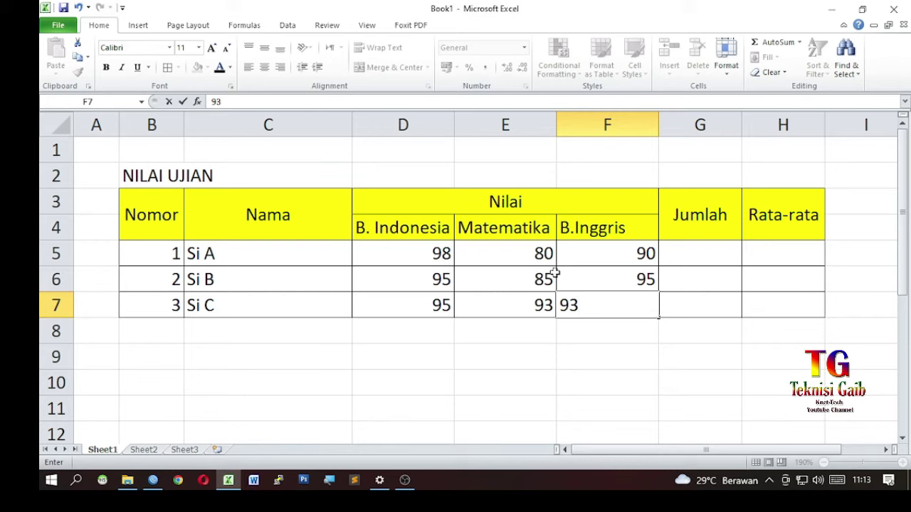
pyautogui.click(596, 354)
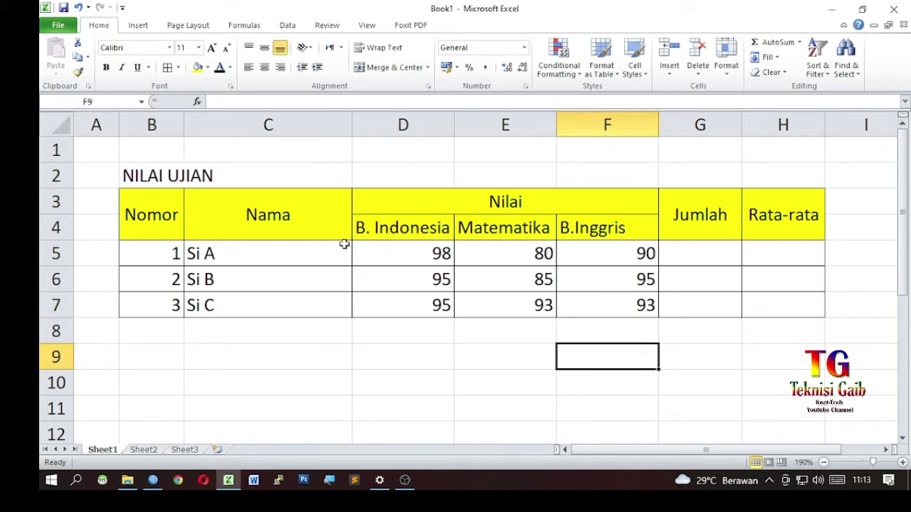
# Centre the scores in D5:F7 horizontally and vertically
pyautogui.moveTo(404, 250); pyautogui.dragTo(624, 305)
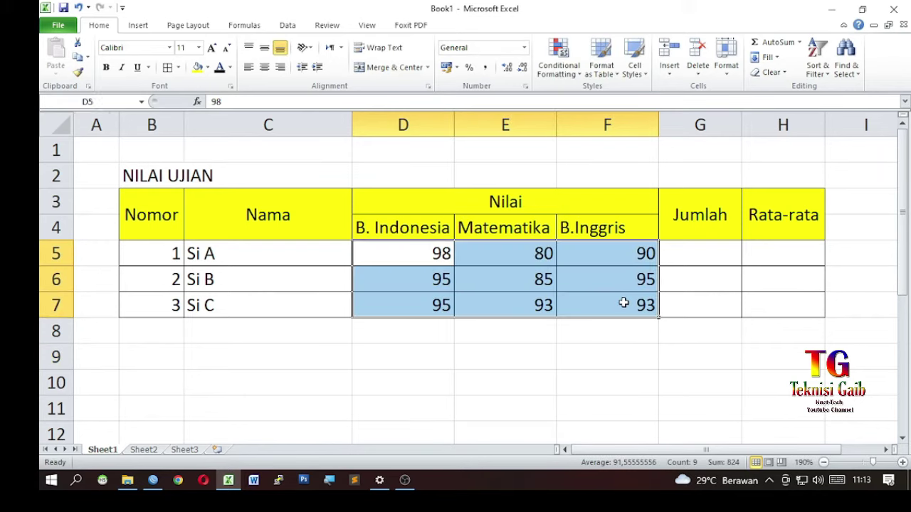
pyautogui.click(264, 67)
pyautogui.click(265, 47)
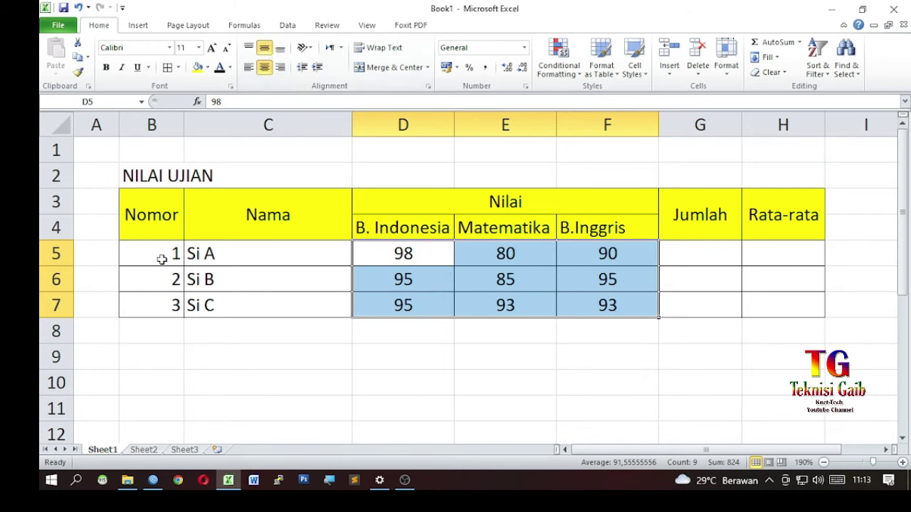
# Centre the Nomor numbers 1–3 in B5:B7 horizontally and vertically
pyautogui.moveTo(162, 260); pyautogui.dragTo(175, 306)
pyautogui.click(265, 67)
pyautogui.click(264, 48)
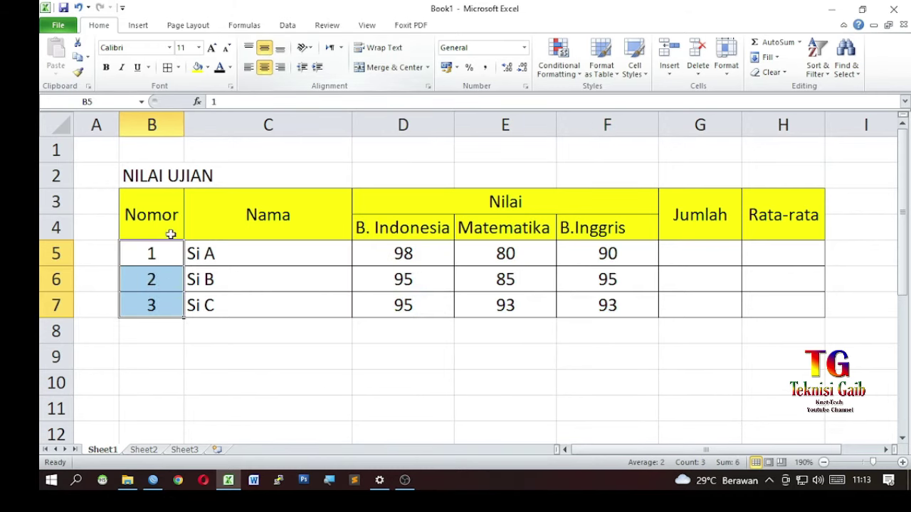
pyautogui.click(388, 380)
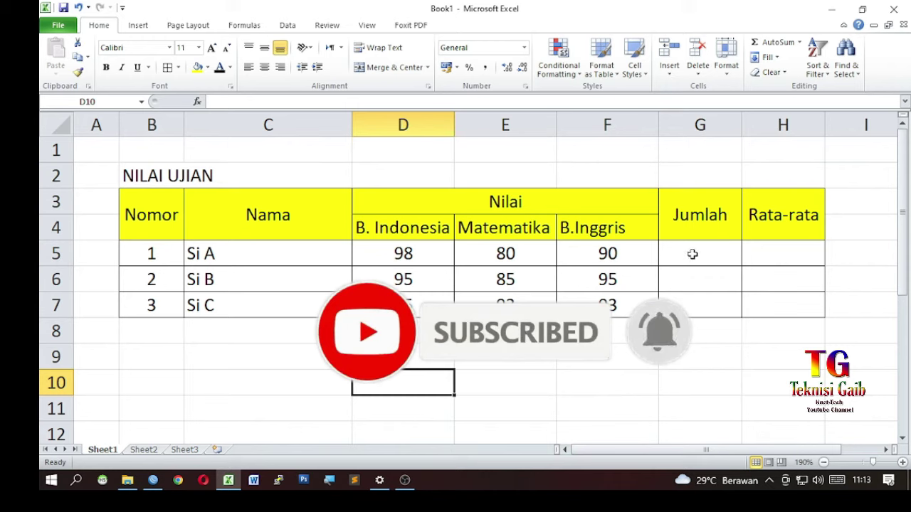
pyautogui.click(176, 334)
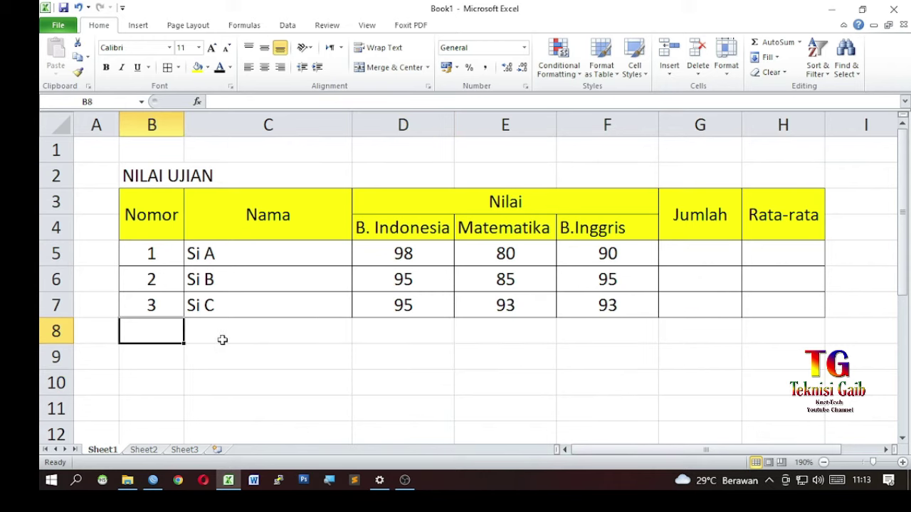
# Type the label 'Untuk Menentukan jumlah :' in B8 and start the text '=sum in B9
pyautogui.write('Untuk Menentukan jumlah :')
pyautogui.press('Return')
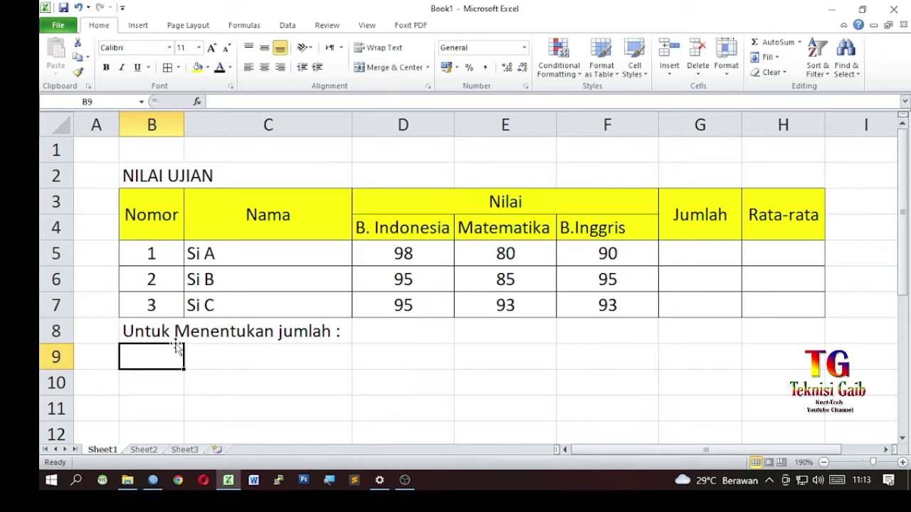
pyautogui.write("'=")
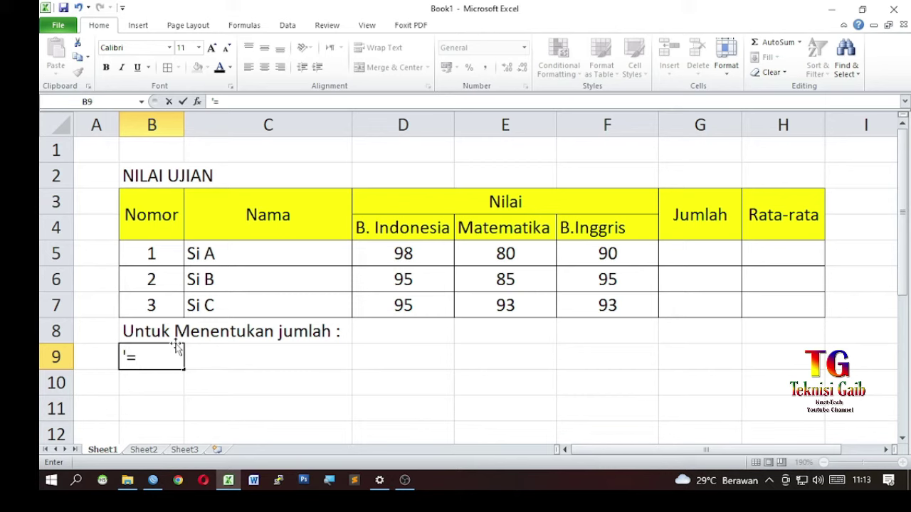
pyautogui.doubleClick(130, 359)
pyautogui.click(148, 361)
pyautogui.write('um(')
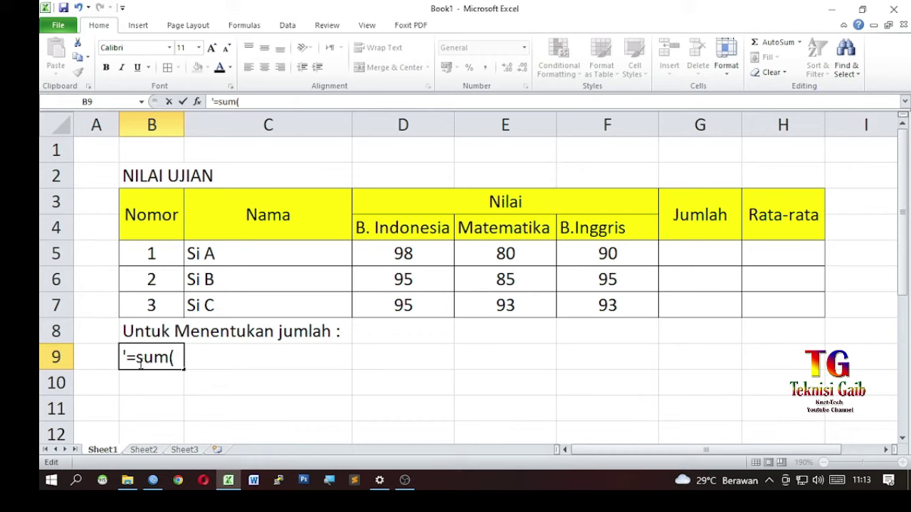
pyautogui.moveTo(135, 356); pyautogui.dragTo(169, 356)
pyautogui.click(173, 358)
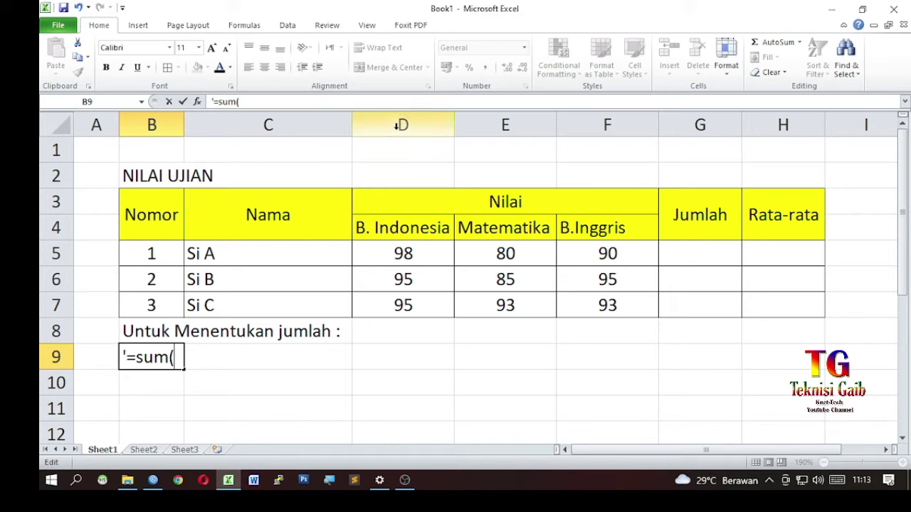
# Complete B9's example text so it reads =sum(D5;E5;F5)
pyautogui.click(401, 253)
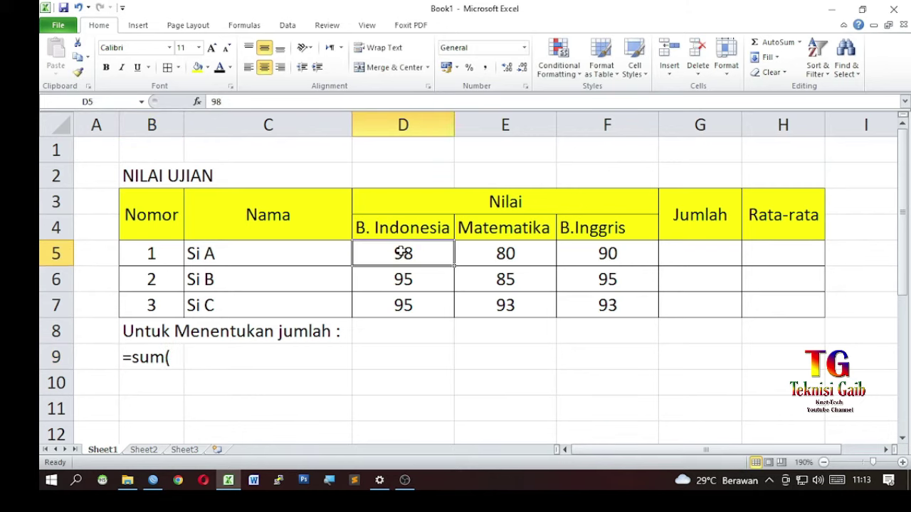
pyautogui.click(497, 252)
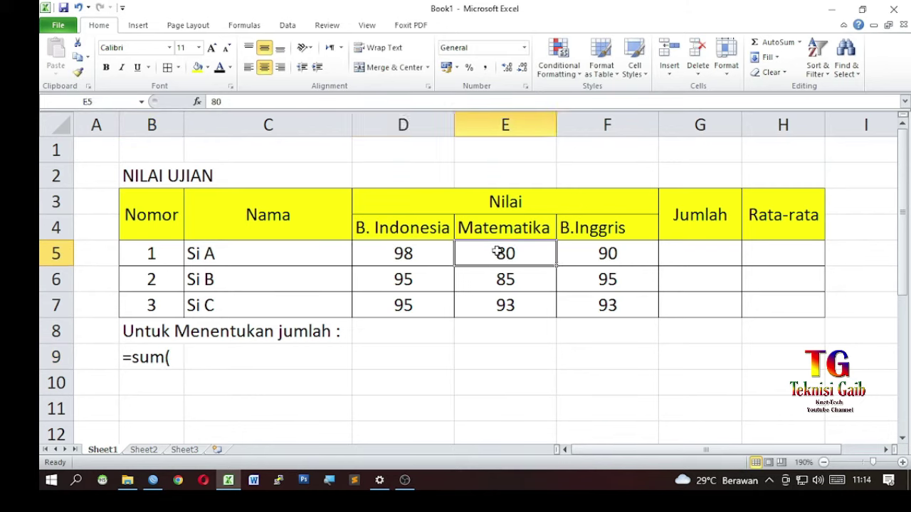
pyautogui.click(621, 251)
pyautogui.click(155, 358)
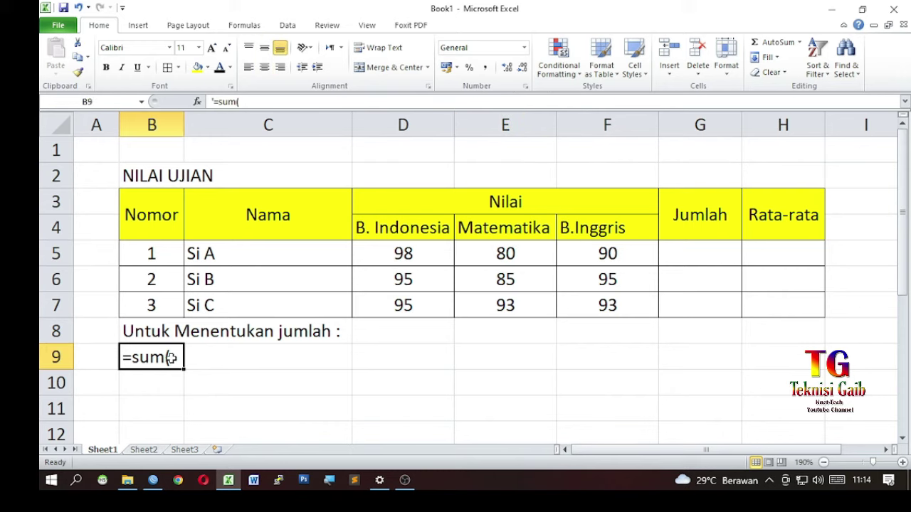
pyautogui.doubleClick(171, 358)
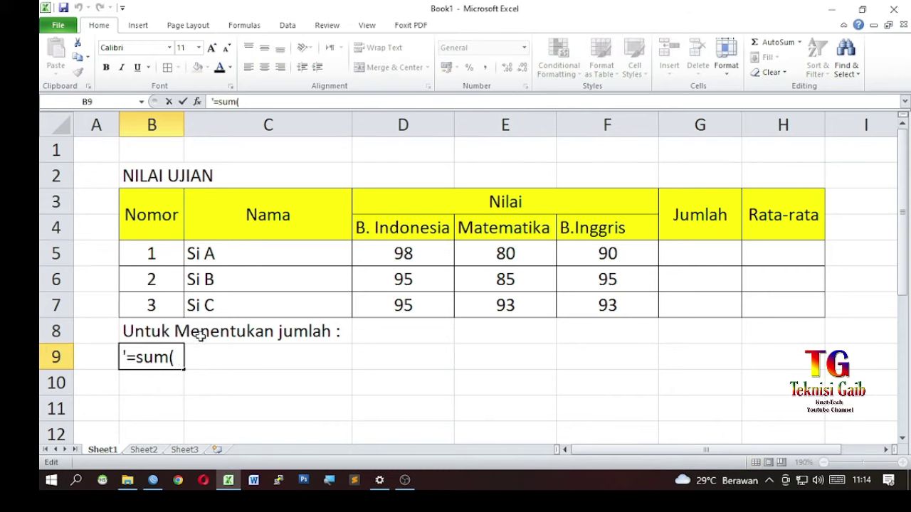
pyautogui.write('D5')
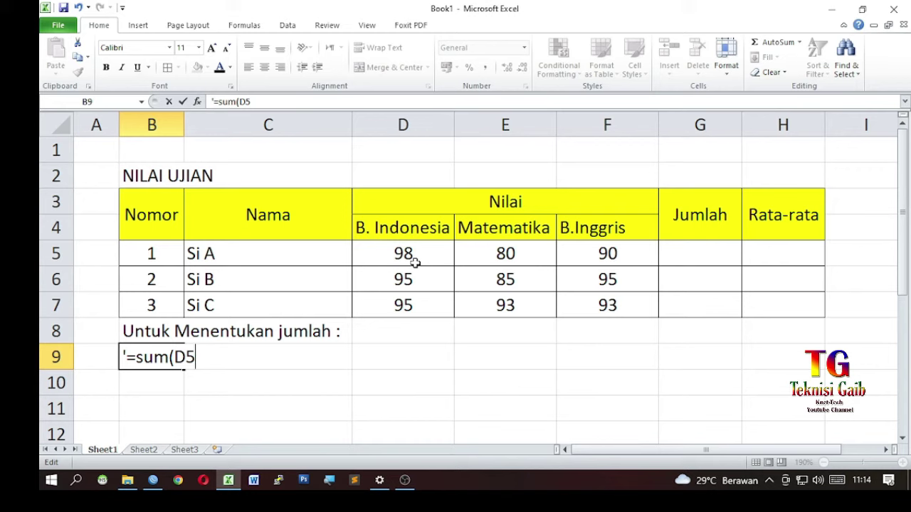
pyautogui.write(';')
pyautogui.write('F5')
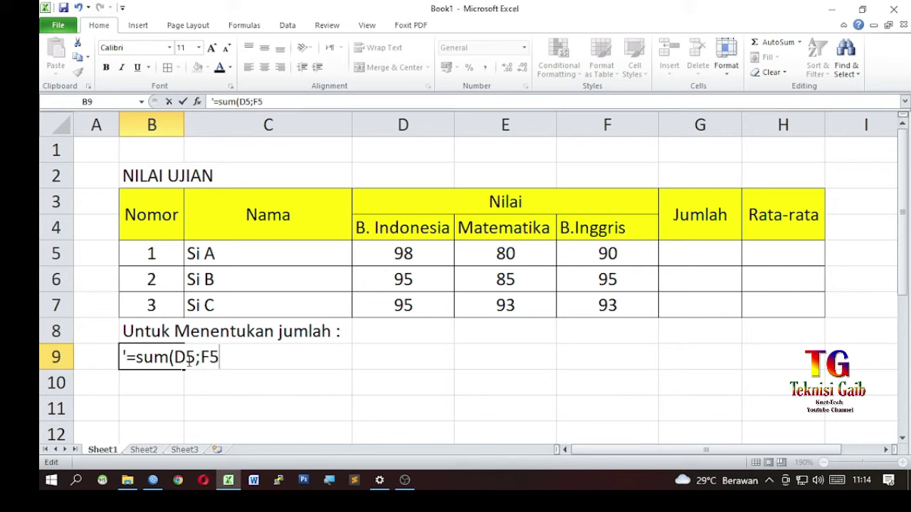
pyautogui.write(';')
pyautogui.press('Left')
pyautogui.press('Left')
pyautogui.press('Left')
pyautogui.write('E5;')
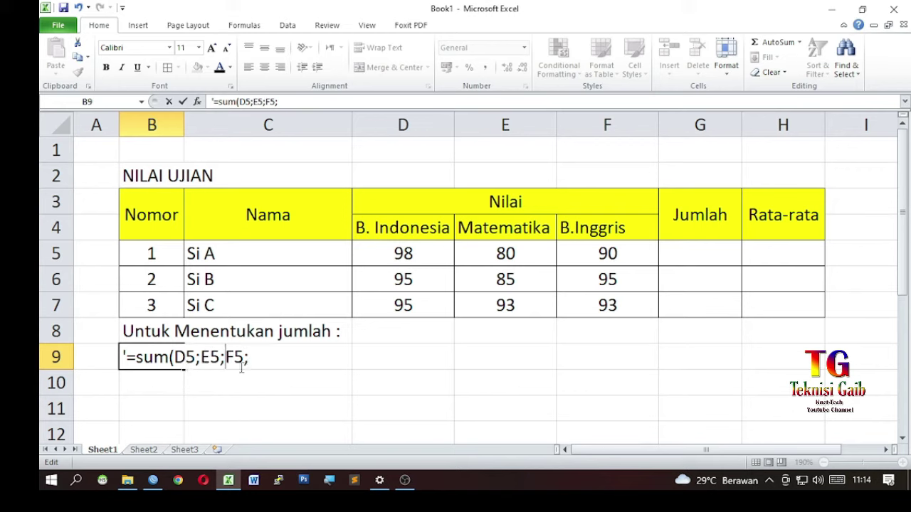
pyautogui.moveTo(242, 359); pyautogui.dragTo(251, 360)
pyautogui.write(')')
pyautogui.click(251, 360)
# Enter the text example =sum(D5:F5) in D9 and shrink row 10 to a thin spacer
pyautogui.press('Right')
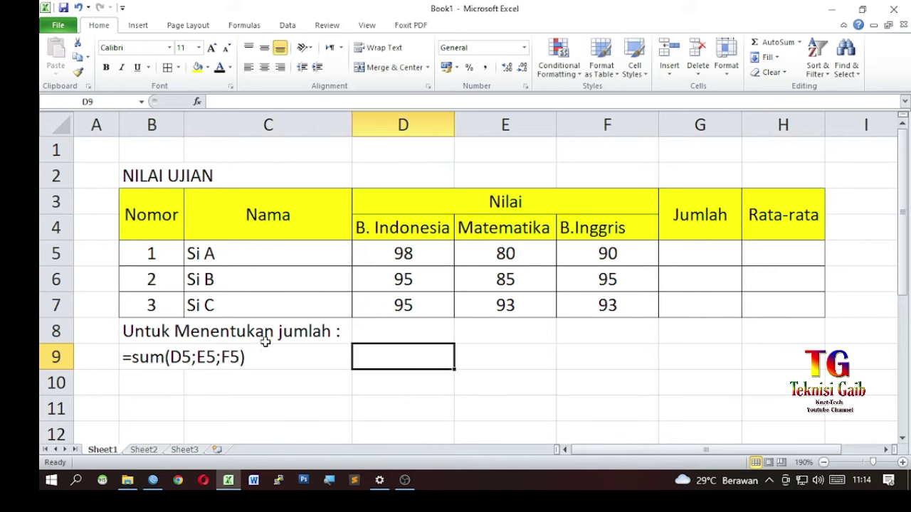
pyautogui.write("'=")
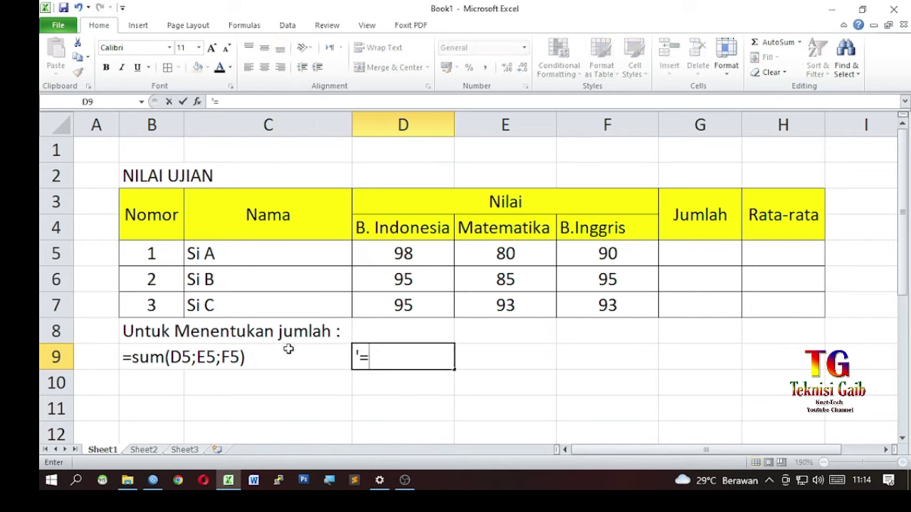
pyautogui.write('SUM(')
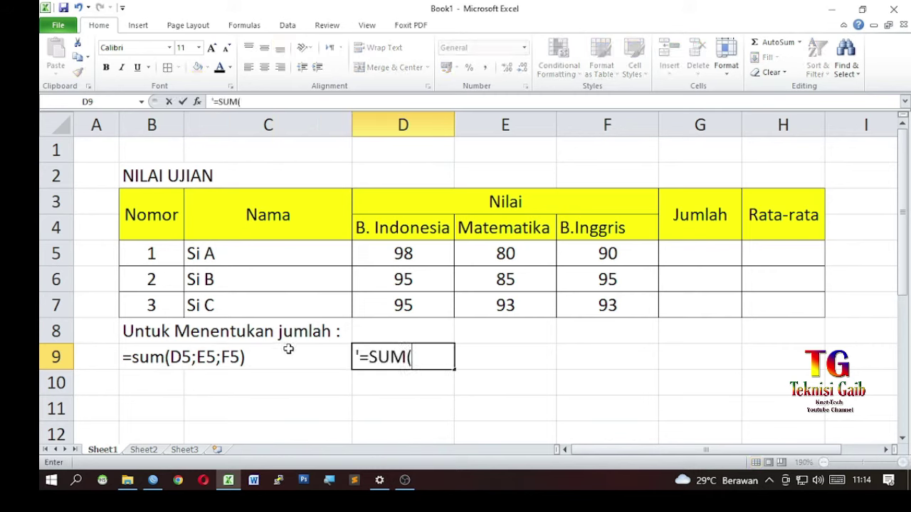
pyautogui.press('BackSpace')
pyautogui.press('BackSpace')
pyautogui.press('BackSpace')
pyautogui.press('BackSpace')
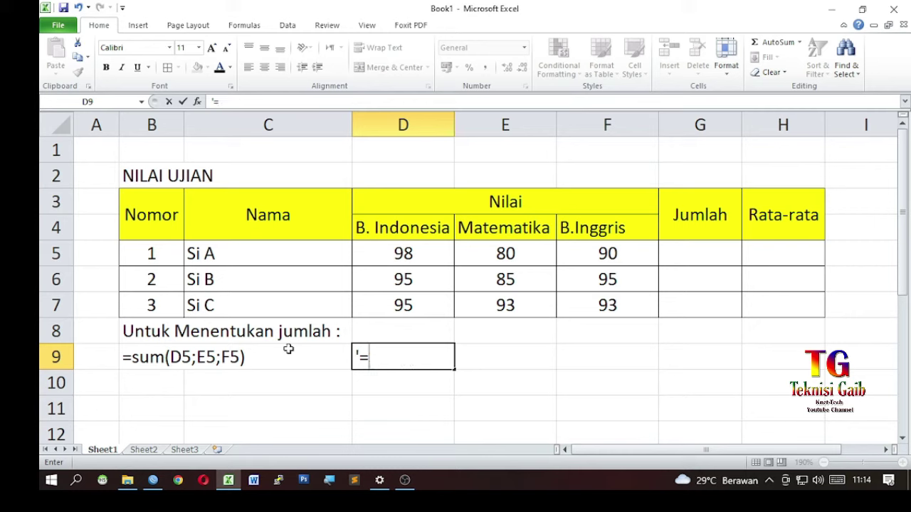
pyautogui.write('sum(')
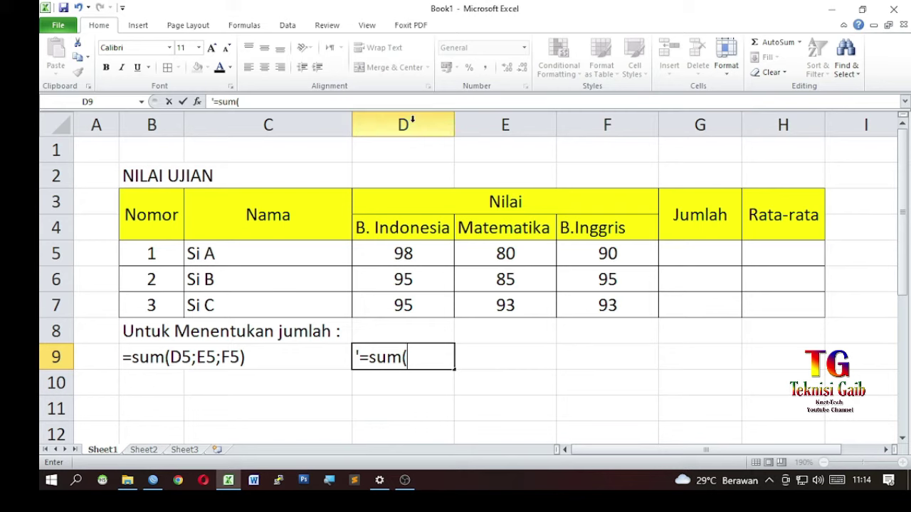
pyautogui.write('D5:')
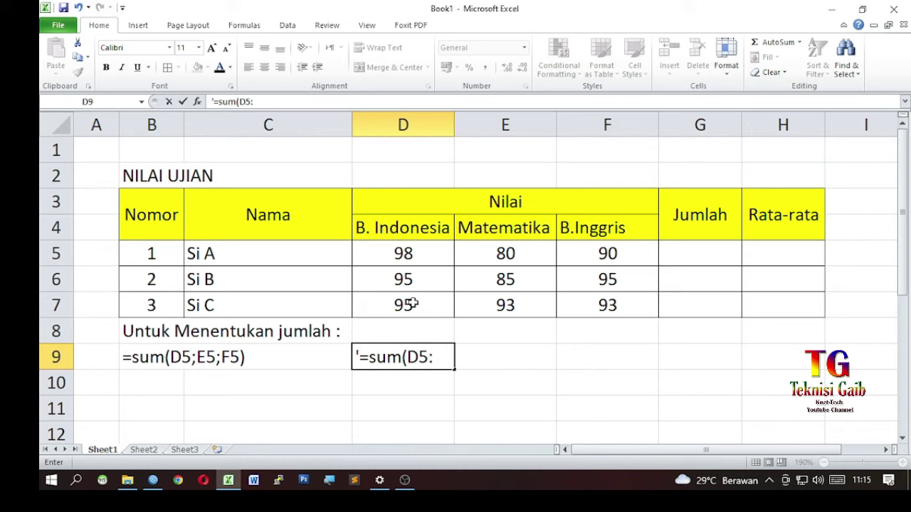
pyautogui.write('F5)')
pyautogui.moveTo(407, 357); pyautogui.dragTo(454, 358)
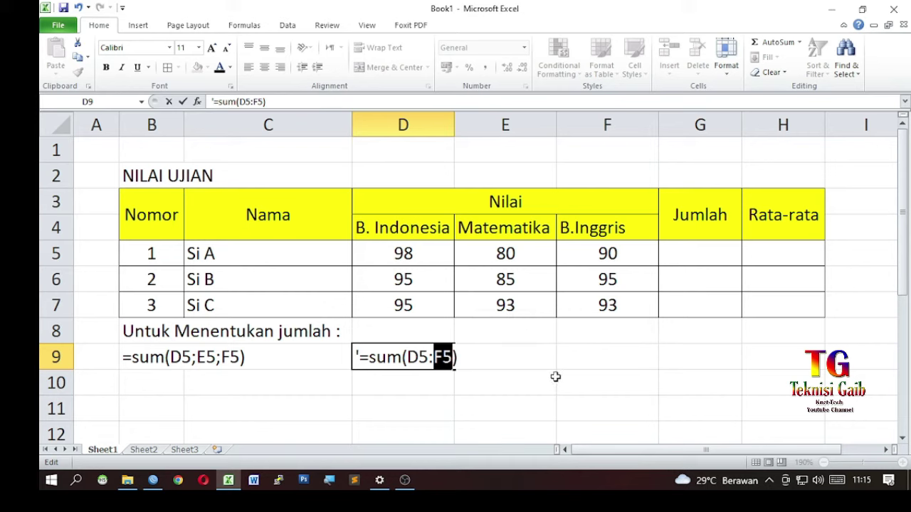
pyautogui.press('Return')
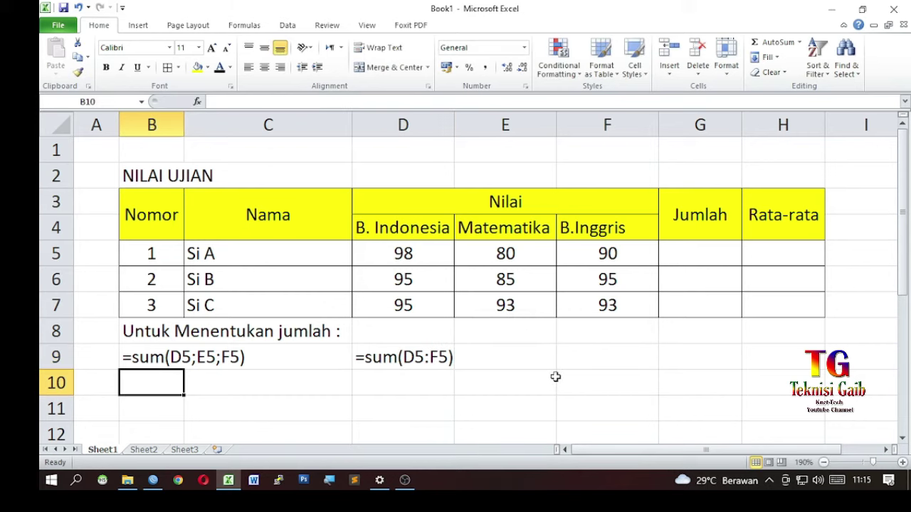
pyautogui.moveTo(57, 396); pyautogui.dragTo(68, 373)
# Add the label 'Untuk menghitung Rata-rata :' in B11 and the text =average(D5;E5;F5) in B12
pyautogui.click(147, 391)
pyautogui.write('uNTUk menghitung Rata-rata :')
pyautogui.press('Return')
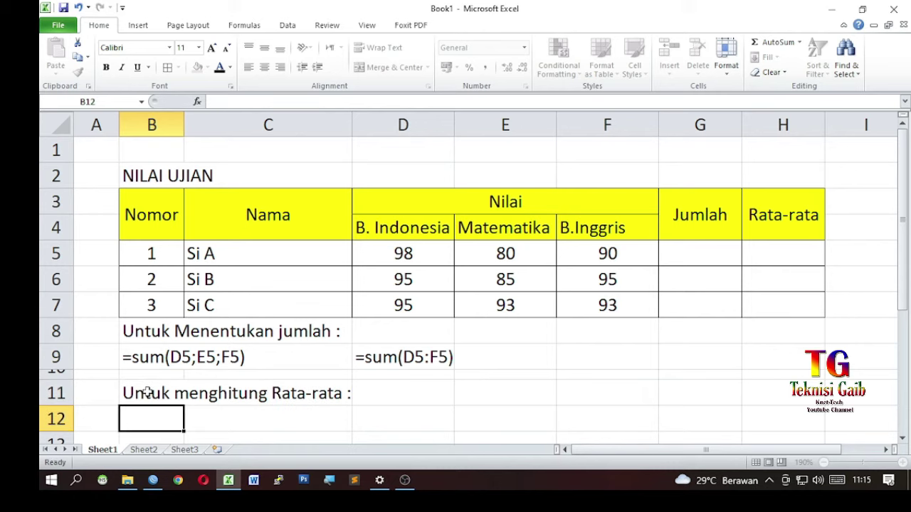
pyautogui.write("'=")
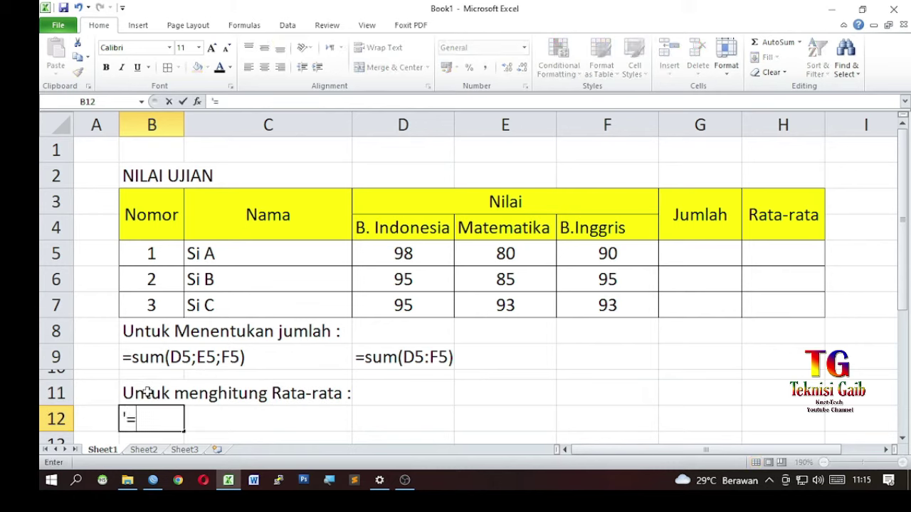
pyautogui.write('average(')
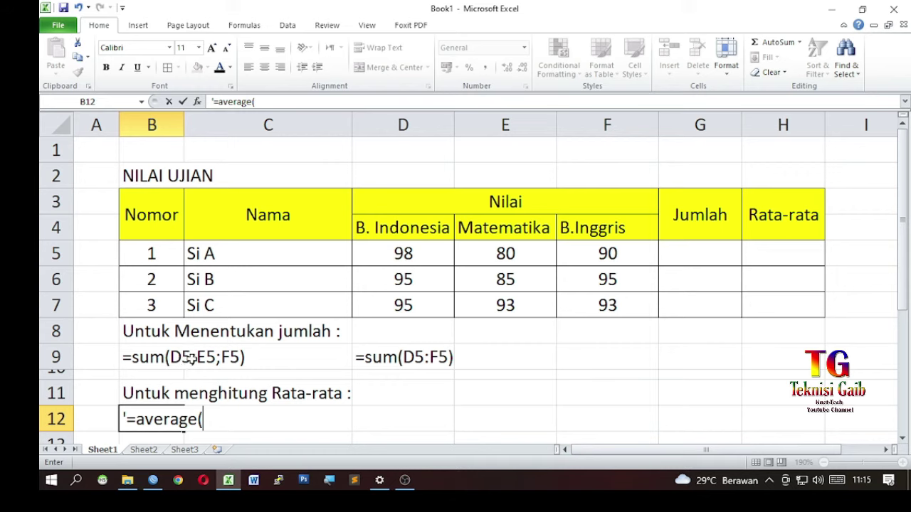
pyautogui.write('D5')
pyautogui.write(';E5;F5)')
pyautogui.press('Tab')
# Enter the text example =AVERAGE(D5:F5) in D12
pyautogui.write('=')
pyautogui.press('BackSpace')
pyautogui.write("'=AVERAGE(")
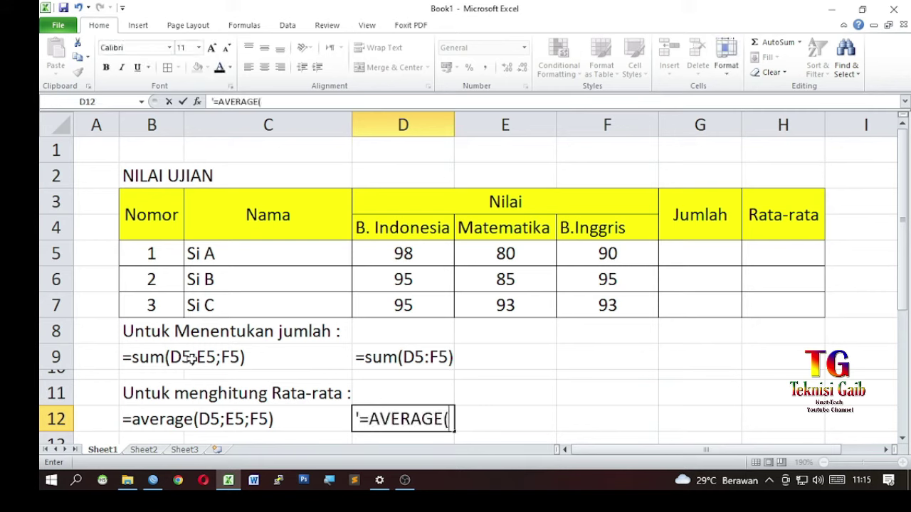
pyautogui.write('D5:F5)')
pyautogui.press('Return')
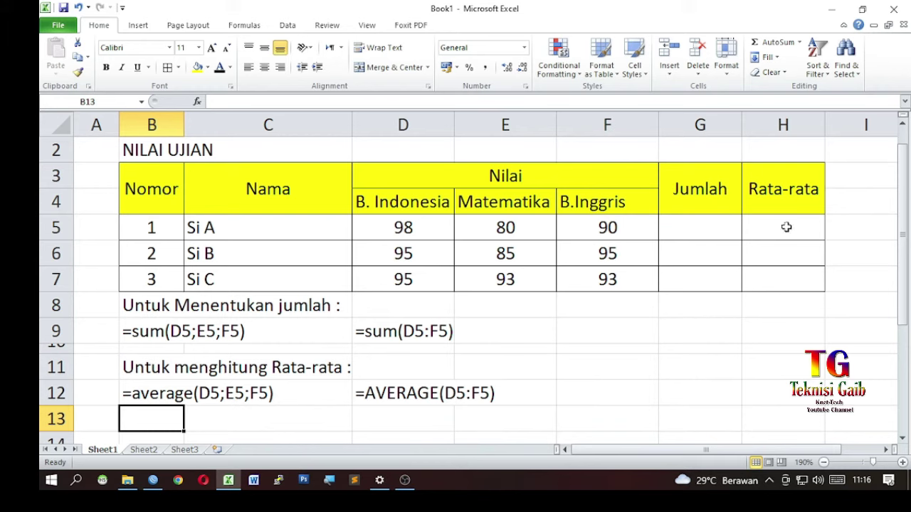
# Enter =SUM(D5;E5;F5) in G5 for Si A's total of 268
pyautogui.click(694, 231)
pyautogui.write('=')
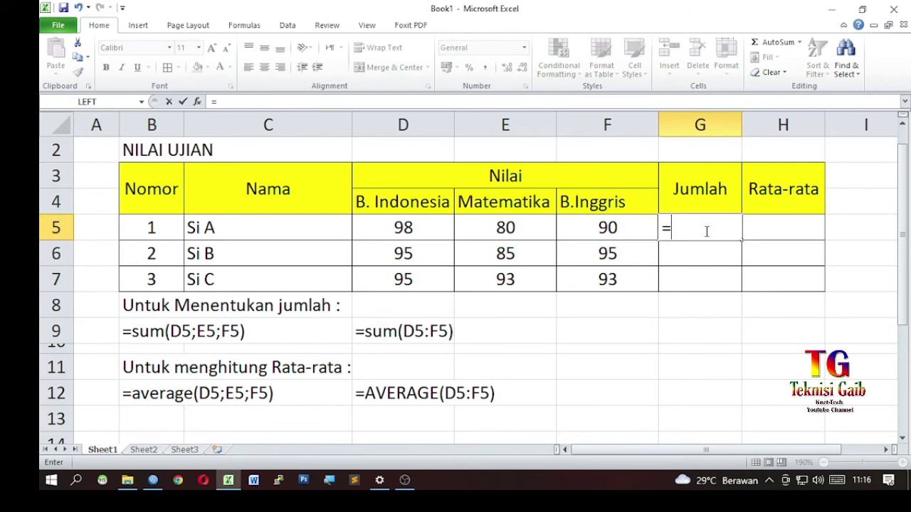
pyautogui.write('SUM(')
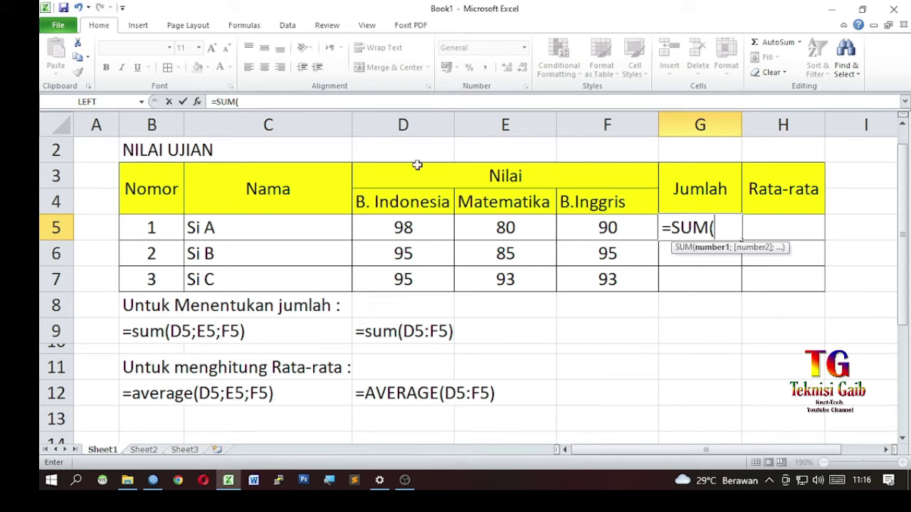
pyautogui.click(411, 231)
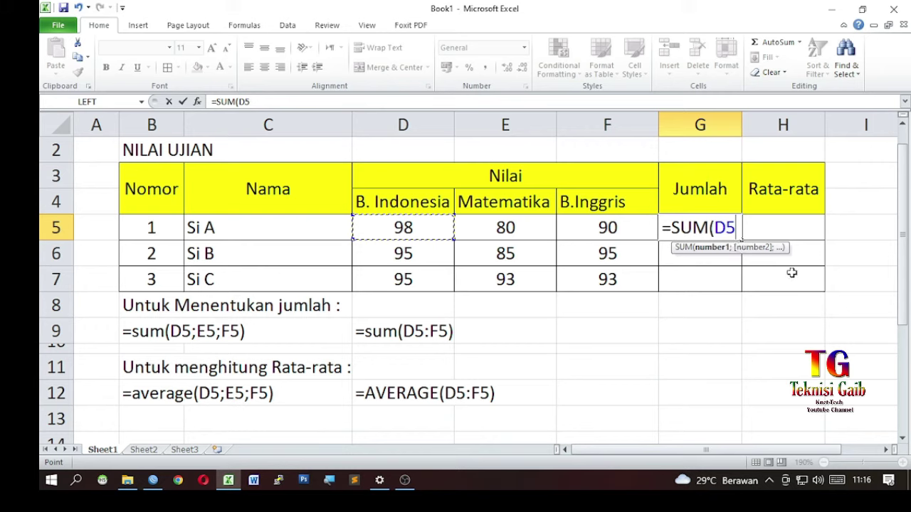
pyautogui.write(';')
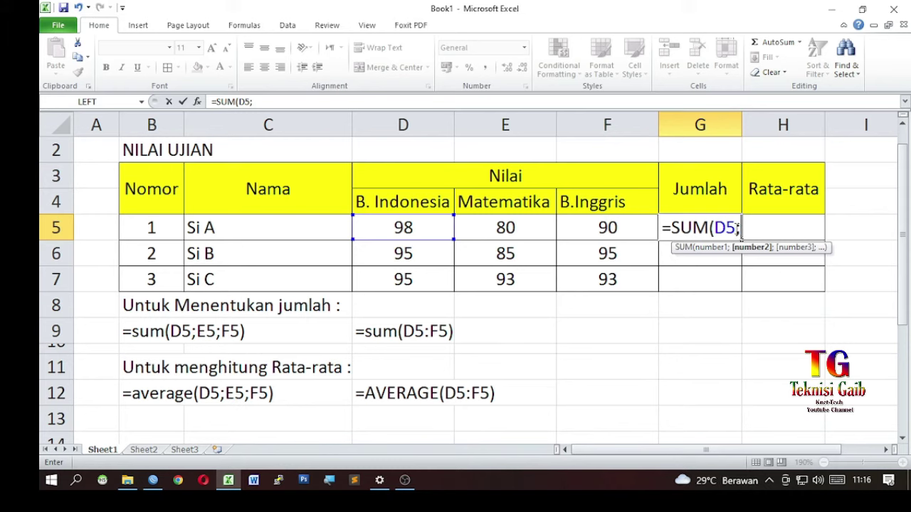
pyautogui.click(533, 229)
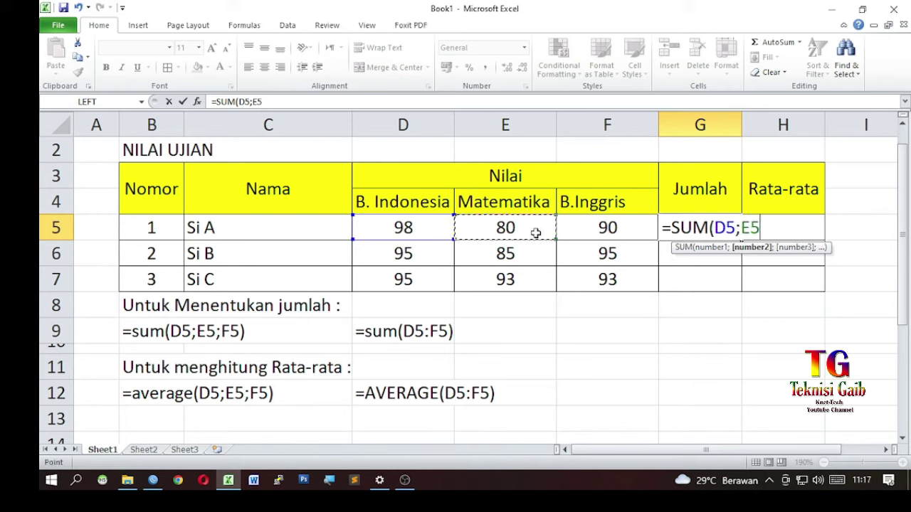
pyautogui.write(';')
pyautogui.click(619, 228)
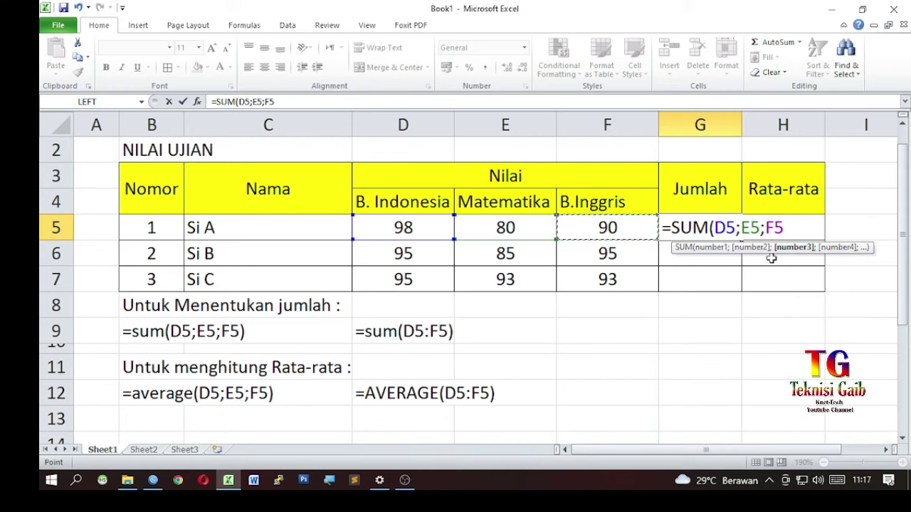
pyautogui.write(')')
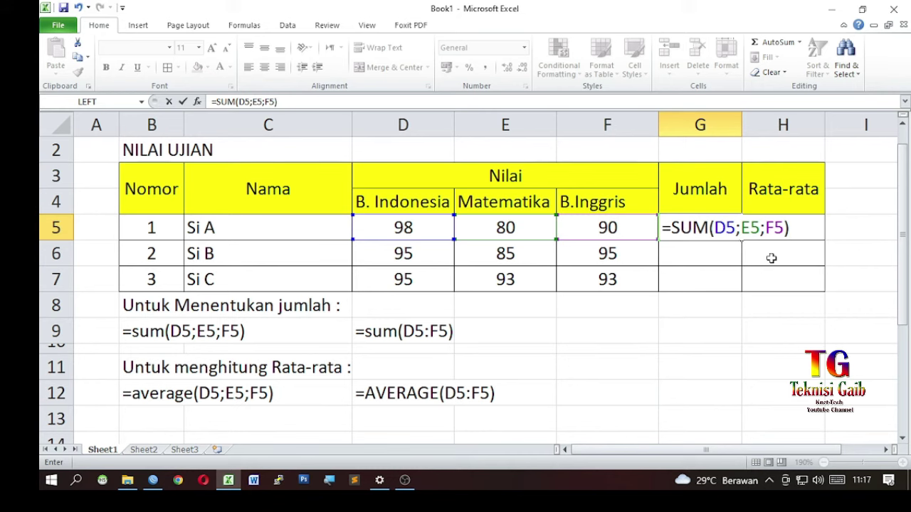
pyautogui.press('Return')
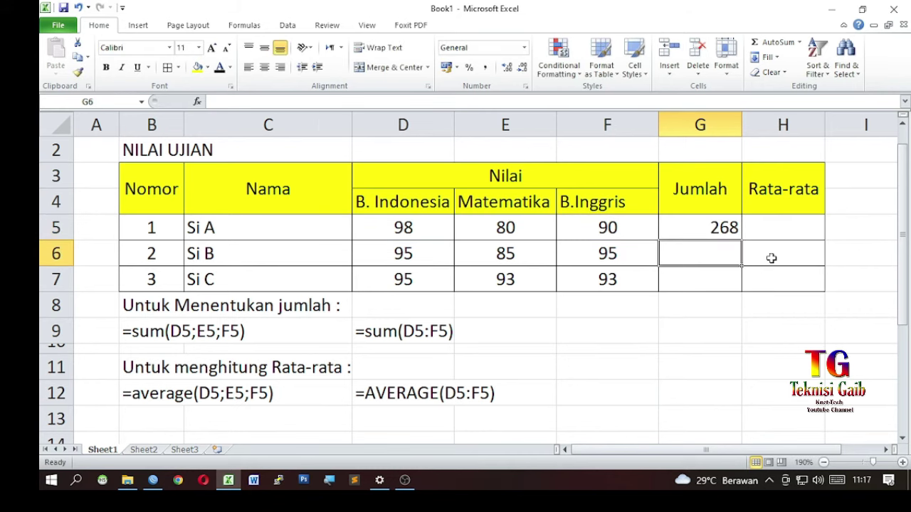
# Enter =sum(D6:F6) in G6 for Si B's total of 275
pyautogui.write('=sum(')
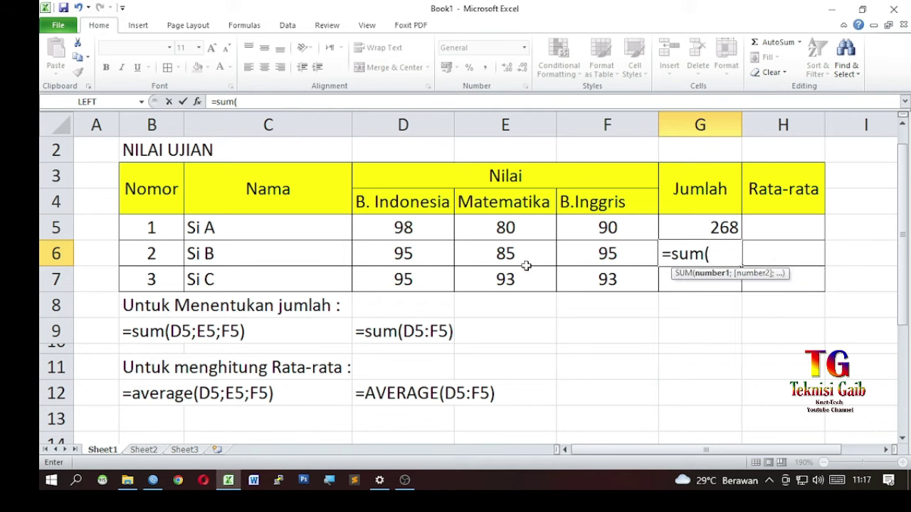
pyautogui.click(431, 253)
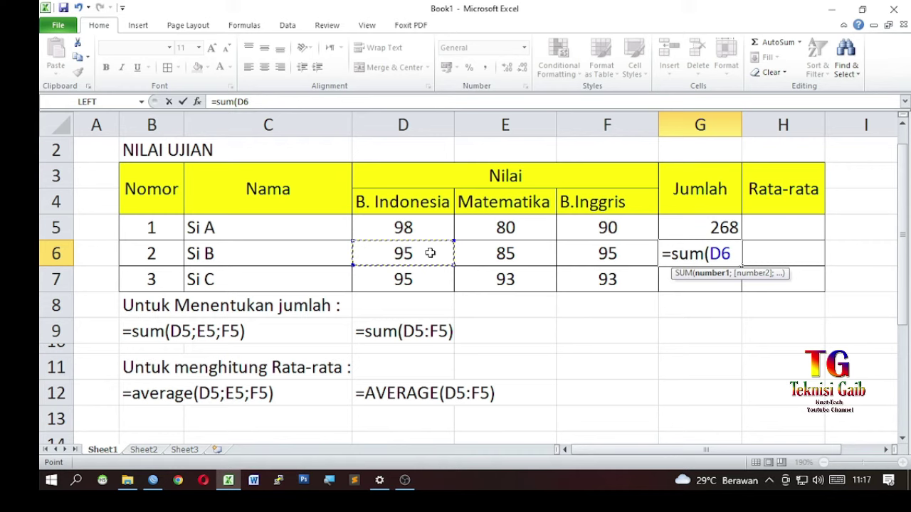
pyautogui.moveTo(430, 253); pyautogui.dragTo(607, 260)
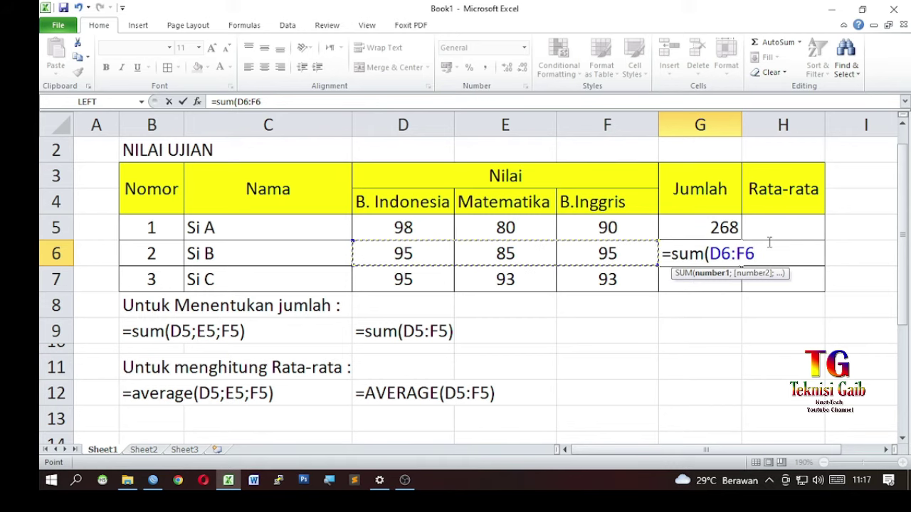
pyautogui.write(')')
pyautogui.press('Return')
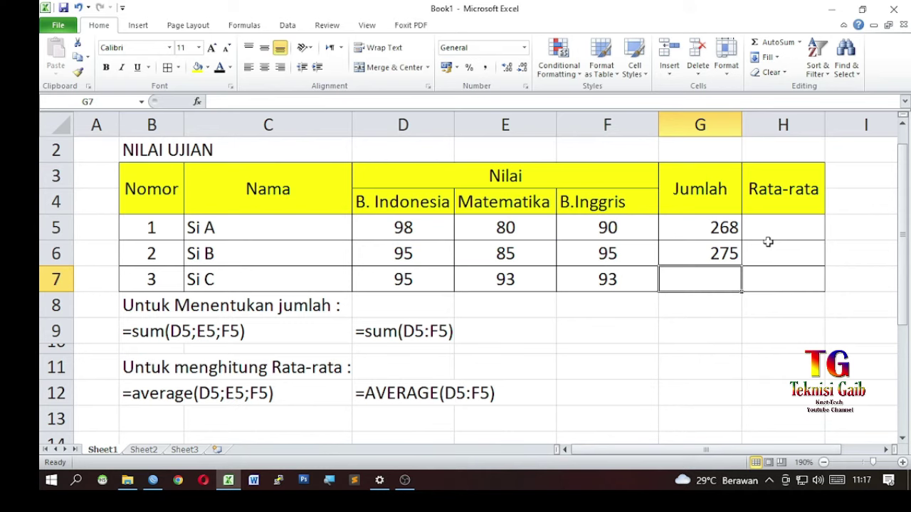
# Enter =AVERAGE(D5;E5;F5) in H5, giving Si A's average 89,33333
pyautogui.click(770, 231)
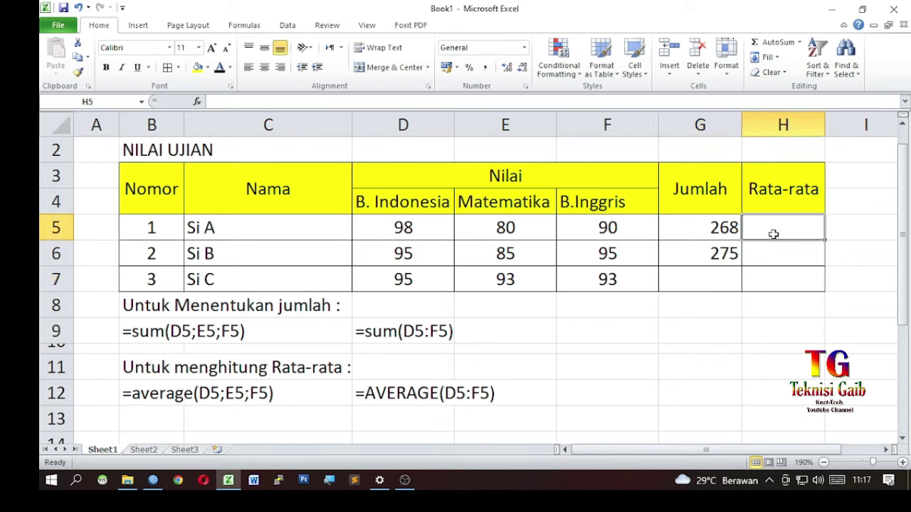
pyautogui.write('=ave')
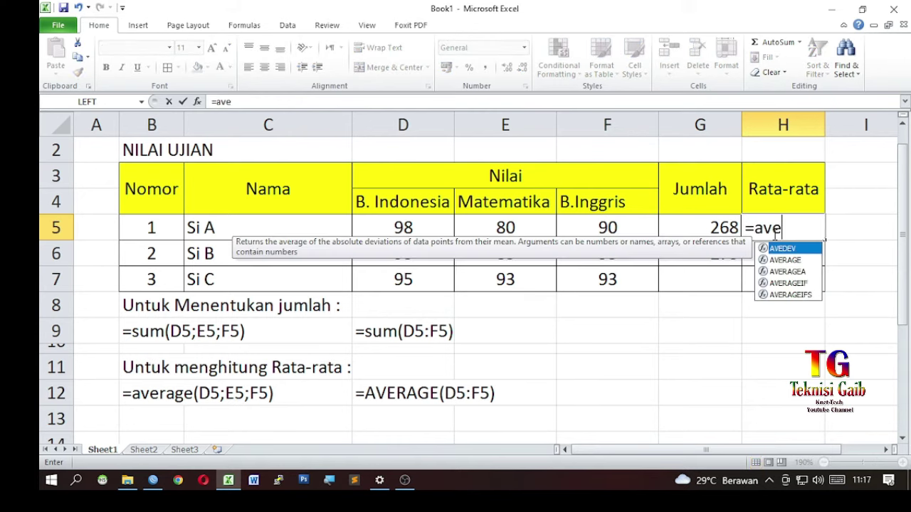
pyautogui.click(795, 261)
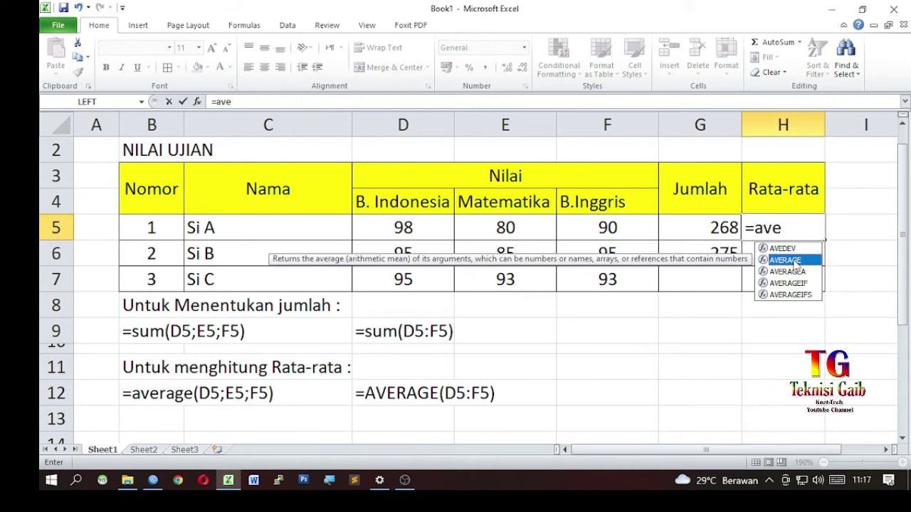
pyautogui.doubleClick(795, 261)
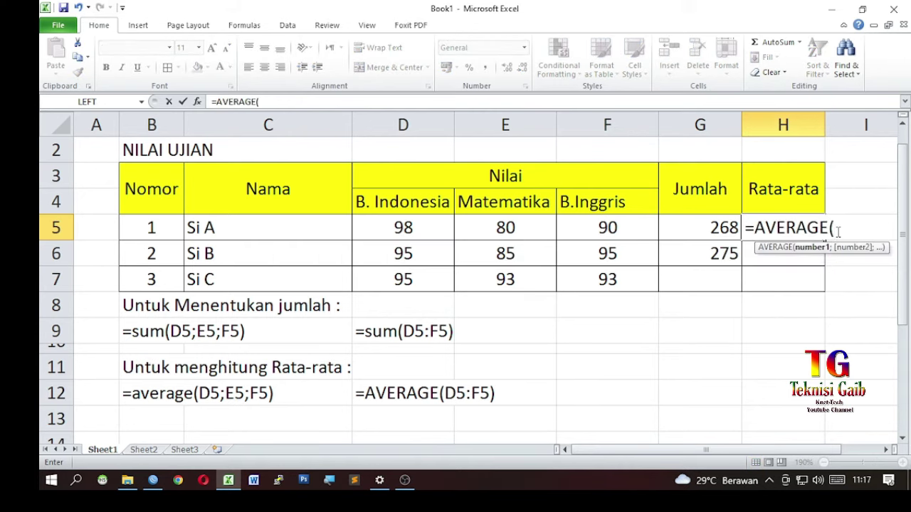
pyautogui.click(394, 237)
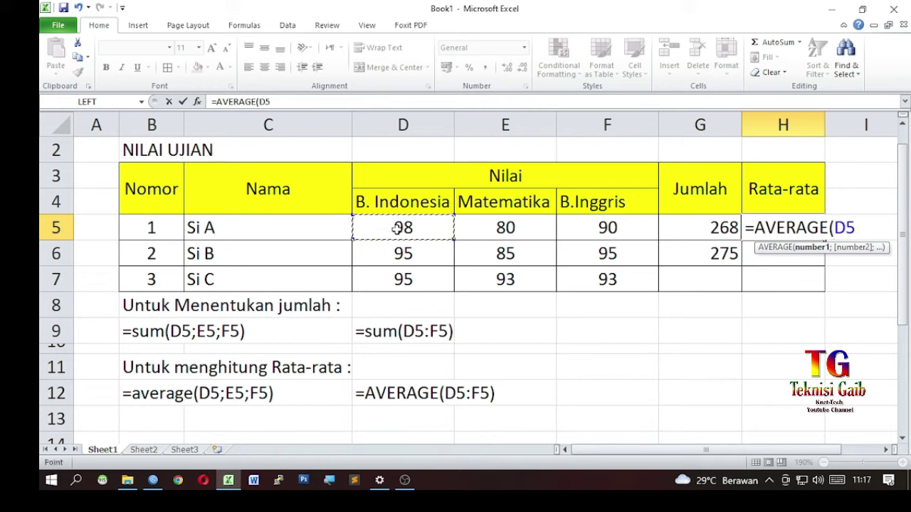
pyautogui.write(';')
pyautogui.click(505, 227)
pyautogui.write(';')
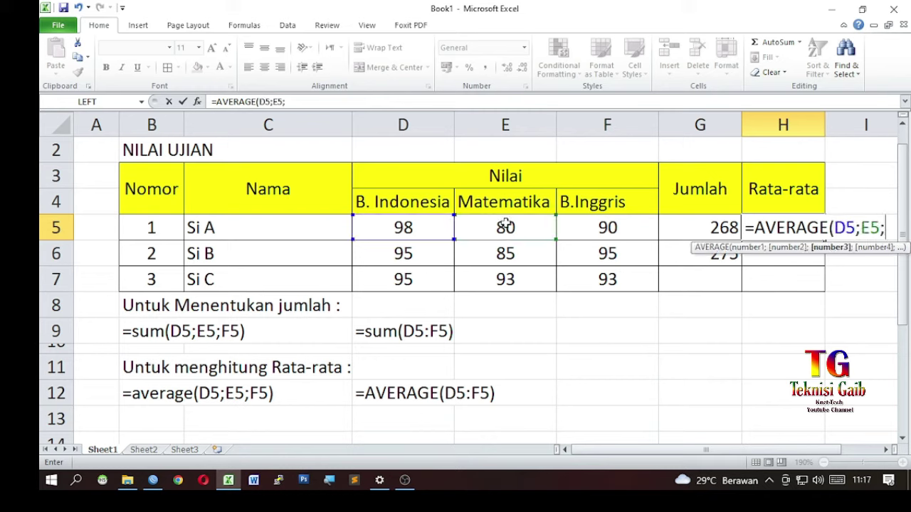
pyautogui.click(603, 227)
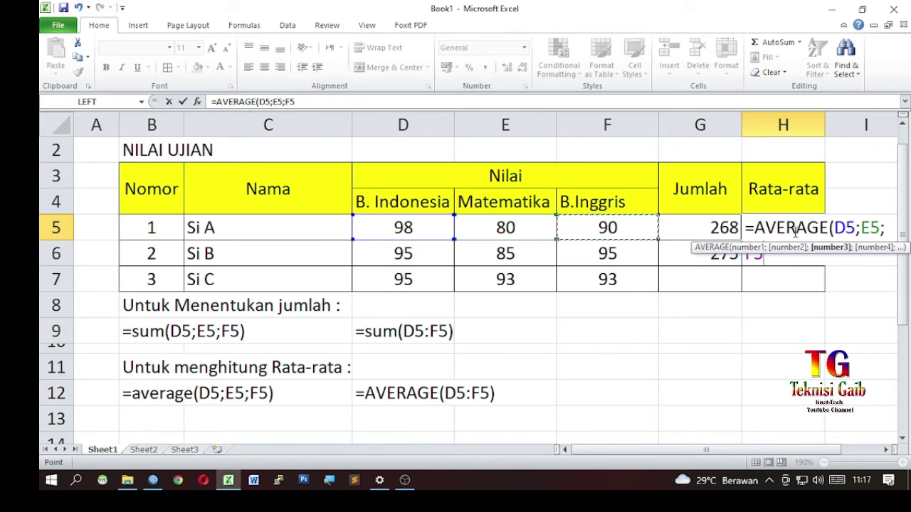
pyautogui.write(')')
pyautogui.press('Return')
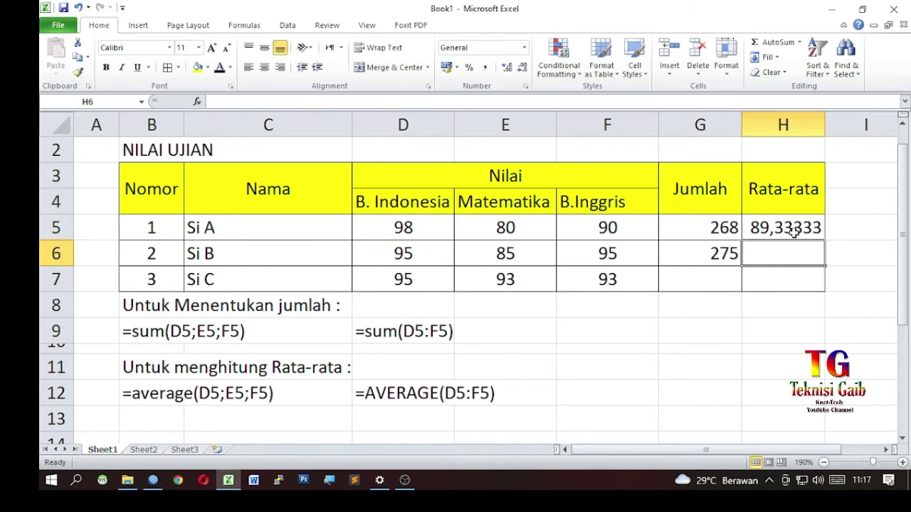
# Enter =AVERAGE(D6:F6) in H6, giving Si B's average 91,66667
pyautogui.write('=a')
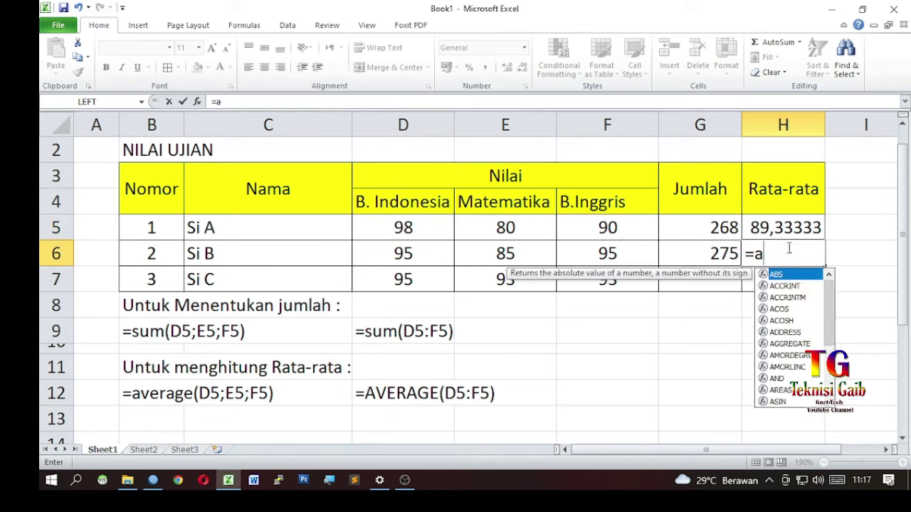
pyautogui.write('ver')
pyautogui.doubleClick(797, 277)
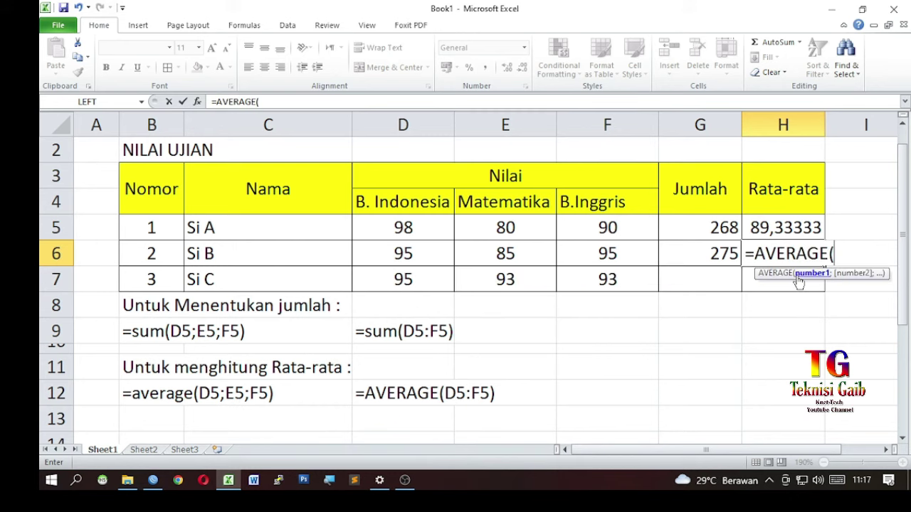
pyautogui.moveTo(411, 256); pyautogui.dragTo(601, 252)
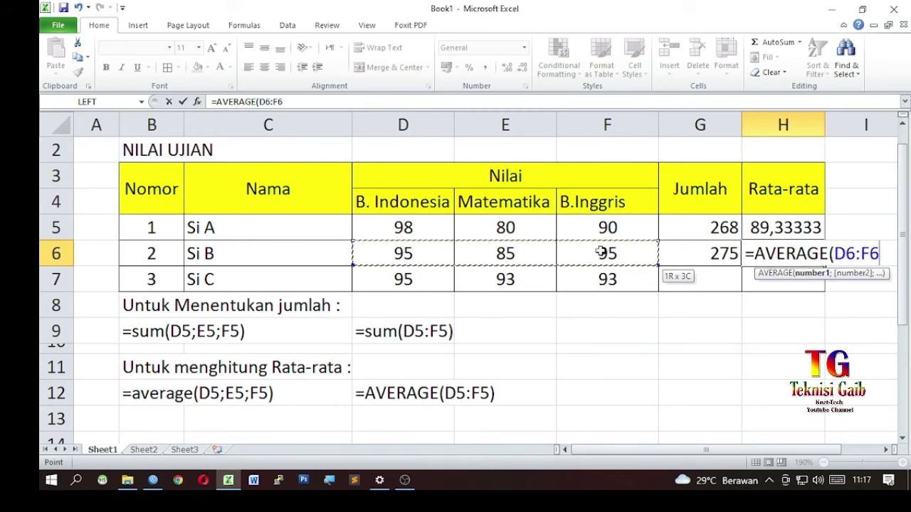
pyautogui.write(')')
pyautogui.press('Return')
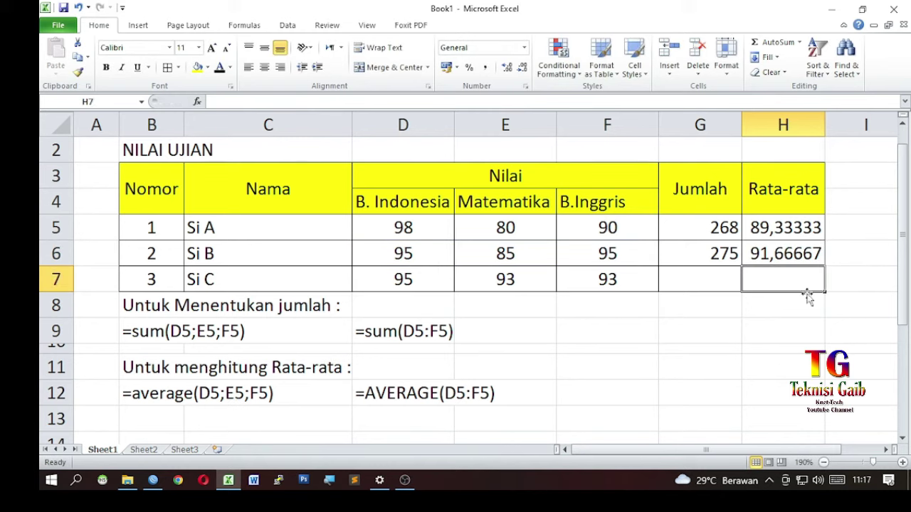
# Reduce the averages in H5:H6 to one decimal place, showing 89,3 and 91,7
pyautogui.click(778, 229)
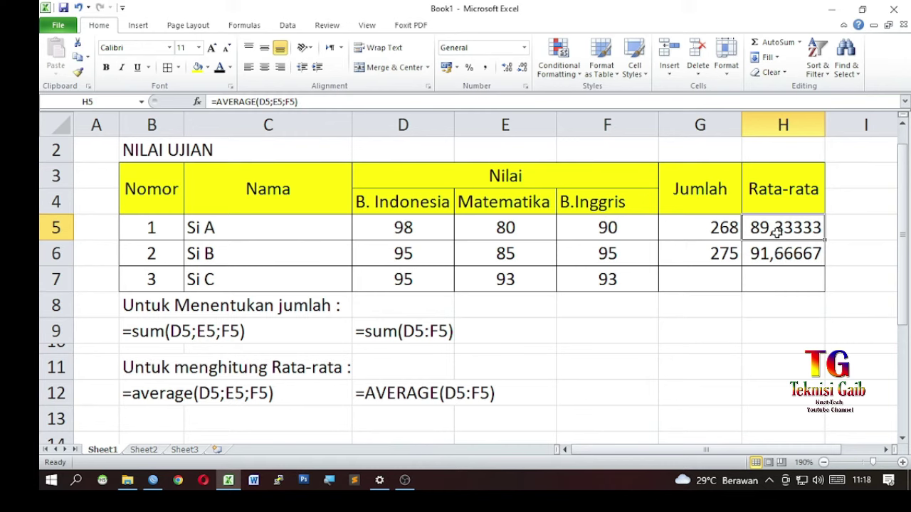
pyautogui.moveTo(778, 231); pyautogui.dragTo(776, 253)
pyautogui.click(775, 256)
pyautogui.click(774, 224)
pyautogui.moveTo(776, 226); pyautogui.dragTo(780, 254)
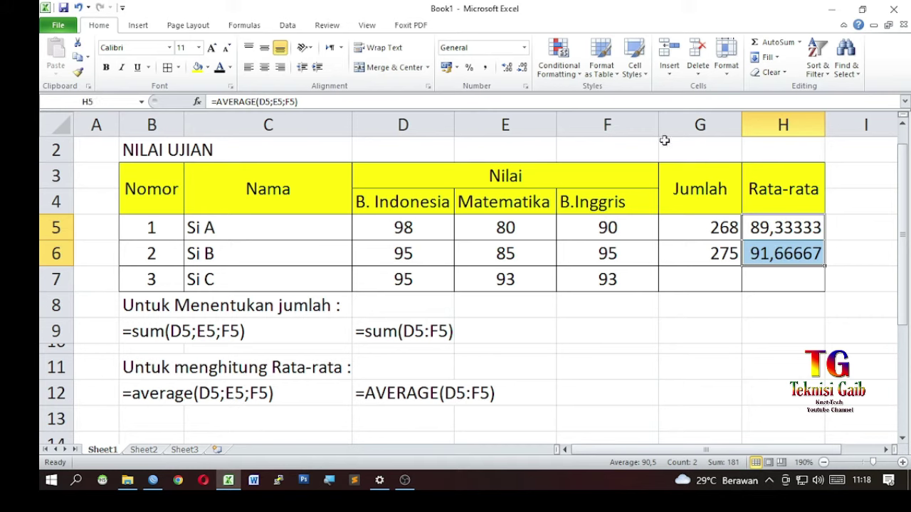
pyautogui.click(523, 68)
pyautogui.click(523, 67)
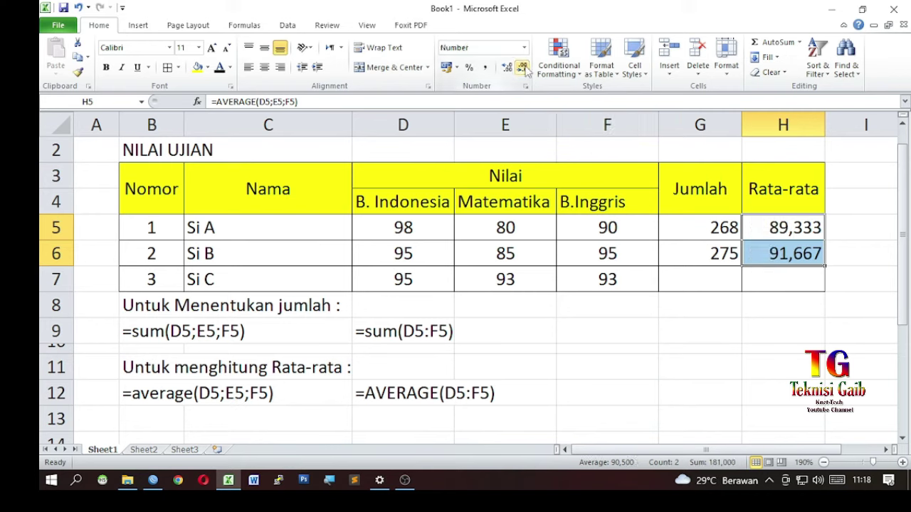
pyautogui.click(523, 67)
pyautogui.click(523, 68)
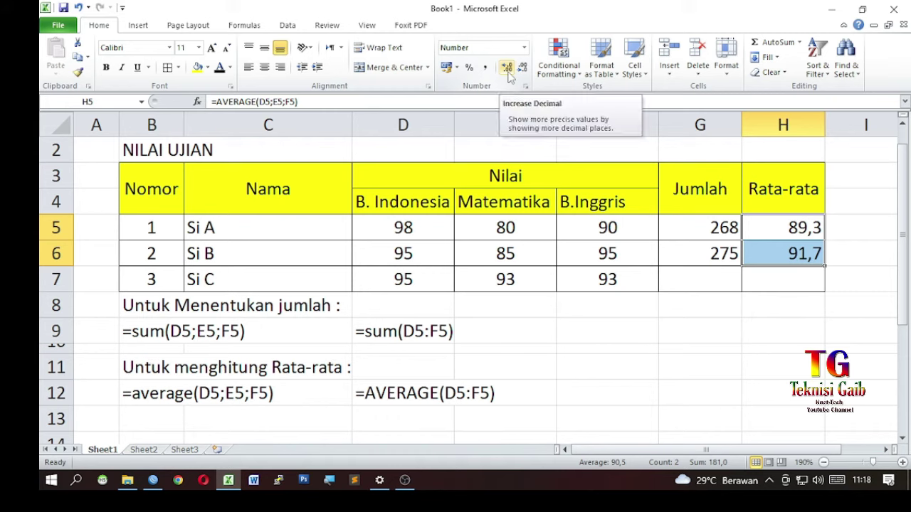
pyautogui.click(507, 69)
pyautogui.click(523, 67)
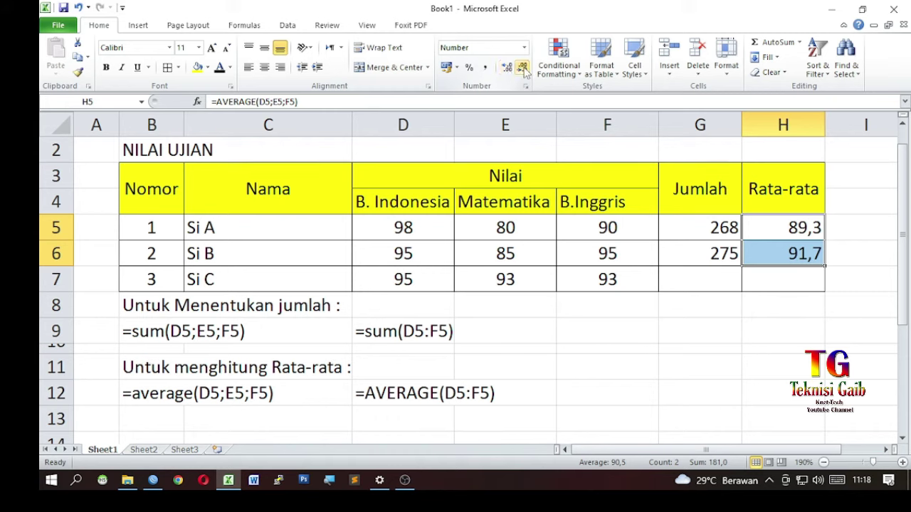
pyautogui.click(507, 69)
pyautogui.click(523, 67)
pyautogui.click(688, 274)
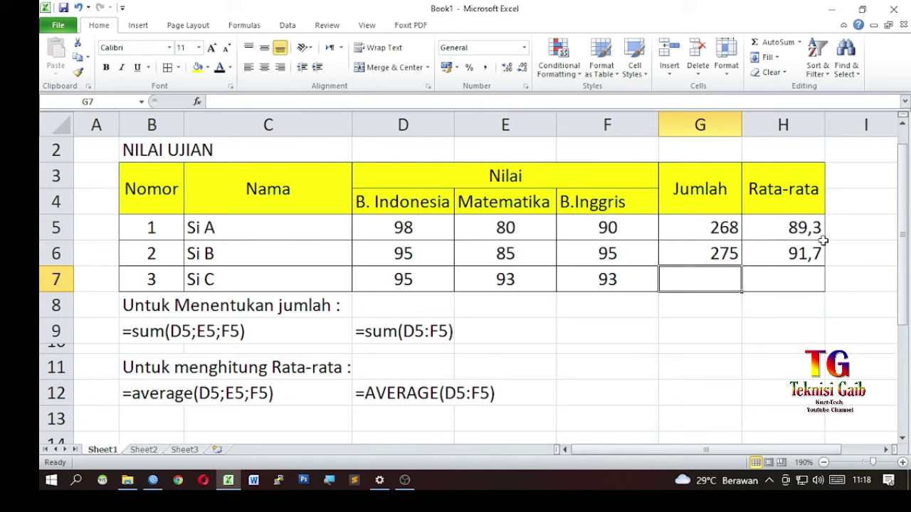
# Delete Si B's Matematika score in E6 and check the new total 190 and average 95,0
pyautogui.click(504, 257)
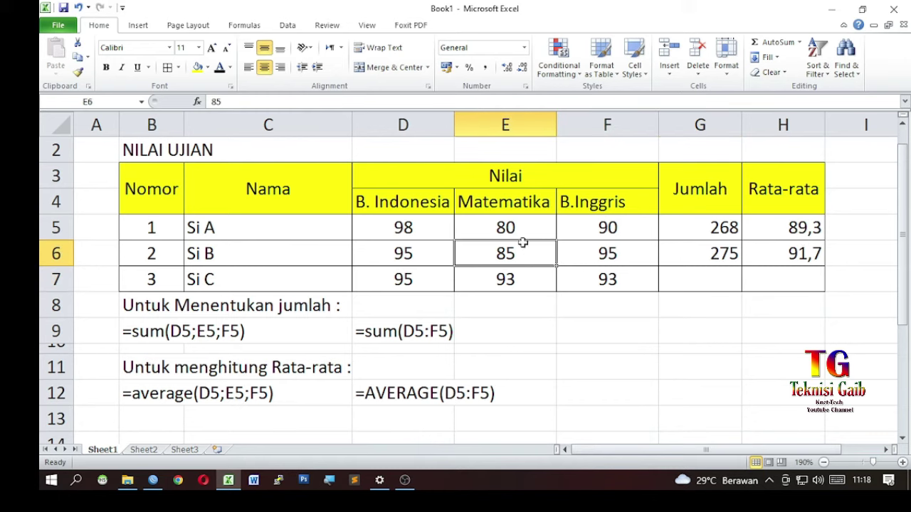
pyautogui.press('Delete')
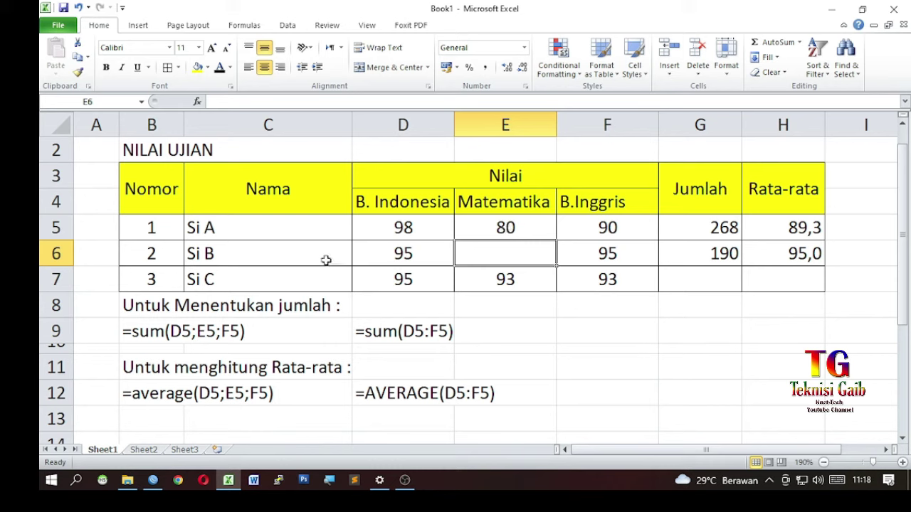
pyautogui.click(413, 258)
pyautogui.click(605, 255)
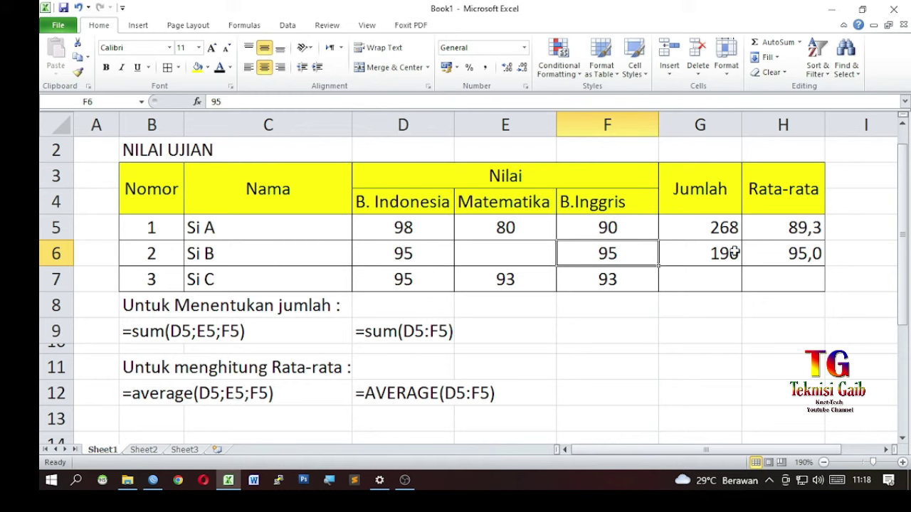
pyautogui.click(792, 257)
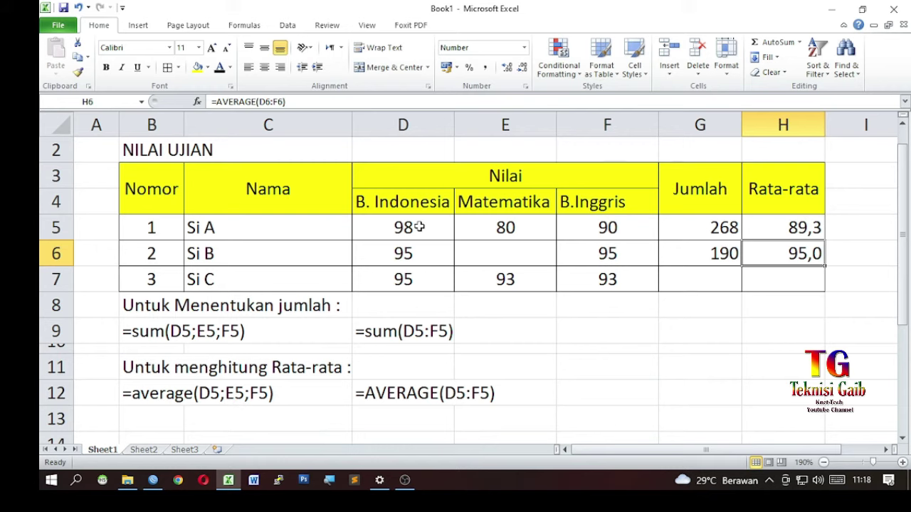
pyautogui.moveTo(419, 226); pyautogui.dragTo(585, 230)
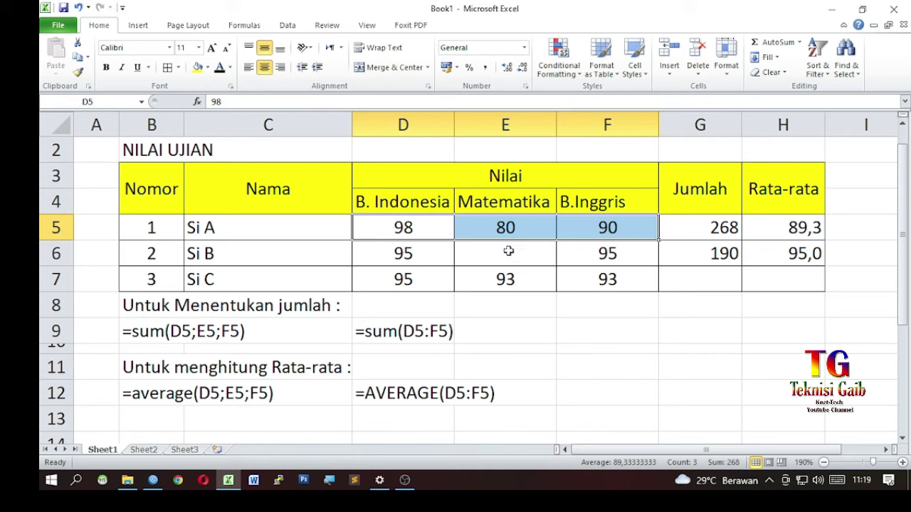
pyautogui.click(507, 253)
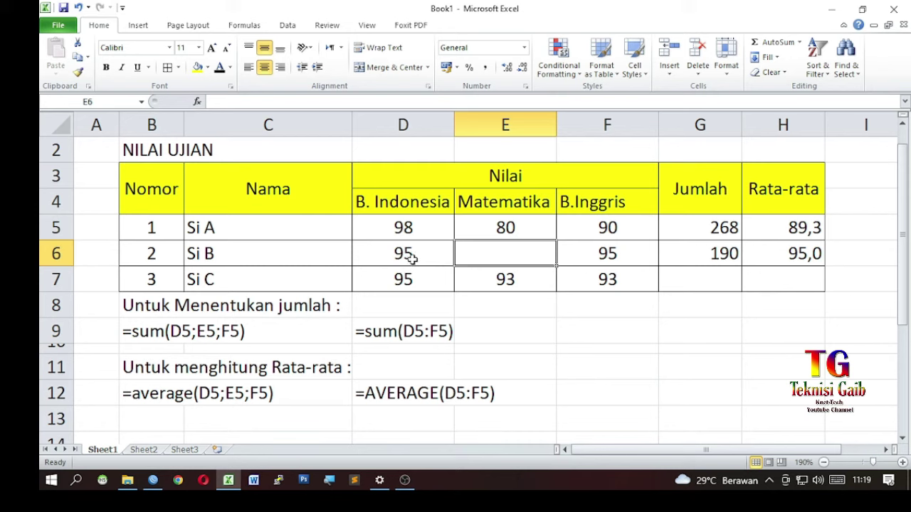
pyautogui.click(612, 253)
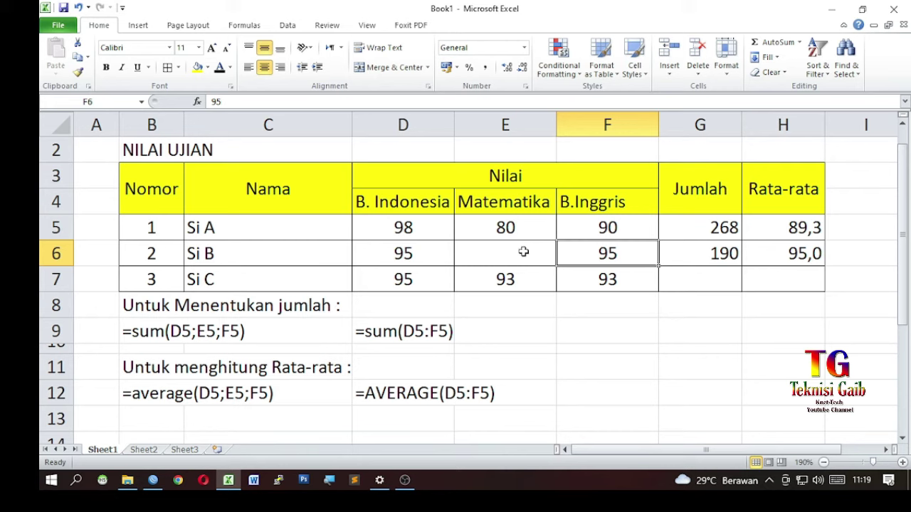
# Enter 0, then 50 as Si B's Matematika score in E6, giving total 240 and average 80,0
pyautogui.click(523, 251)
pyautogui.write('0')
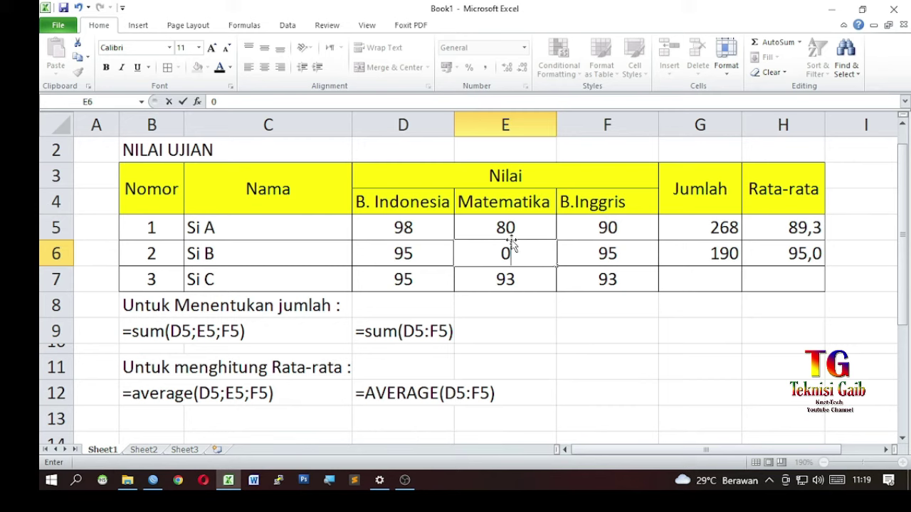
pyautogui.press('Return')
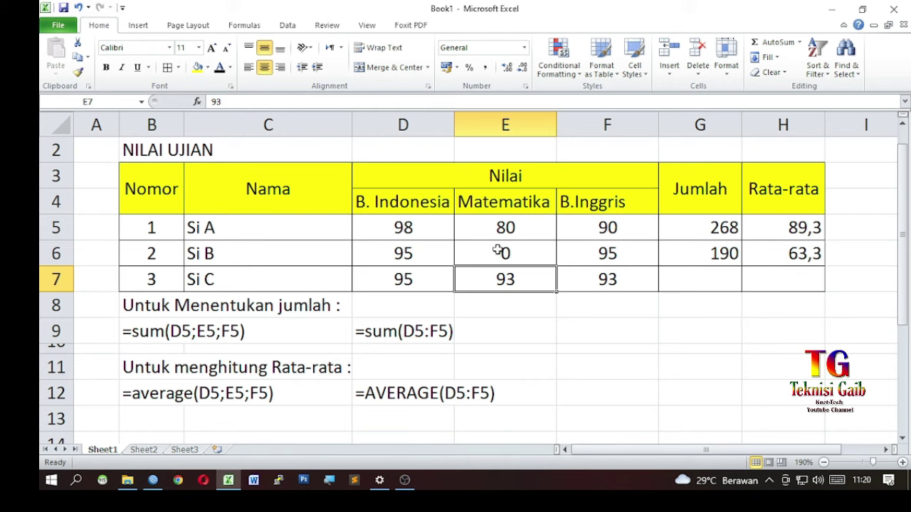
pyautogui.click(497, 250)
pyautogui.write('50')
pyautogui.press('Return')
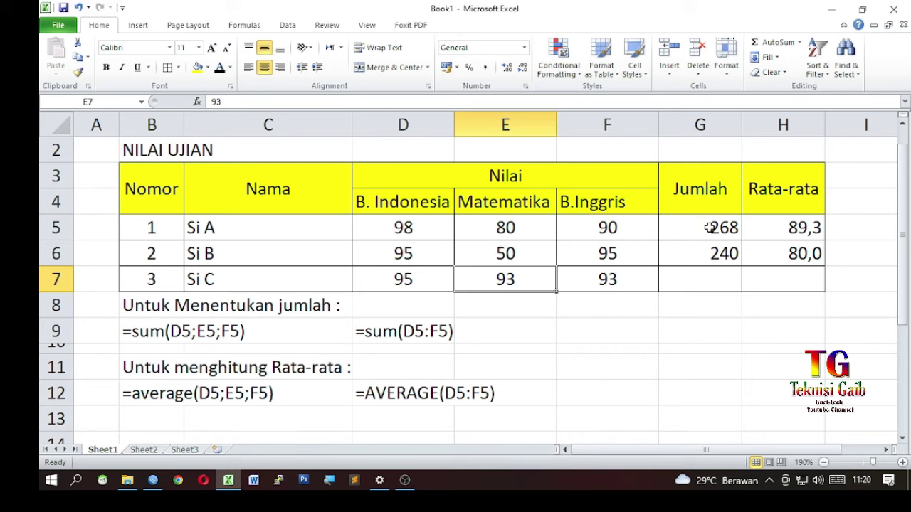
# Change Si A's B. Indonesia score in D5 from 98 to 90, giving total 260 and average 86,7
pyautogui.click(387, 325)
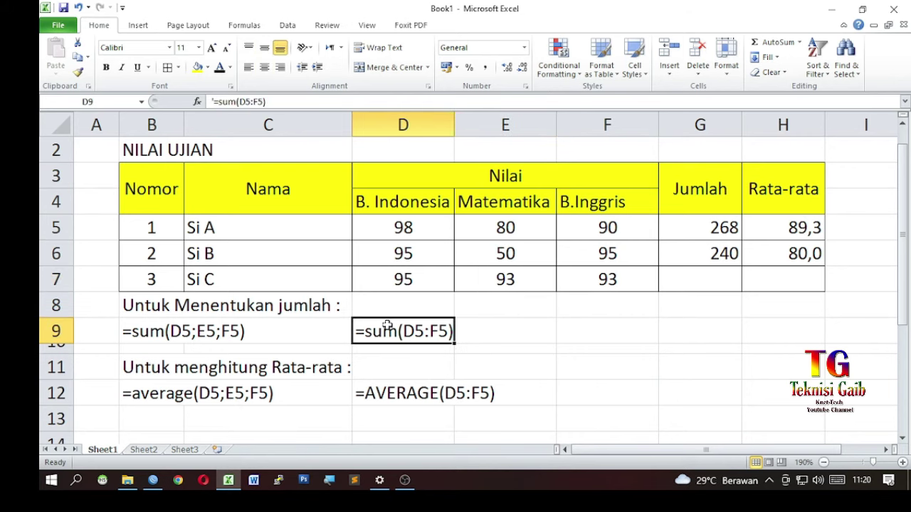
pyautogui.click(721, 219)
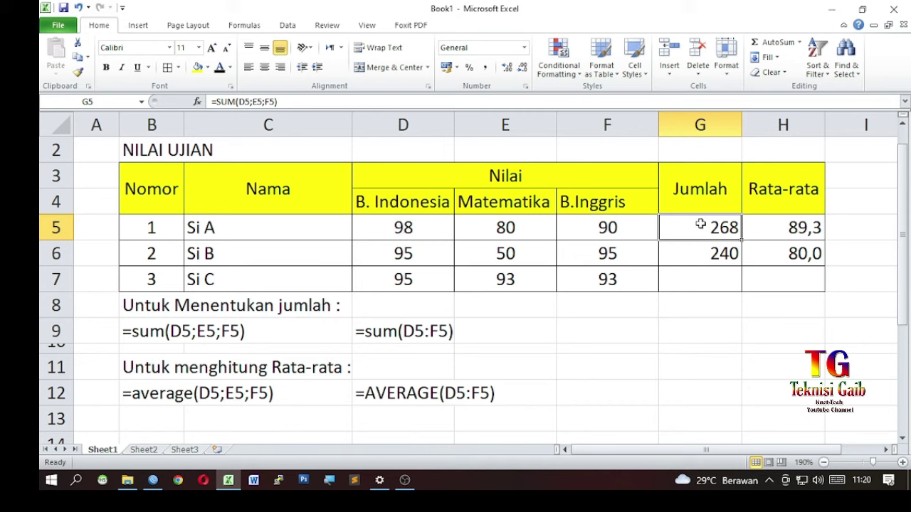
pyautogui.click(404, 230)
pyautogui.write('90')
pyautogui.press('Return')
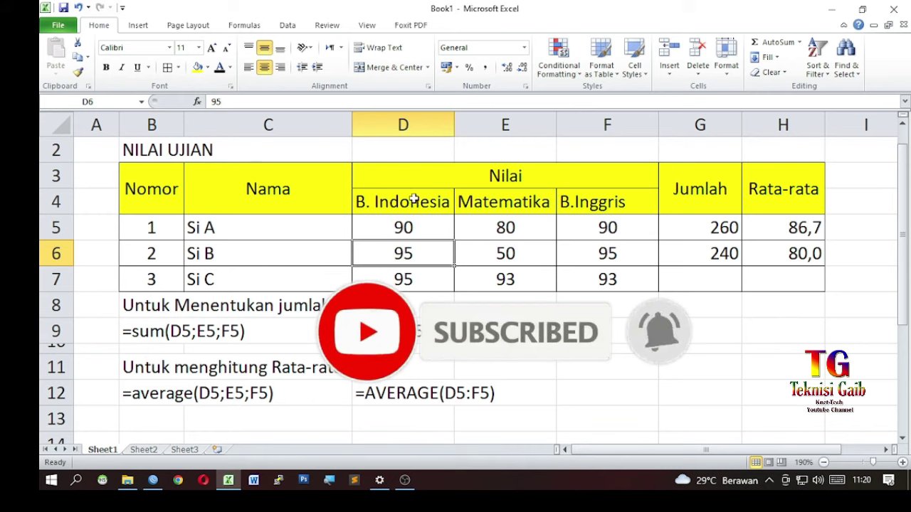
# Insert a blank column before Matematika and give it the heading Fisika
pyautogui.click(476, 122)
pyautogui.rightClick(476, 122)
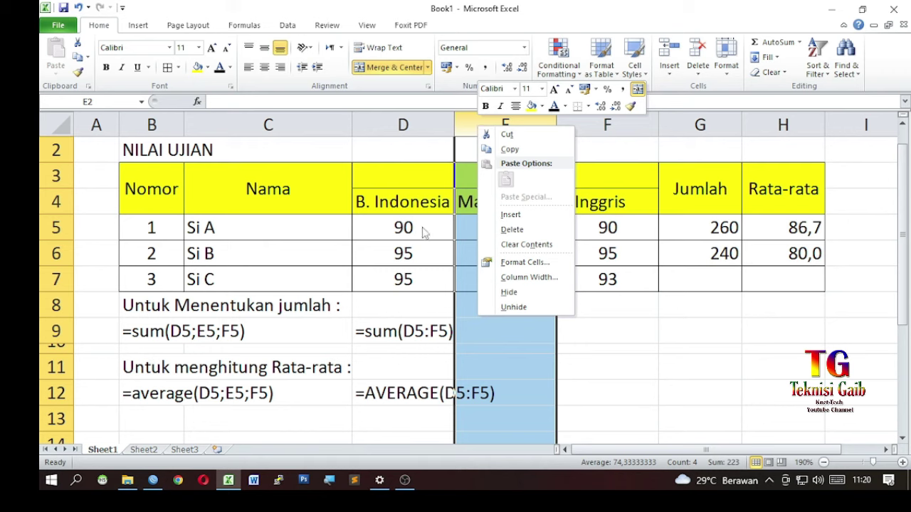
pyautogui.press('Escape')
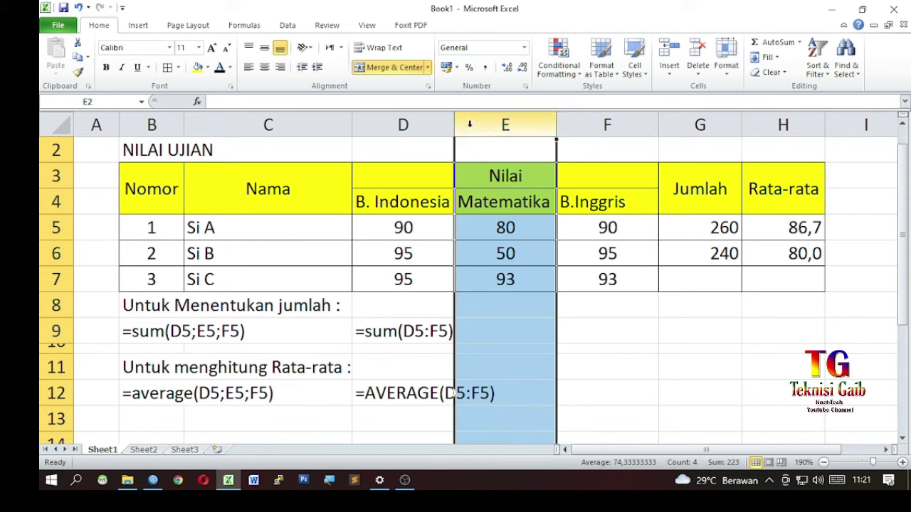
pyautogui.rightClick(470, 124)
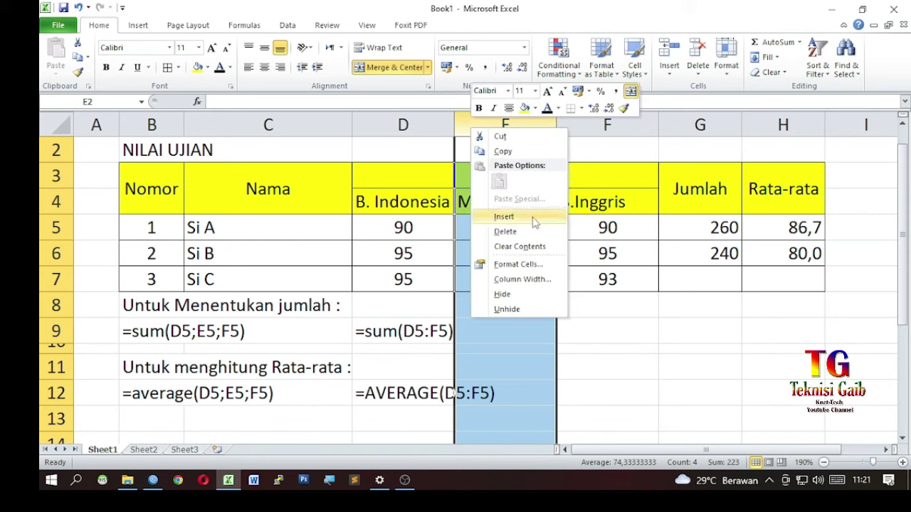
pyautogui.click(533, 217)
pyautogui.click(530, 245)
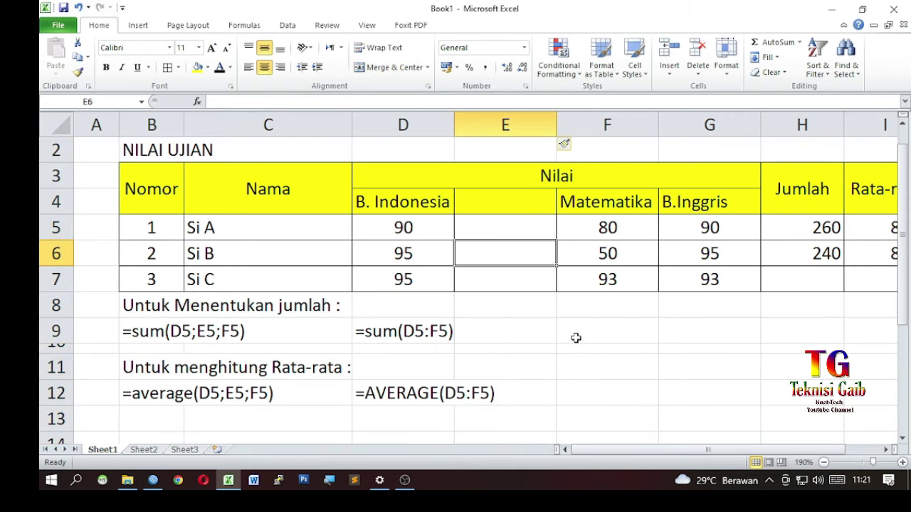
pyautogui.click(509, 203)
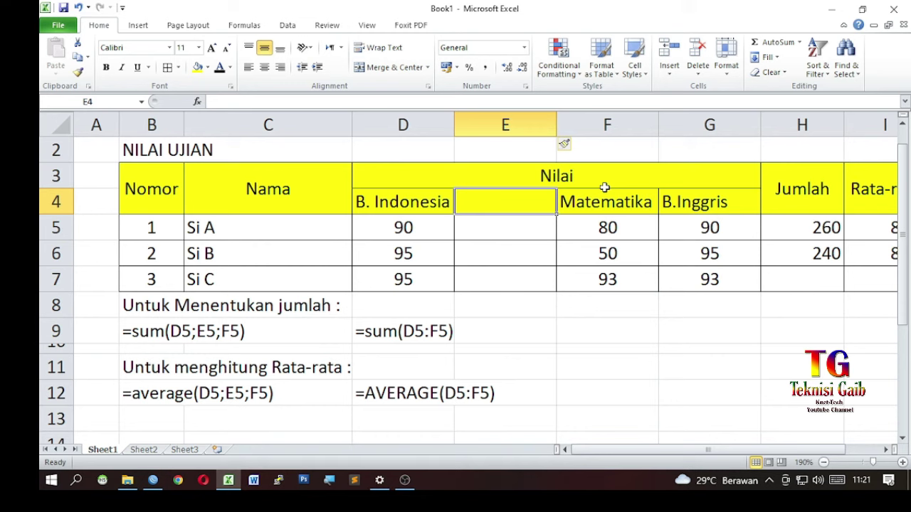
pyautogui.write('Fisika')
pyautogui.press('Return')
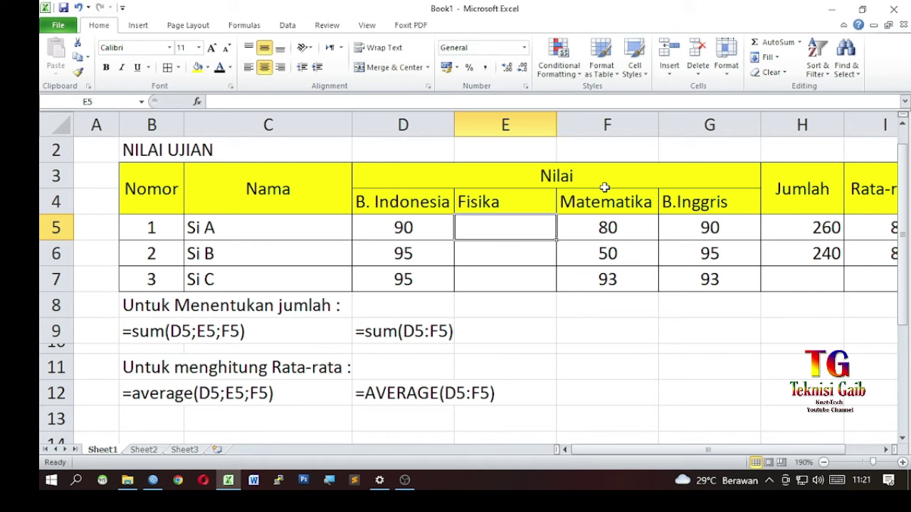
# Enter Fisika scores 80, 85 and 87, then open Si A's Jumlah formula in H5
pyautogui.keyDown('ctrl'); pyautogui.scroll(-1, 607, 222); pyautogui.keyUp('ctrl')
pyautogui.keyDown('ctrl'); pyautogui.scroll(-1, 604, 227); pyautogui.keyUp('ctrl')
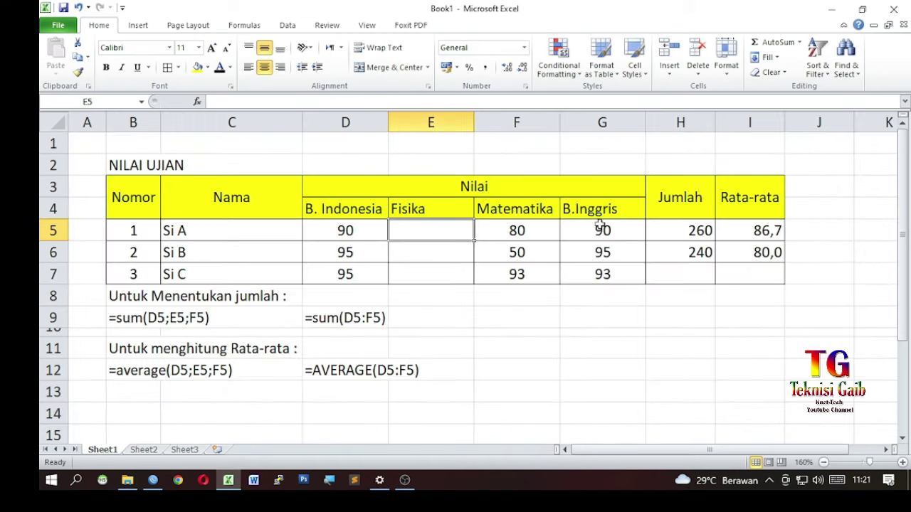
pyautogui.write('80')
pyautogui.press('Return')
pyautogui.write('85')
pyautogui.press('Return')
pyautogui.write('87')
pyautogui.press('Return')
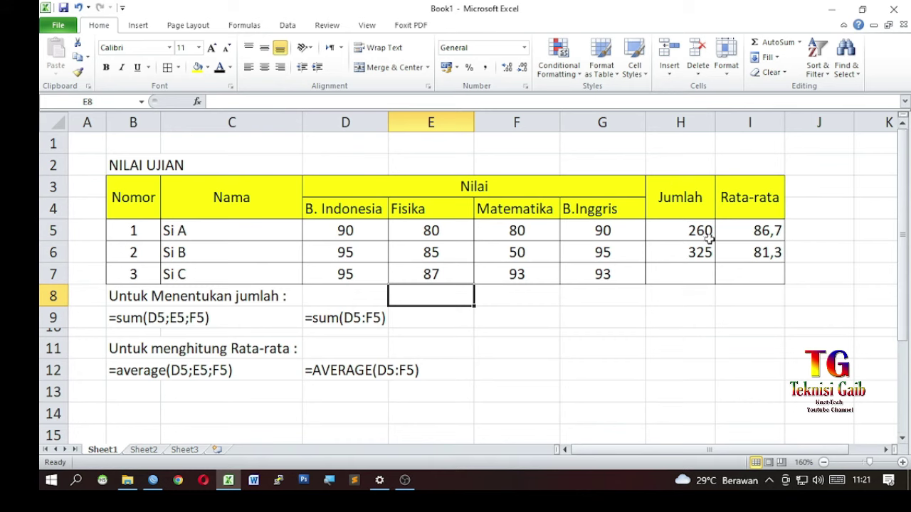
pyautogui.click(703, 232)
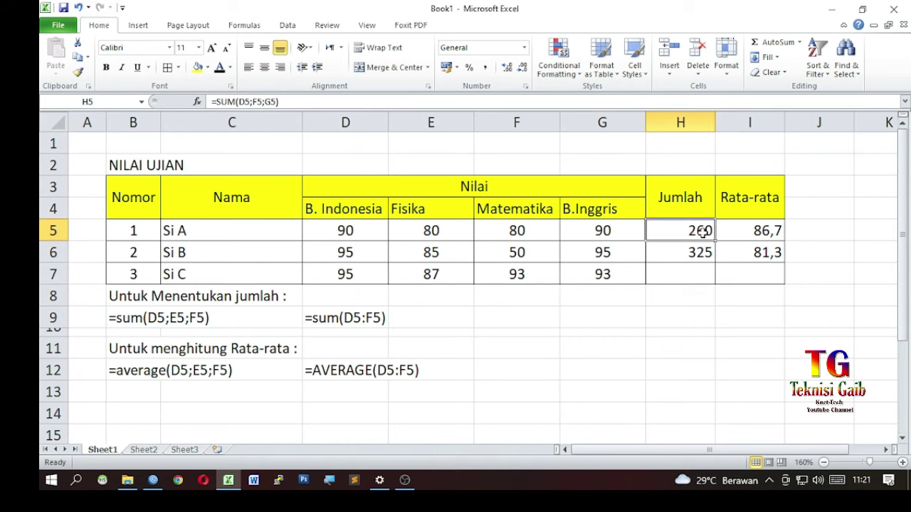
pyautogui.doubleClick(702, 232)
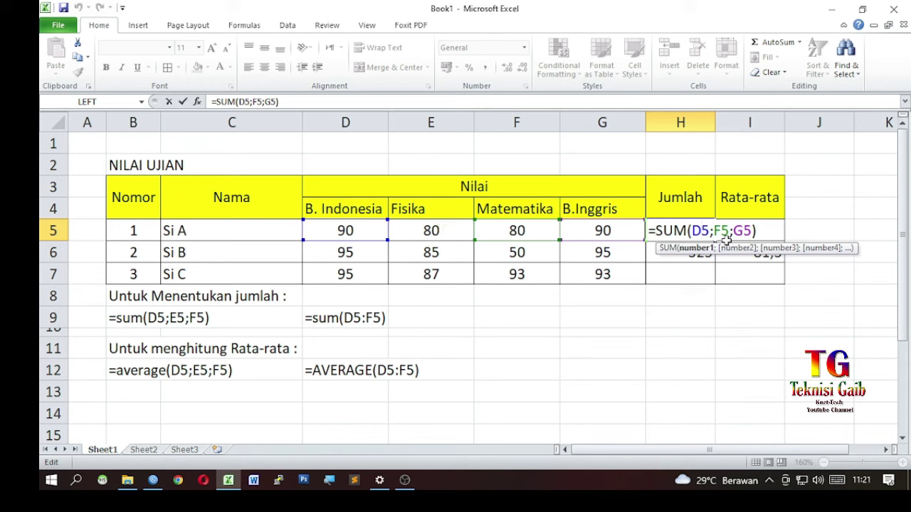
# Add E5 to Si A's Jumlah SUM formula so it totals 340
pyautogui.write(';')
pyautogui.click(464, 235)
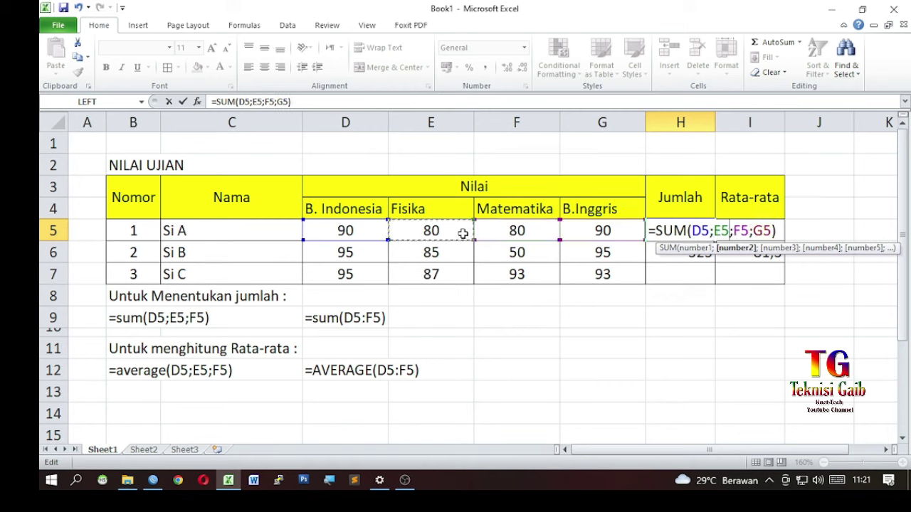
pyautogui.press('Return')
# Add E5 to Si A's Rata-rata AVERAGE formula so it shows 85,0
pyautogui.click(756, 232)
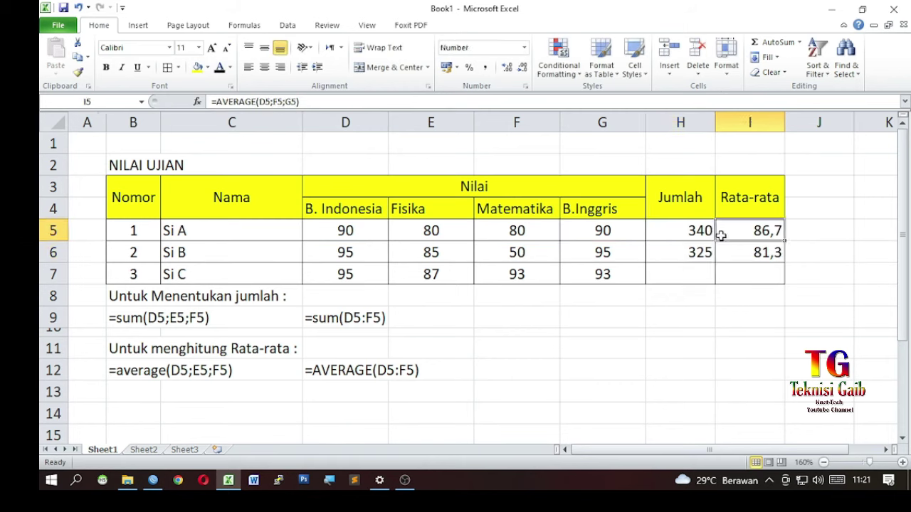
pyautogui.doubleClick(768, 232)
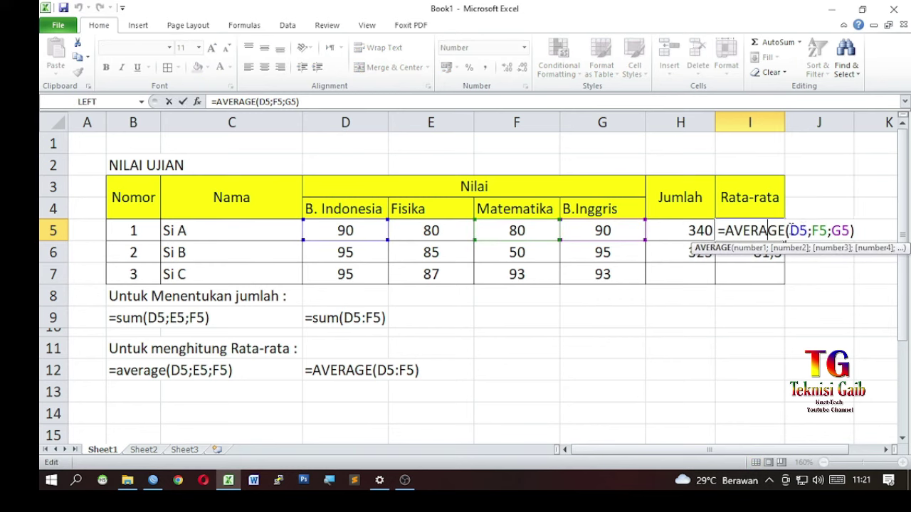
pyautogui.write(';')
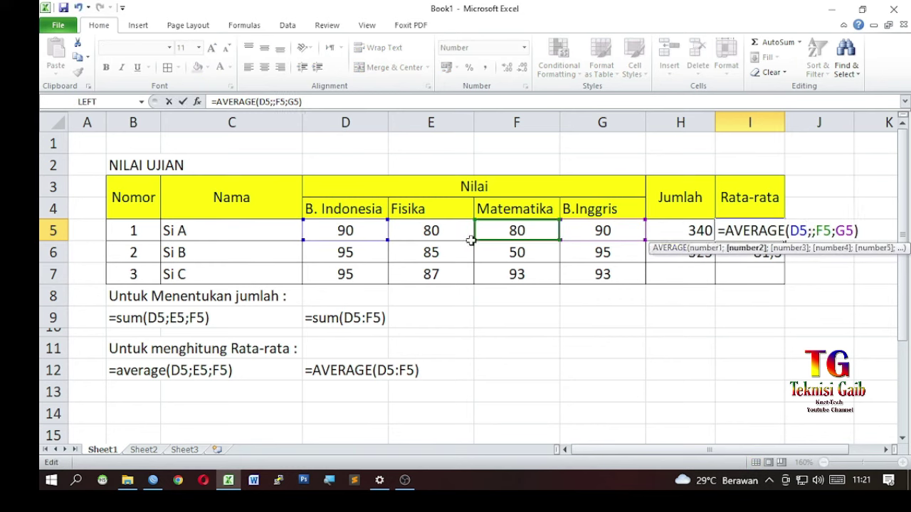
pyautogui.click(445, 232)
pyautogui.press('Return')
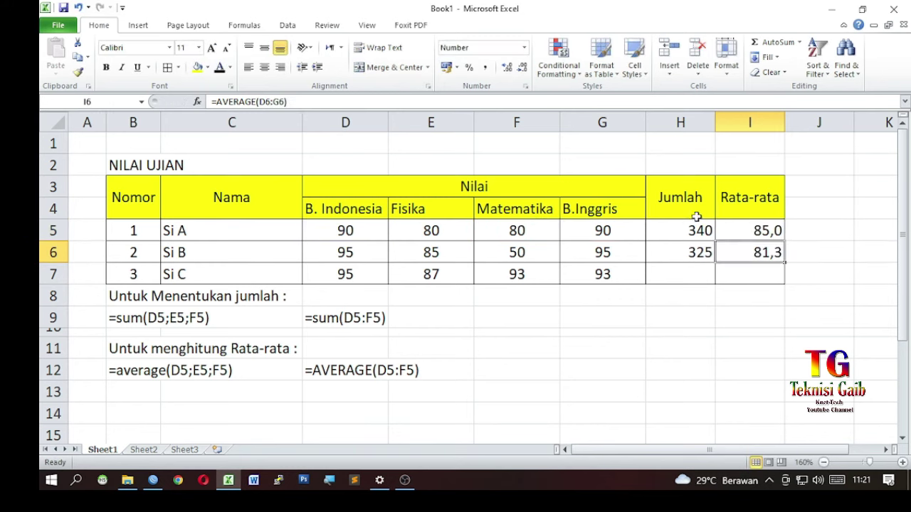
pyautogui.click(703, 252)
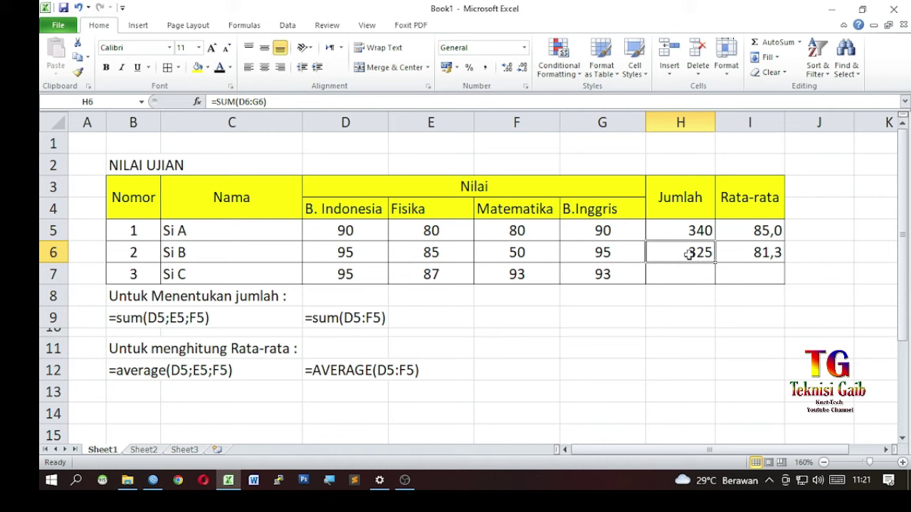
pyautogui.doubleClick(688, 254)
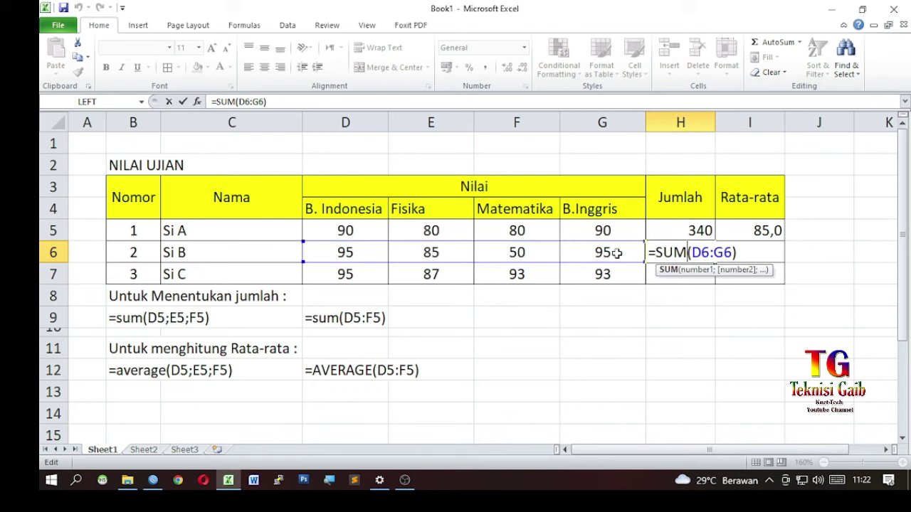
pyautogui.moveTo(692, 253); pyautogui.dragTo(733, 253)
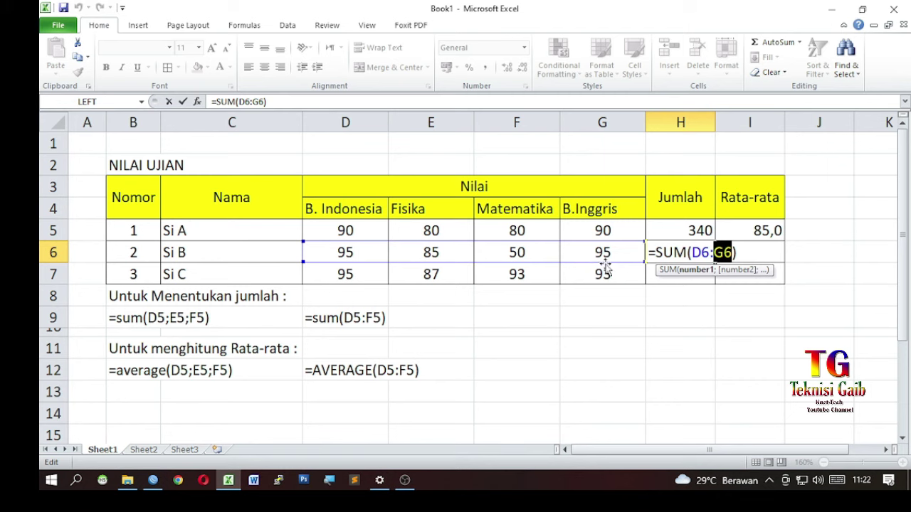
pyautogui.press('Return')
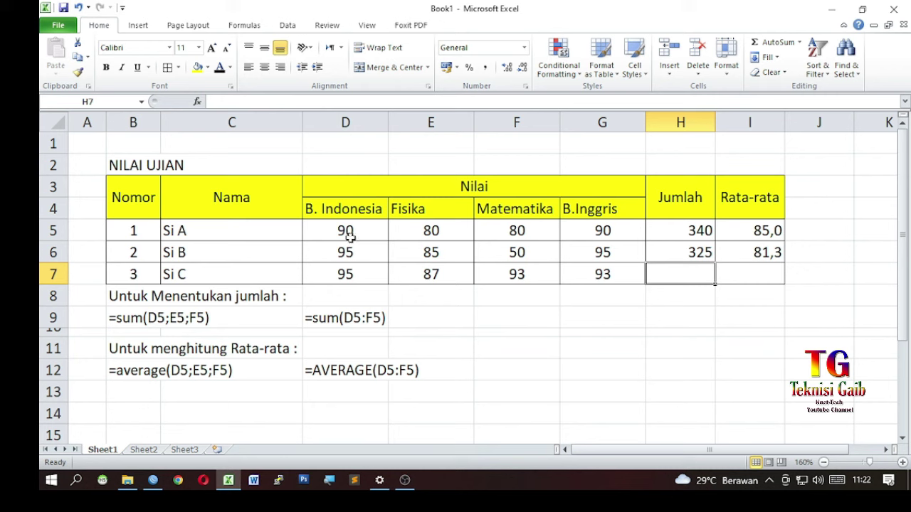
# Select the subject columns in turn and check Si B's and Si A's Jumlah formulas
pyautogui.click(345, 121)
pyautogui.click(455, 118)
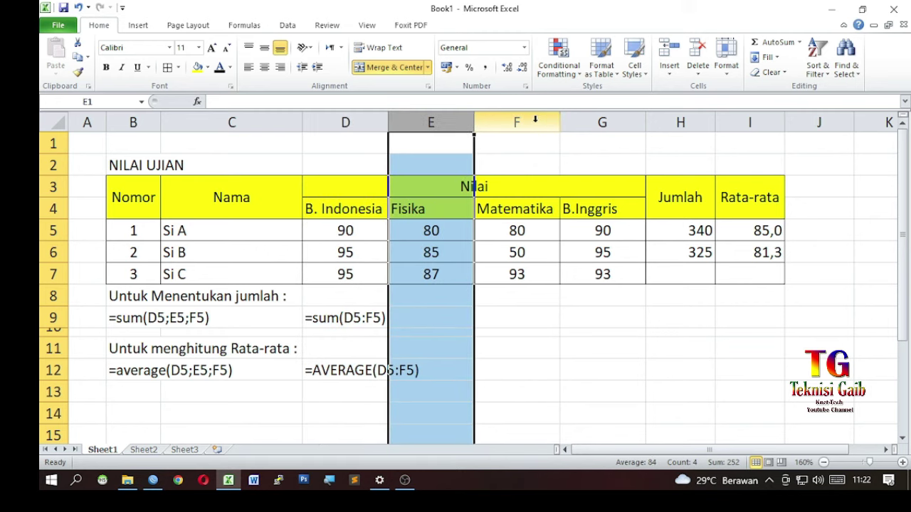
pyautogui.click(536, 119)
pyautogui.click(345, 121)
pyautogui.click(491, 119)
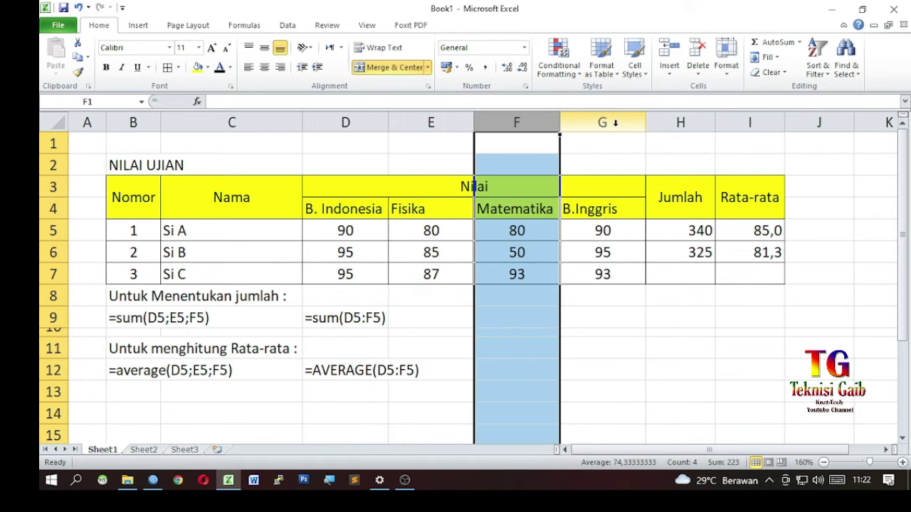
pyautogui.click(615, 123)
pyautogui.click(691, 250)
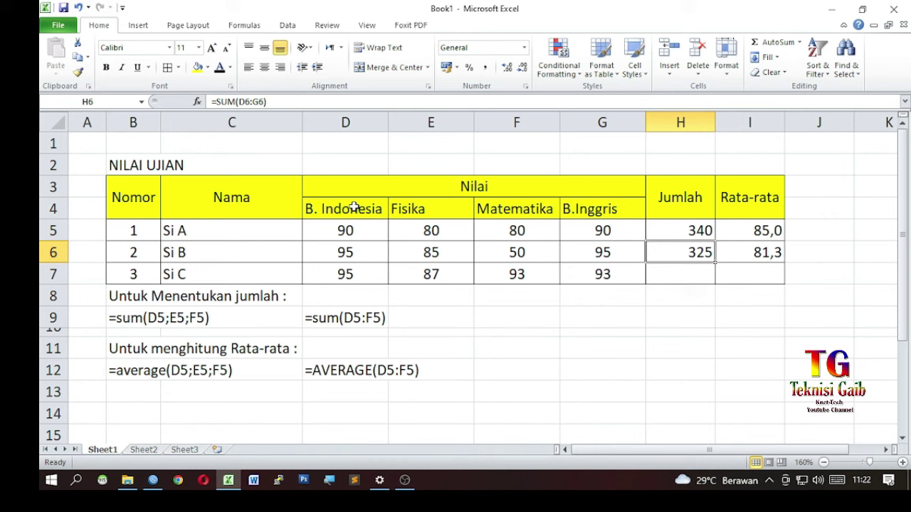
pyautogui.click(703, 231)
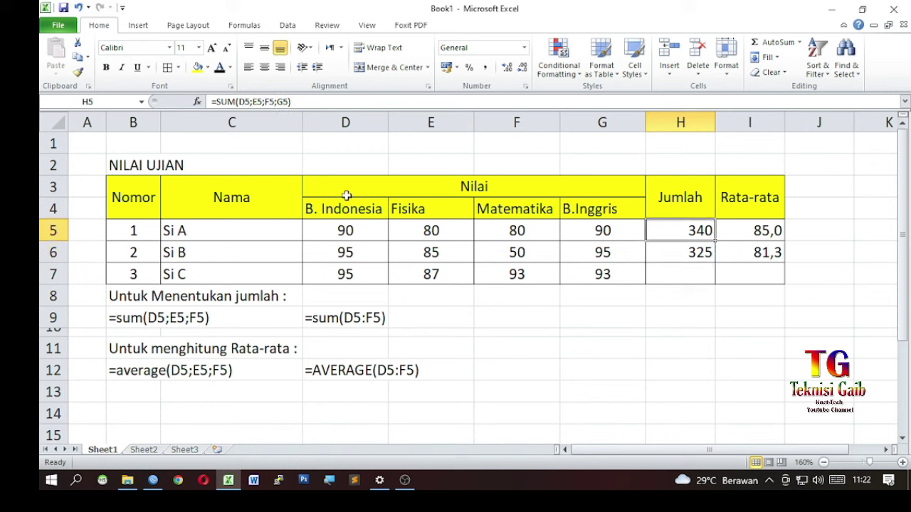
# Insert an empty column before each of Fisika, Matematika and B.Inggris
pyautogui.click(414, 118)
pyautogui.rightClick(413, 119)
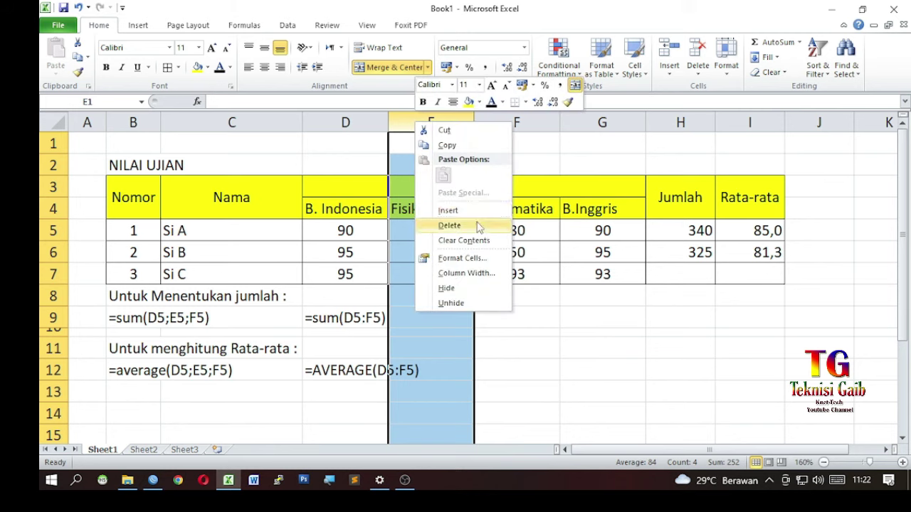
pyautogui.click(441, 209)
pyautogui.rightClick(583, 119)
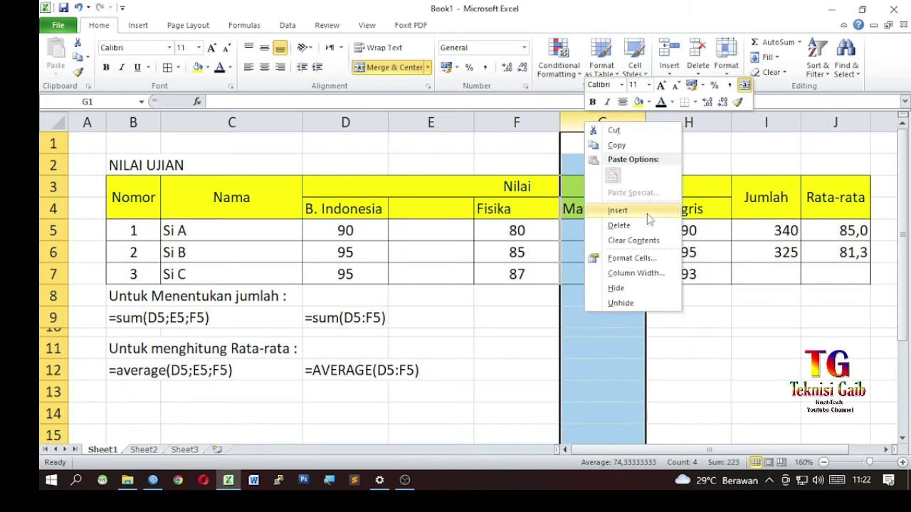
pyautogui.click(653, 206)
pyautogui.rightClick(743, 124)
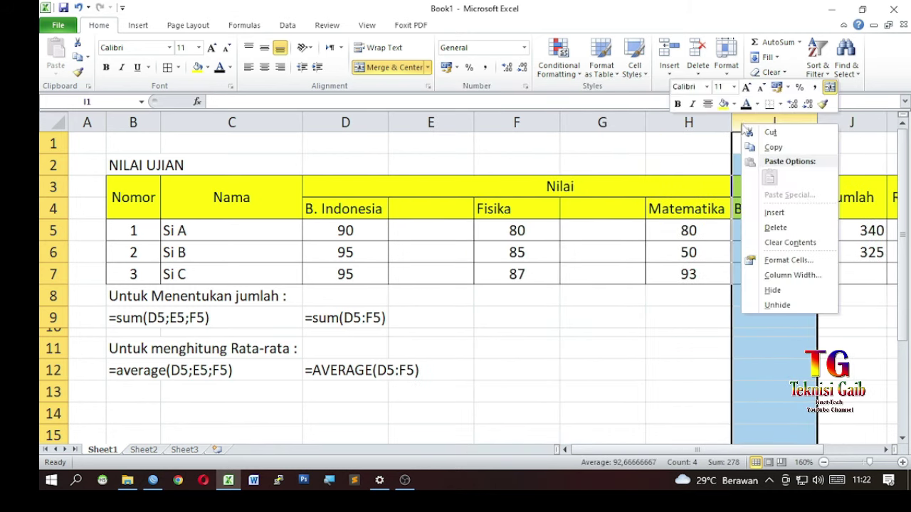
pyautogui.click(791, 208)
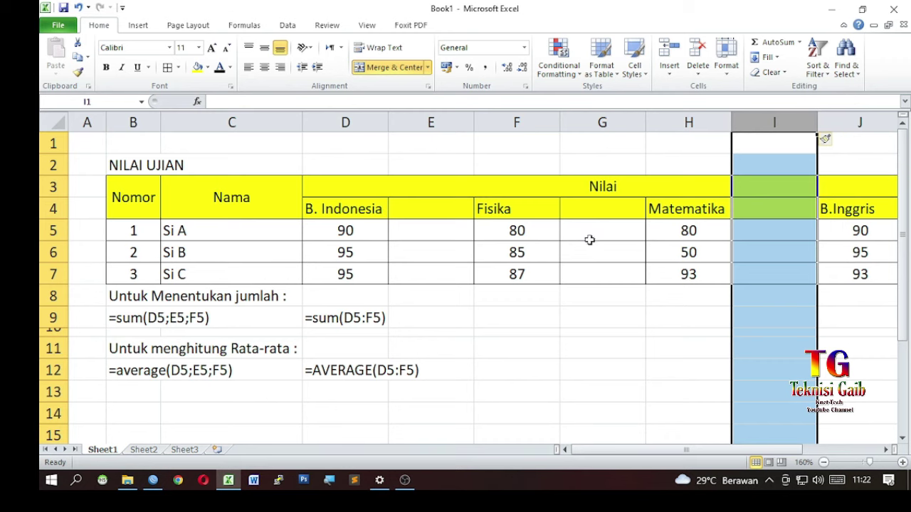
pyautogui.keyDown('ctrl'); pyautogui.scroll(-2, 590, 240); pyautogui.keyUp('ctrl')
pyautogui.click(373, 212)
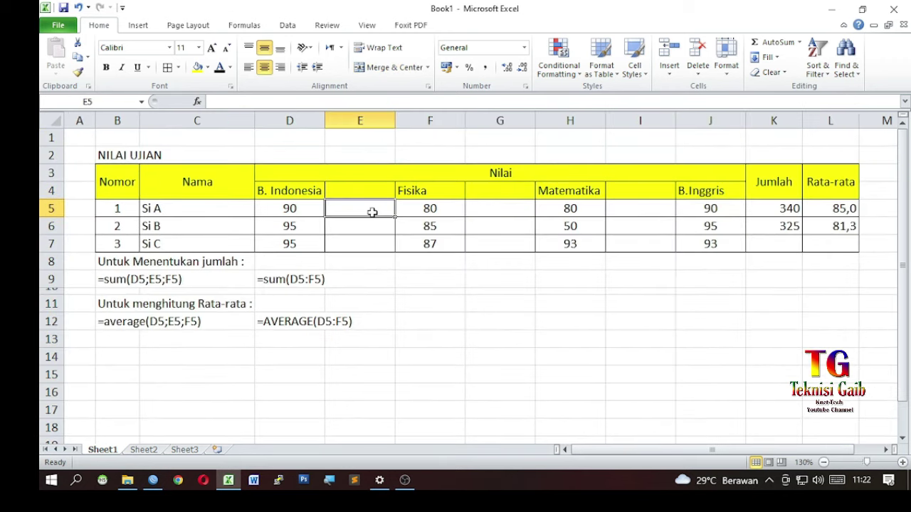
# Fill E5, E6 and E7 with the letter A
pyautogui.write('A')
pyautogui.click(377, 227)
pyautogui.write('A')
pyautogui.click(369, 245)
pyautogui.write('A')
# Fill G5, G6 and G7 with the letter B and check Si B's Jumlah in K6
pyautogui.click(506, 211)
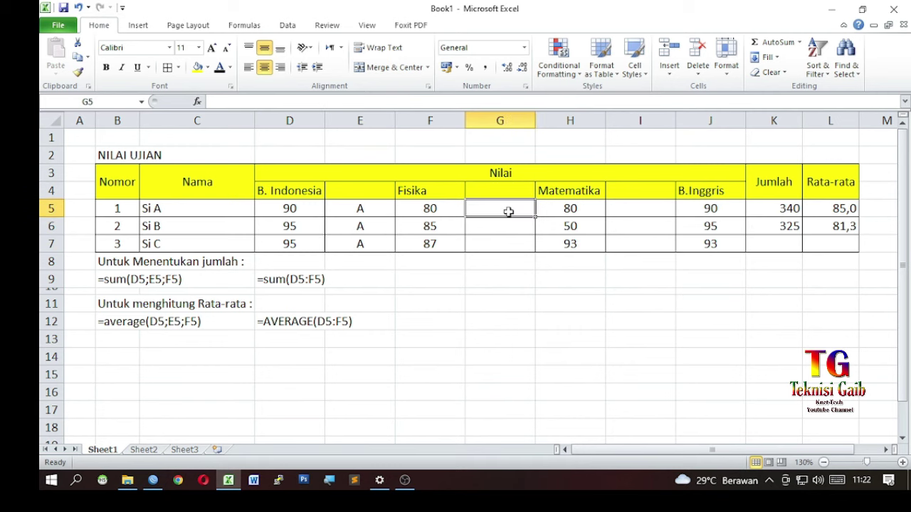
pyautogui.write('B')
pyautogui.click(499, 225)
pyautogui.write('B')
pyautogui.click(500, 241)
pyautogui.write('B')
pyautogui.click(644, 213)
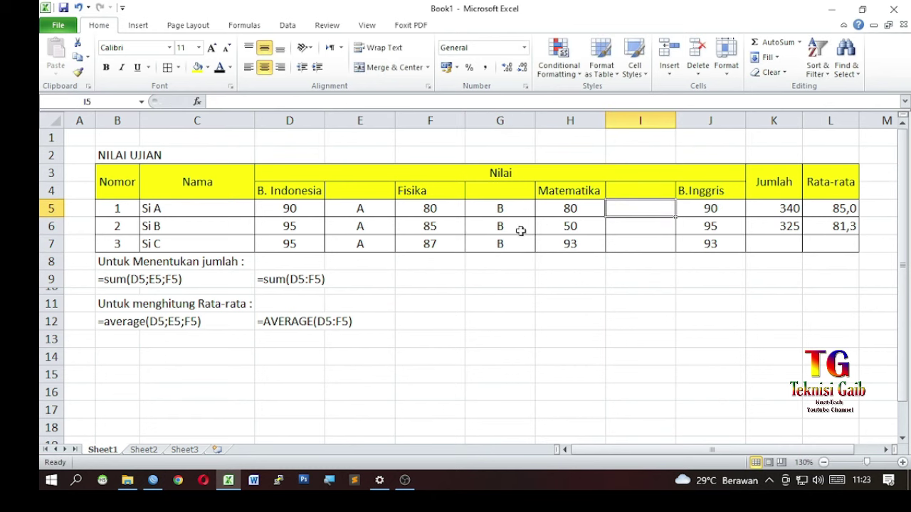
pyautogui.click(781, 227)
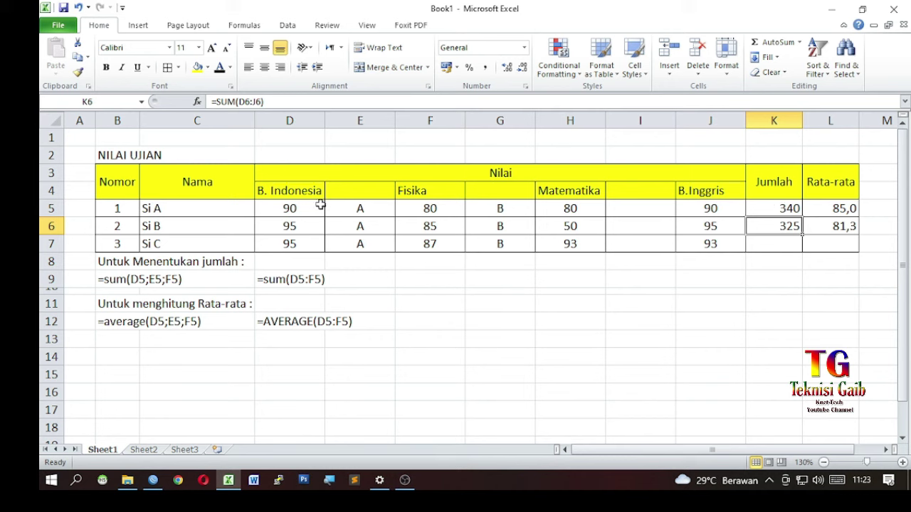
# Format the B. Indonesia scores in D5:D7 as Text
pyautogui.moveTo(320, 205); pyautogui.dragTo(319, 243)
pyautogui.click(524, 47)
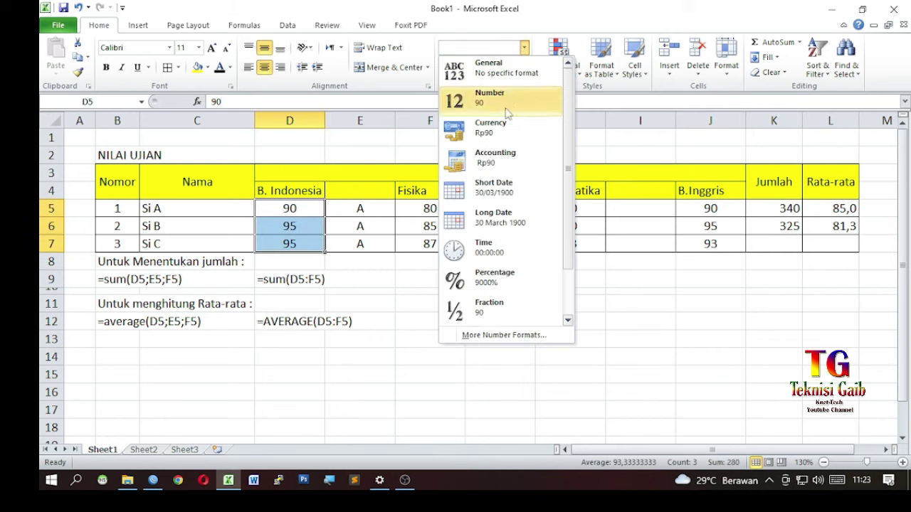
pyautogui.scroll(-1, 517, 306)
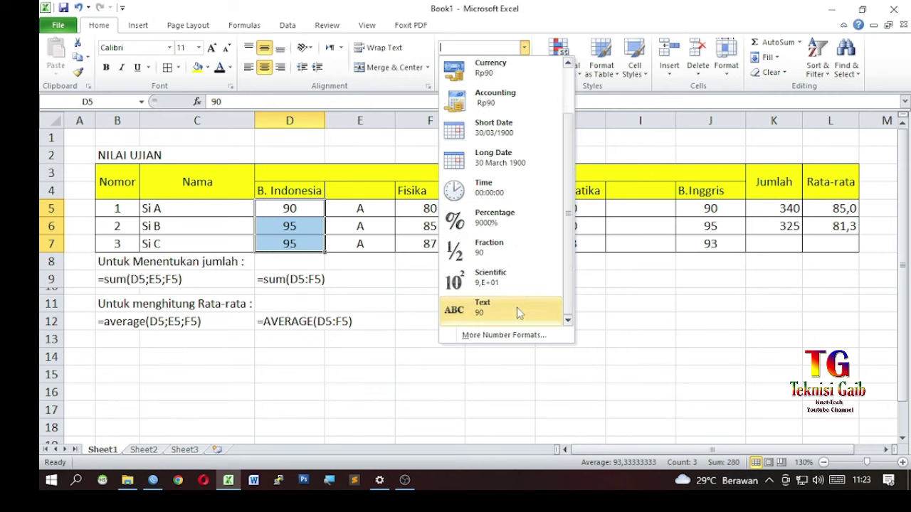
pyautogui.click(517, 313)
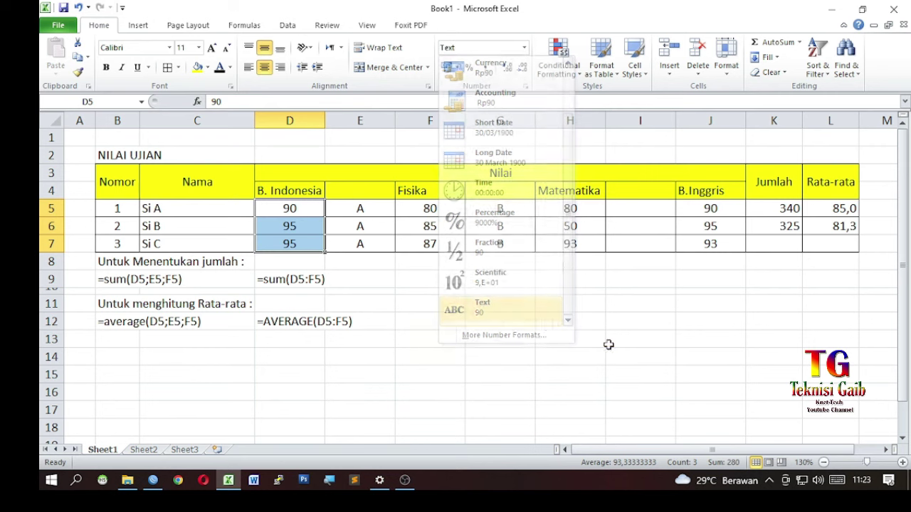
pyautogui.rightClick(289, 208)
pyautogui.press('Escape')
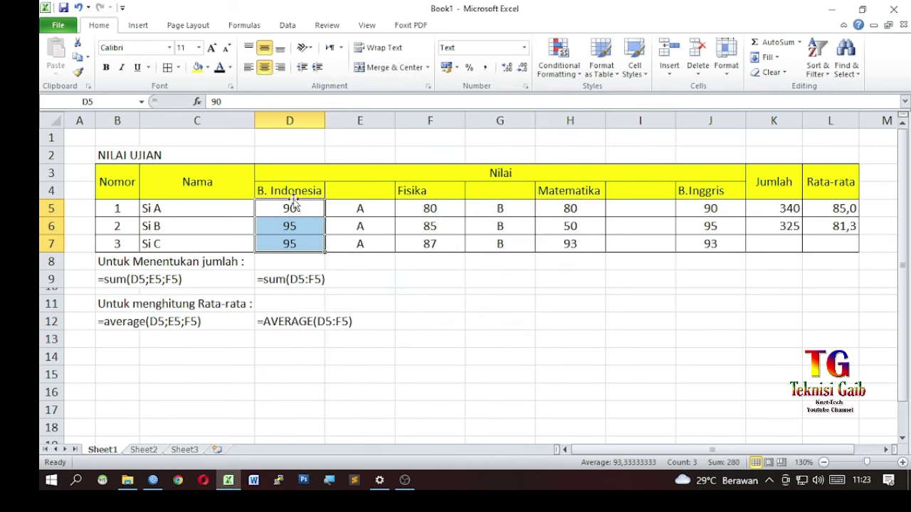
# Re-enter Si A's score in D5 as text '90
pyautogui.click(287, 222)
pyautogui.click(319, 211)
pyautogui.write("'90")
pyautogui.press('Return')
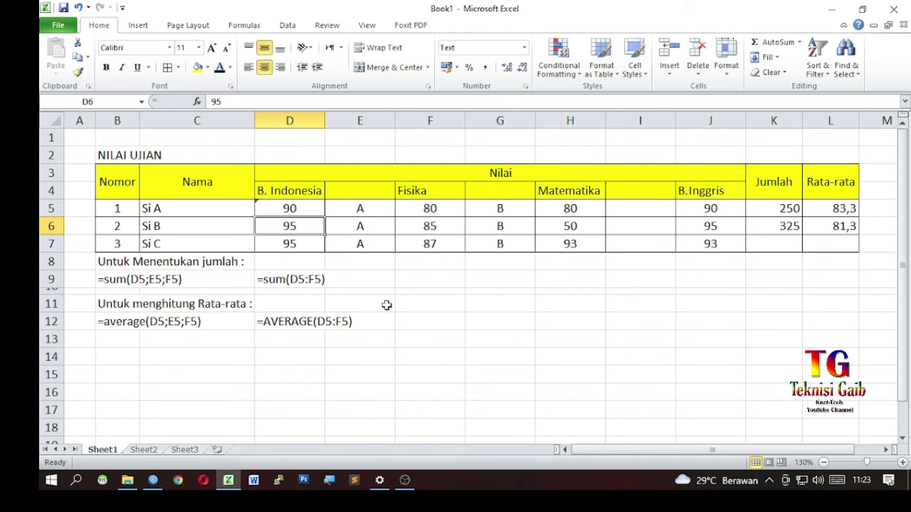
pyautogui.click(301, 207)
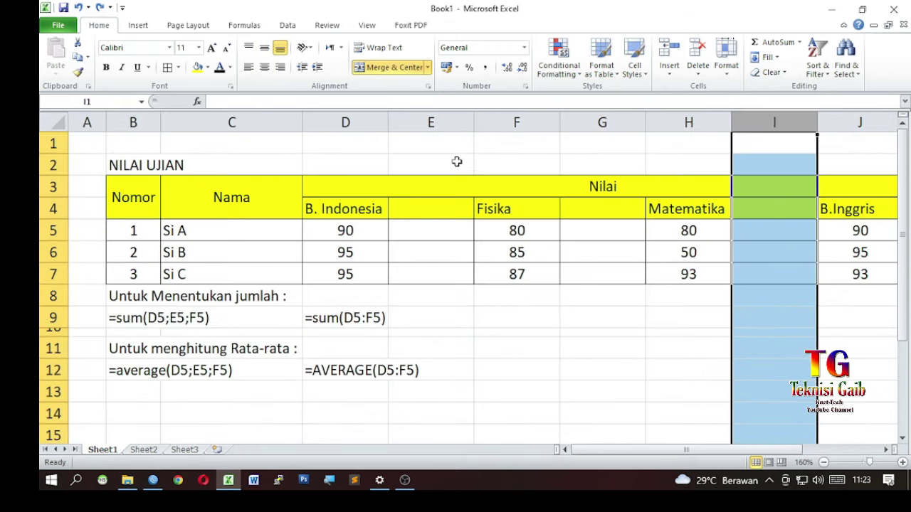
# Enter '90 in D5, correcting the mistyped '980 entry
pyautogui.click(331, 236)
pyautogui.write("'980")
pyautogui.press('Return')
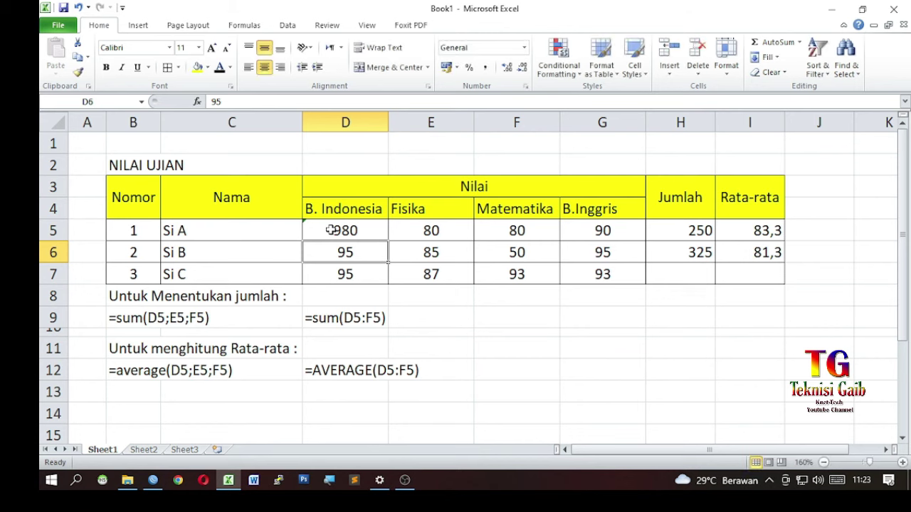
pyautogui.doubleClick(349, 229)
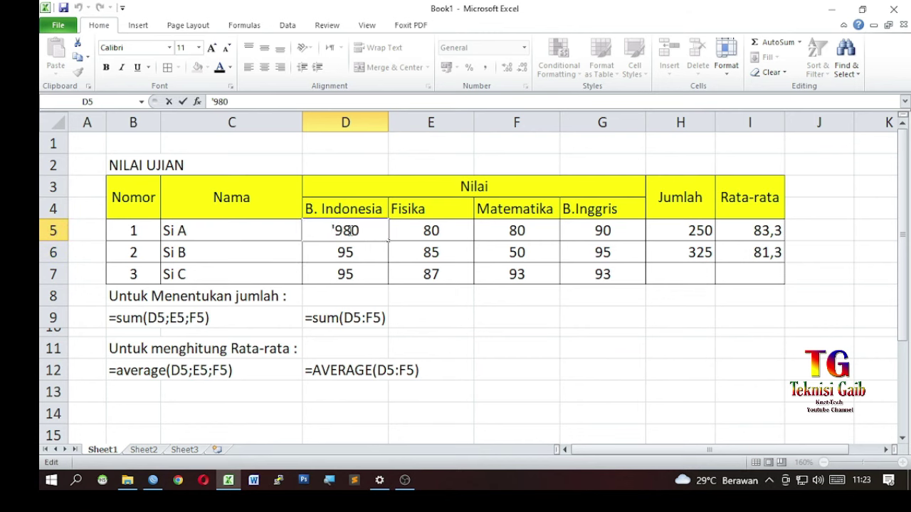
pyautogui.press('BackSpace')
pyautogui.click(441, 348)
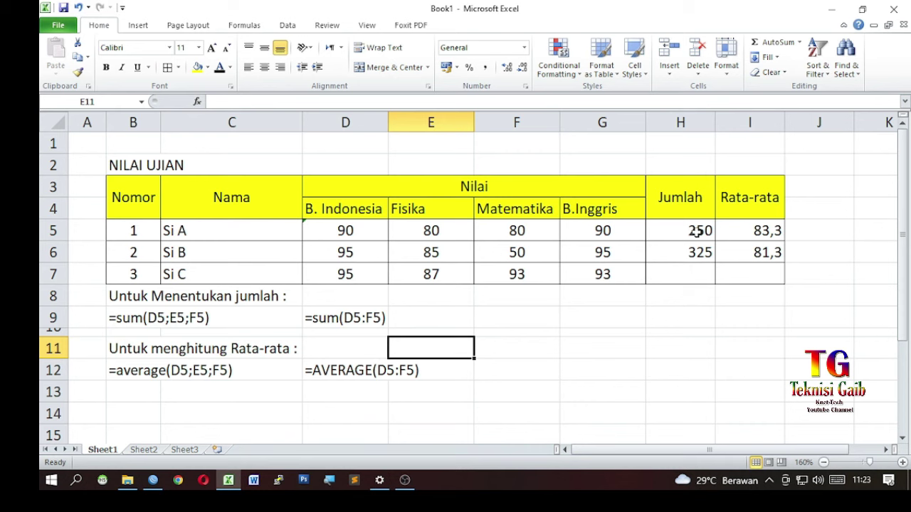
# Review H5's =SUM(D5;E5;F5;G5) formula without changing it
pyautogui.click(675, 238)
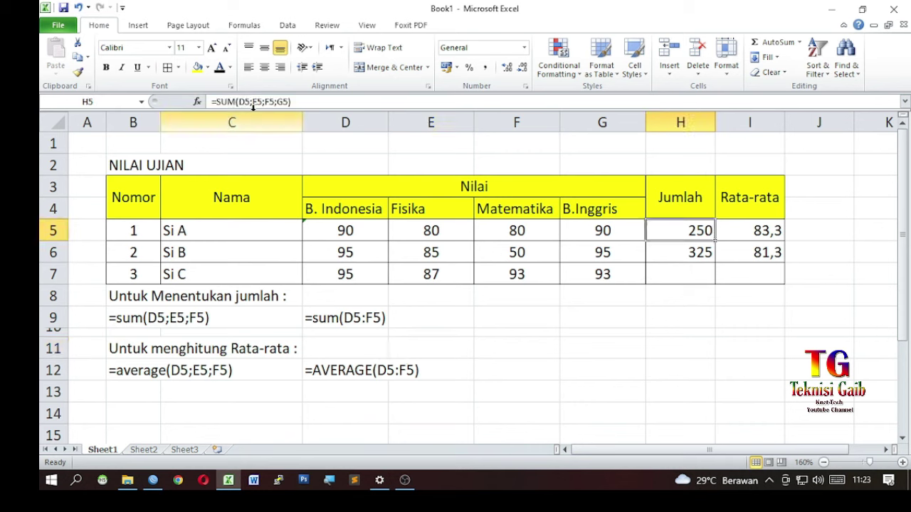
pyautogui.doubleClick(694, 232)
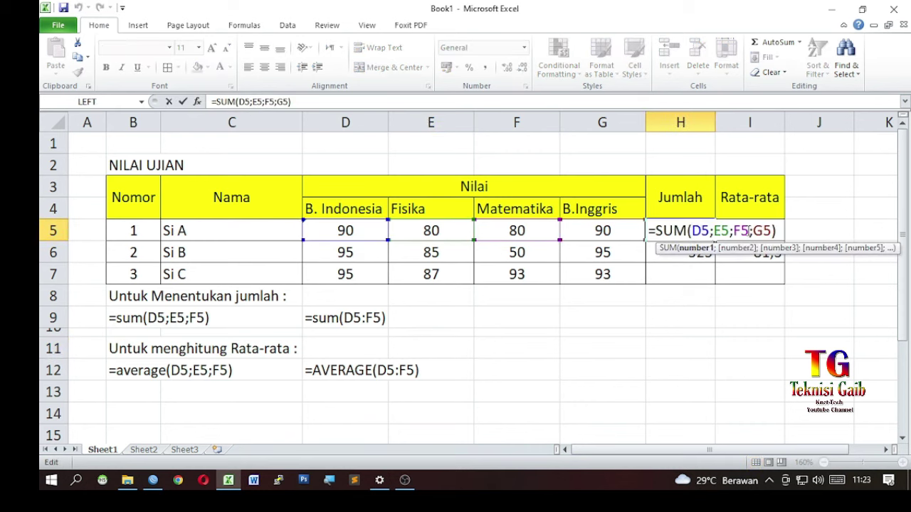
pyautogui.click(772, 294)
pyautogui.press('Escape')
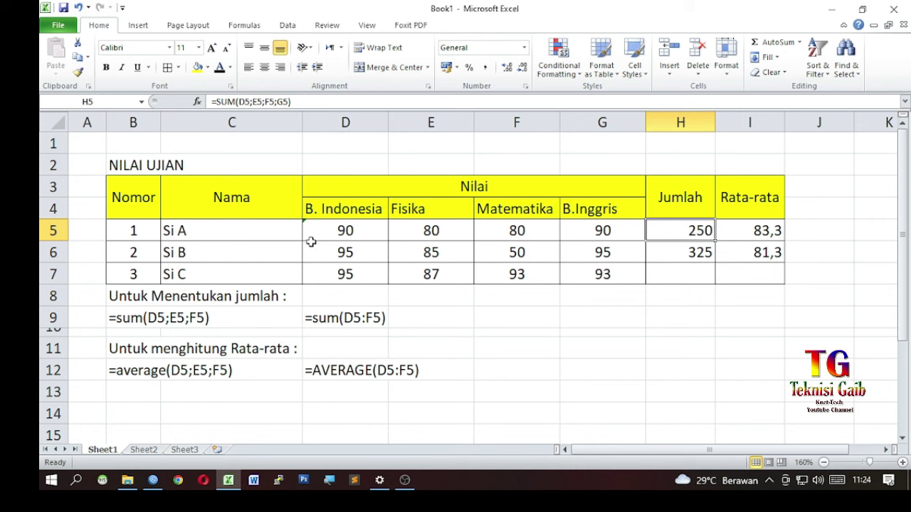
pyautogui.keyDown('ctrl'); pyautogui.scroll(1, 312, 231); pyautogui.keyUp('ctrl')
pyautogui.keyDown('ctrl'); pyautogui.scroll(1, 311, 231); pyautogui.keyUp('ctrl')
pyautogui.keyDown('ctrl'); pyautogui.scroll(1, 351, 247); pyautogui.keyUp('ctrl')
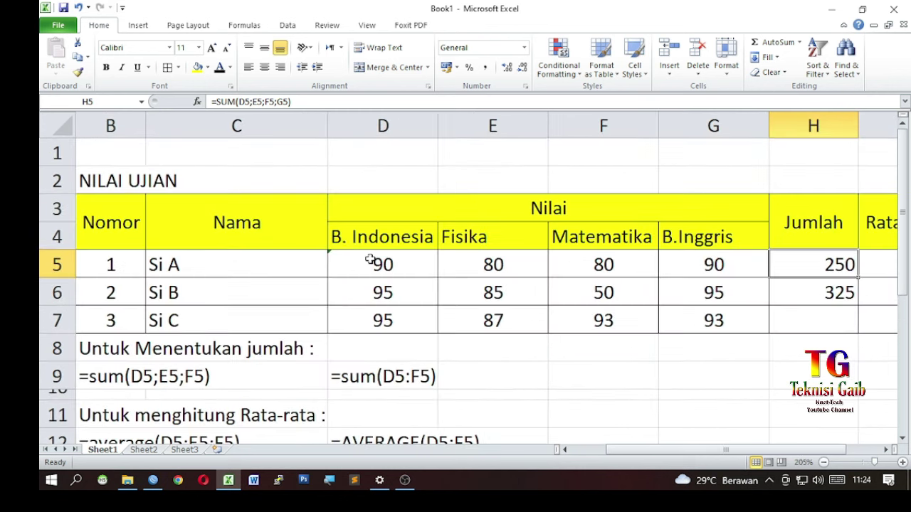
pyautogui.keyDown('ctrl'); pyautogui.scroll(1, 368, 258); pyautogui.keyUp('ctrl')
pyautogui.click(564, 450)
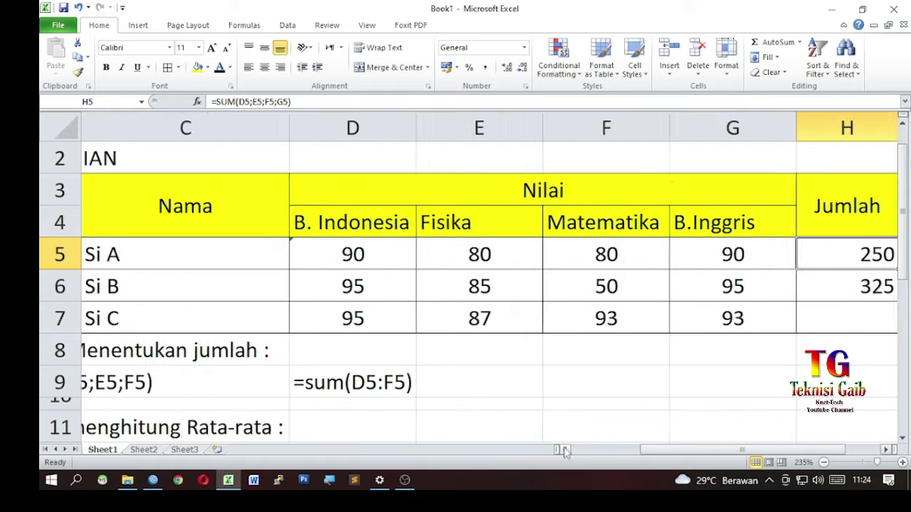
pyautogui.click(489, 252)
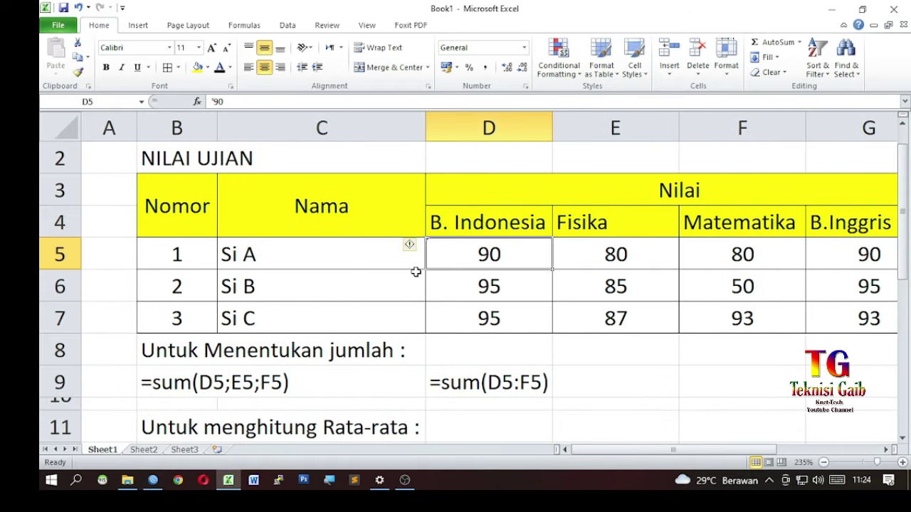
pyautogui.click(494, 313)
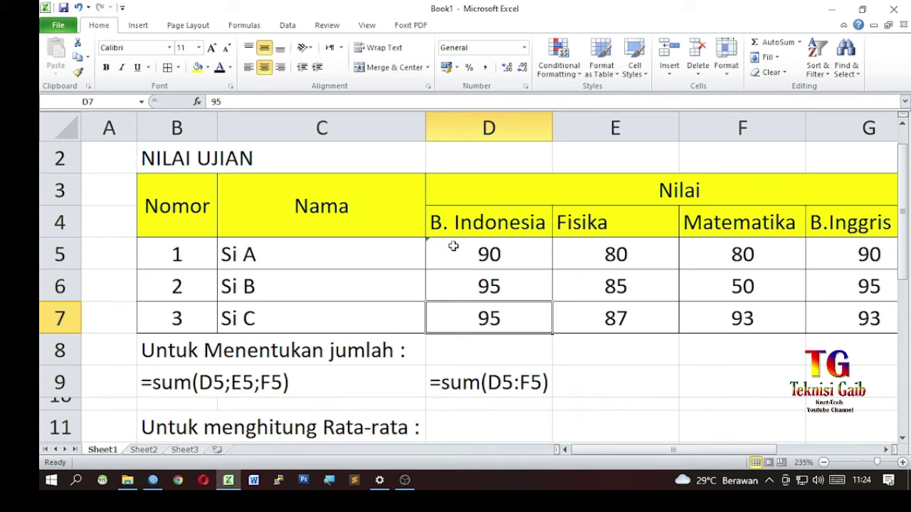
pyautogui.click(482, 255)
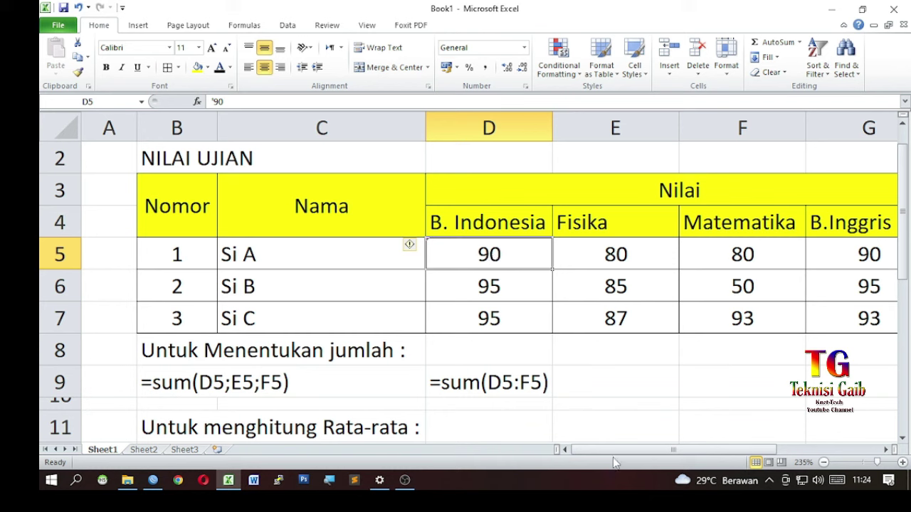
pyautogui.moveTo(615, 456); pyautogui.dragTo(714, 447)
pyautogui.click(566, 451)
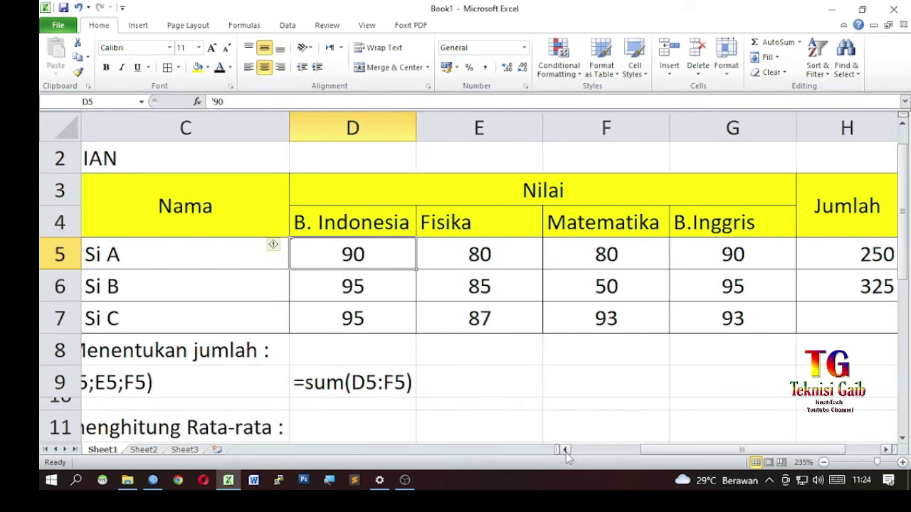
# Apply Convert to Number from D5's error smart tag to restore the numeric 90
pyautogui.moveTo(280, 254)
pyautogui.click(282, 249)
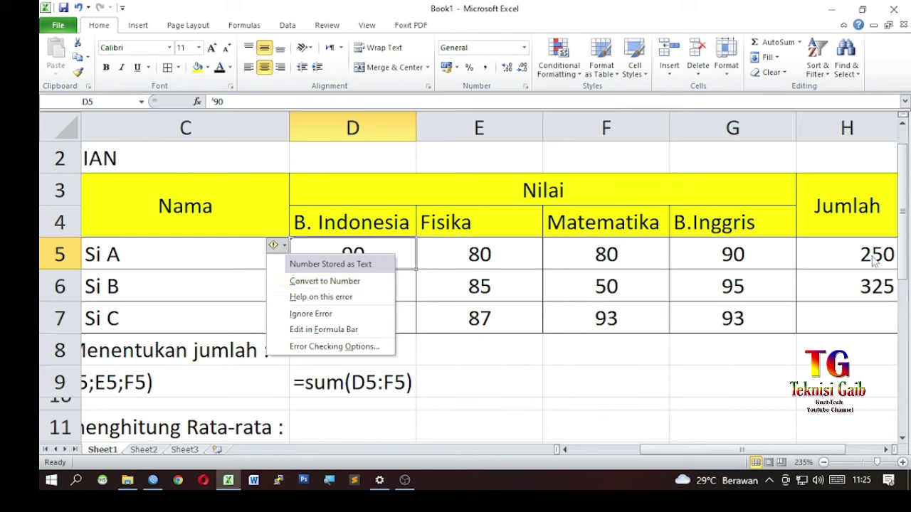
pyautogui.click(315, 282)
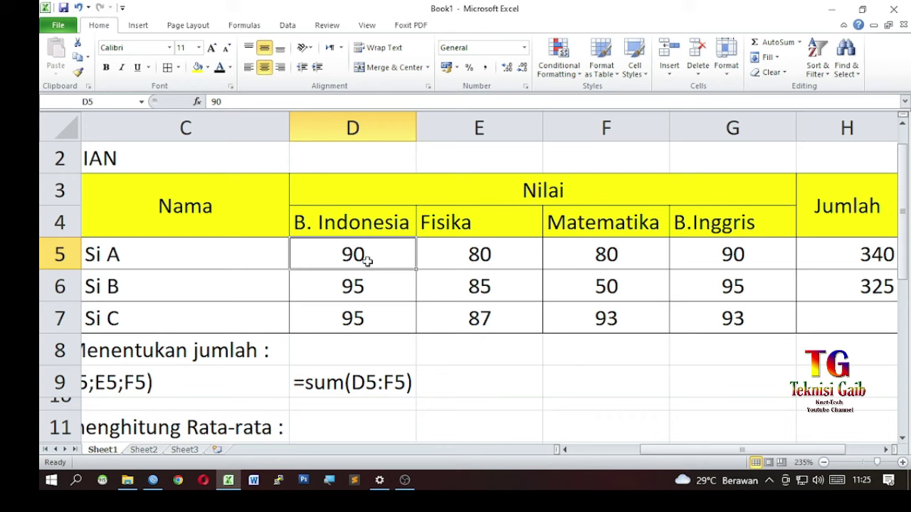
pyautogui.scroll(-1, 564, 362)
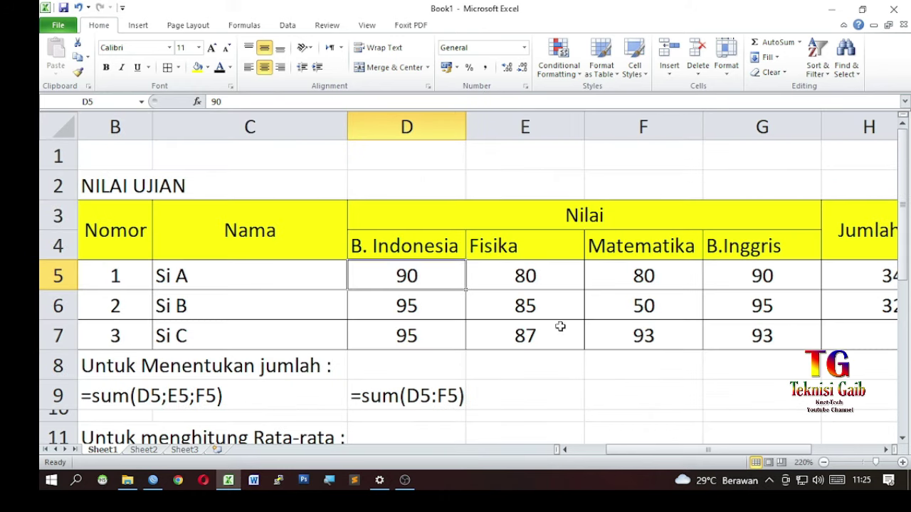
pyautogui.scroll(-1, 560, 322)
pyautogui.scroll(-1, 560, 322)
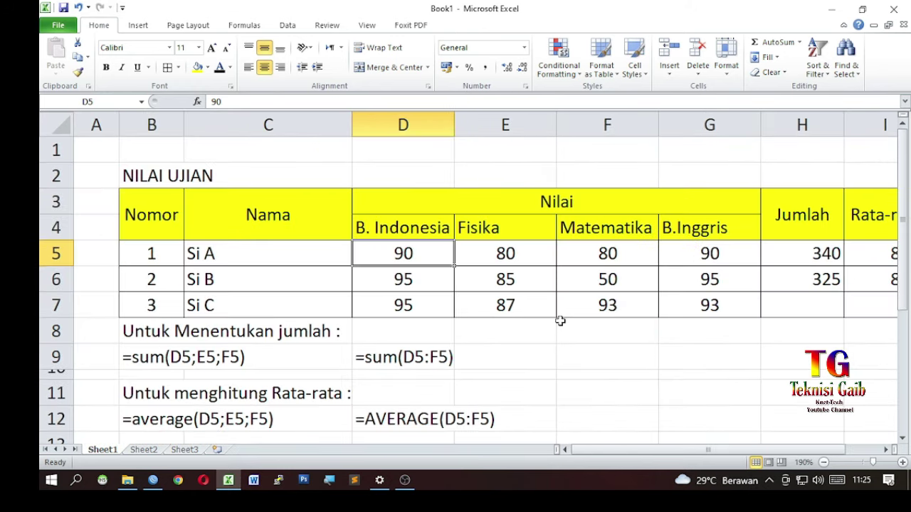